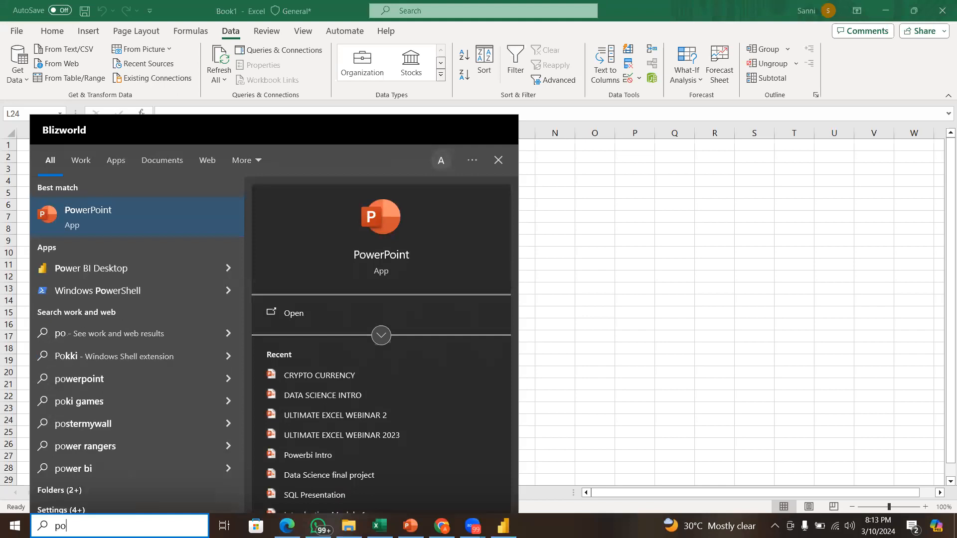
Search the computer for "powerqu" and pick the Powerquery assignment workbook from the results.
{"action": "type", "text": "we"}
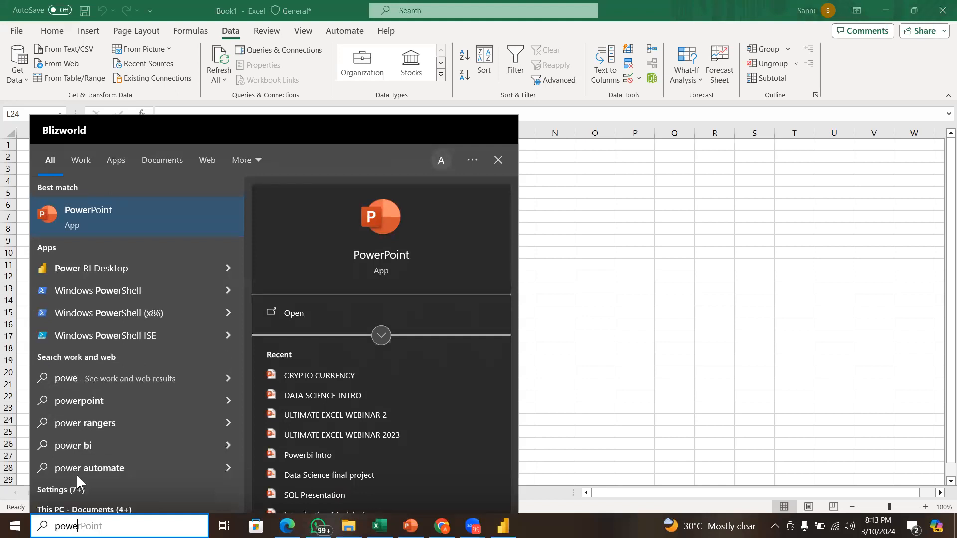
{"action": "type", "text": "qu"}
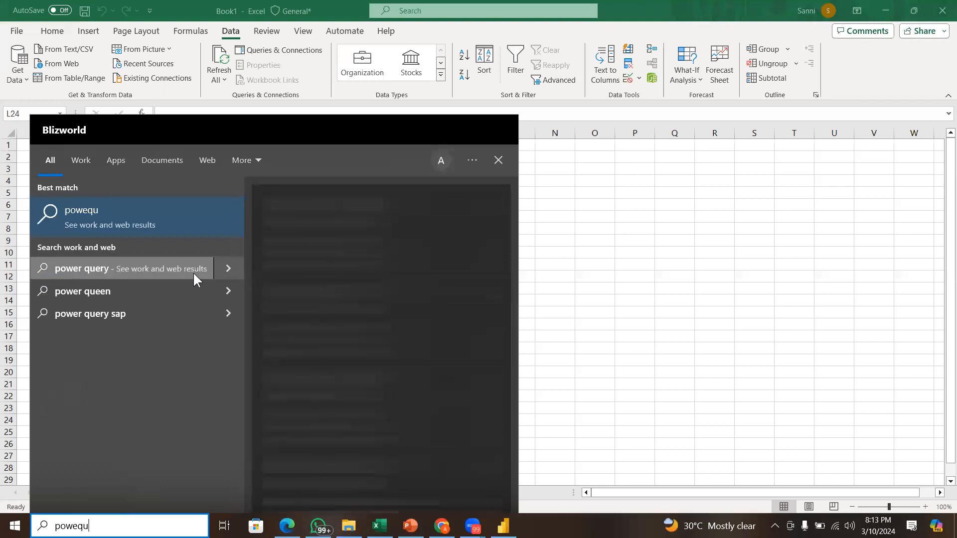
{"action": "type", "text": "er"}
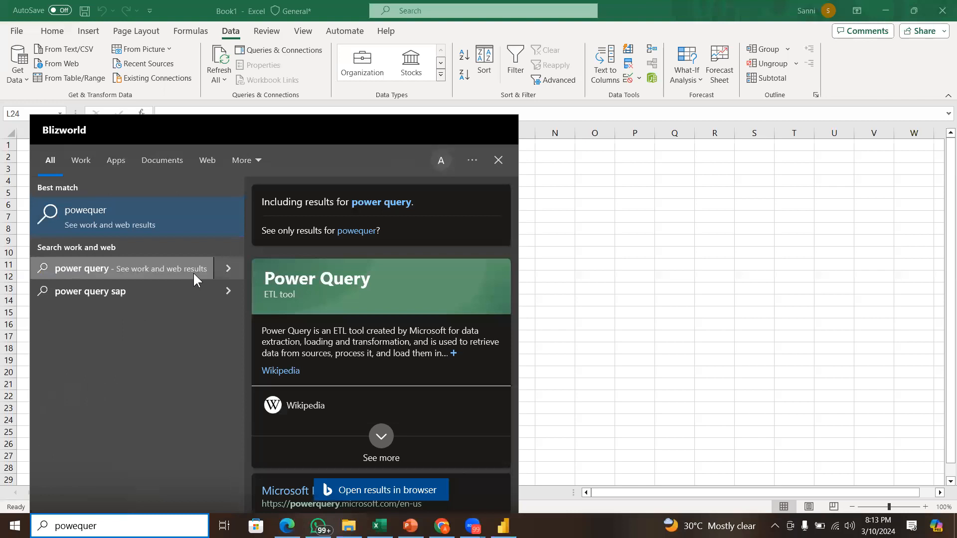
{"action": "key", "text": "BackSpace"}
{"action": "key", "text": "BackSpace"}
{"action": "key", "text": "BackSpace"}
{"action": "key", "text": "BackSpace"}
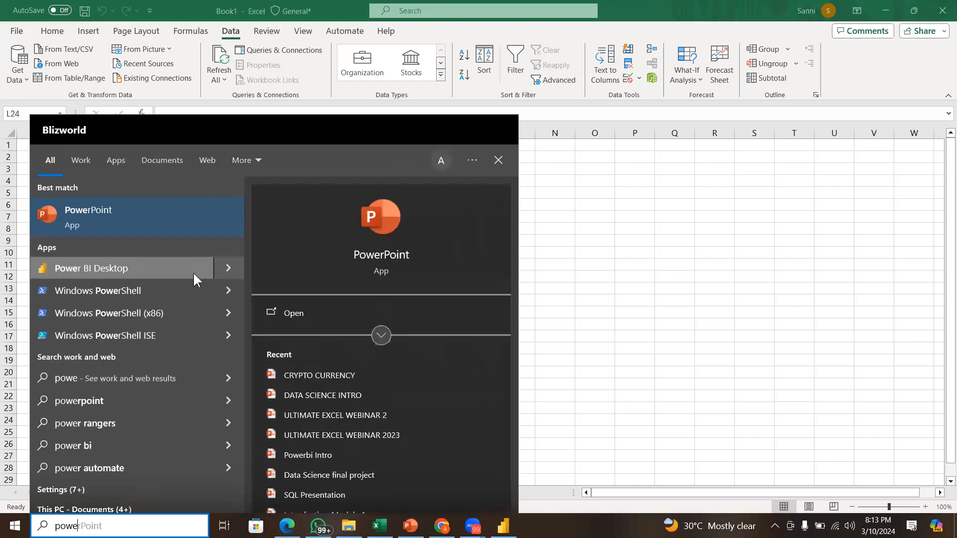
{"action": "type", "text": "rqu"}
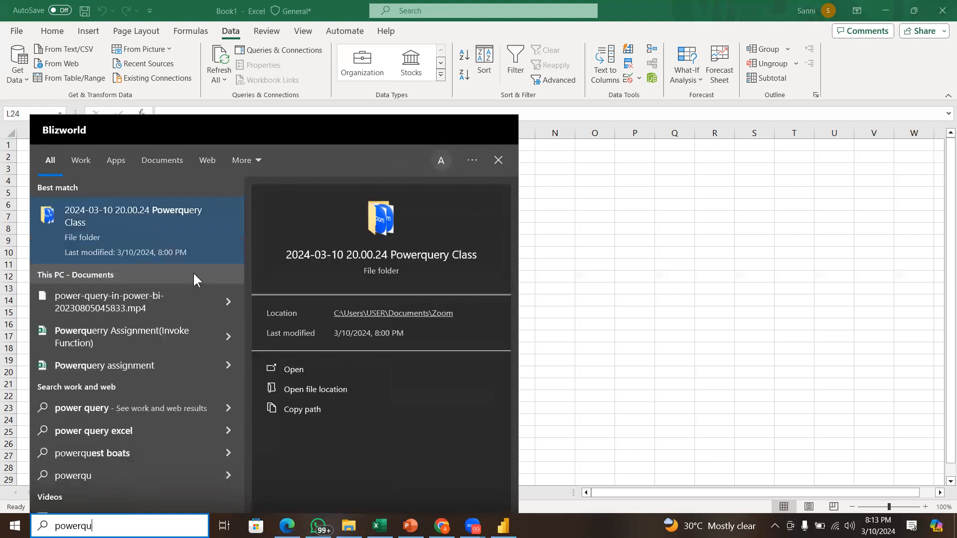
{"action": "left_click", "coordinate": [228, 359]}
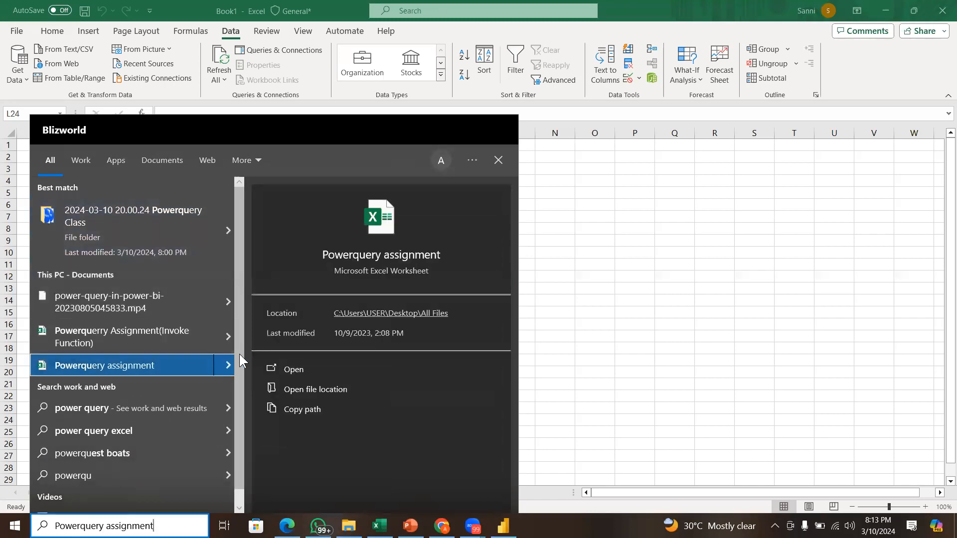
Open the Powerquery assignment workbook from its All Files folder and view its Orders sheet.
{"action": "left_click", "coordinate": [333, 382]}
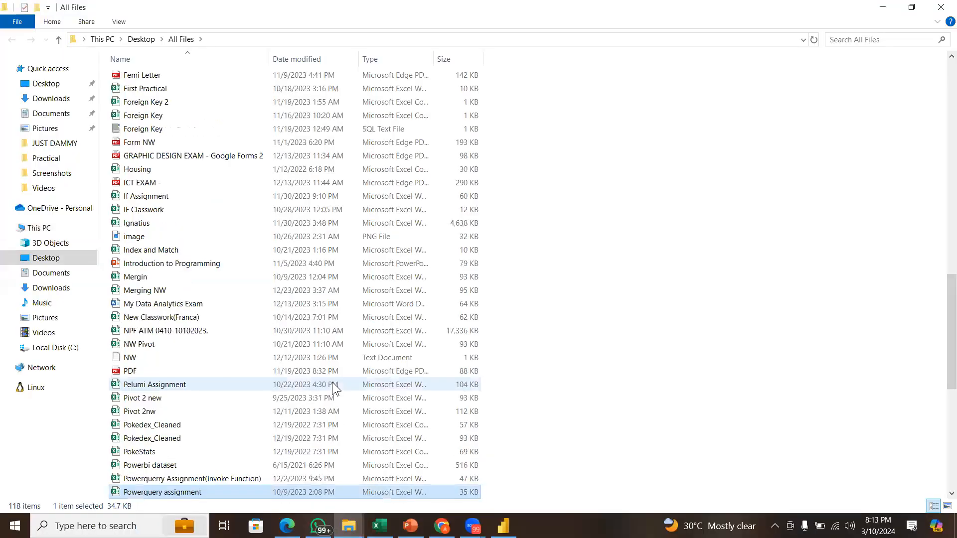
{"action": "double_click", "coordinate": [199, 495]}
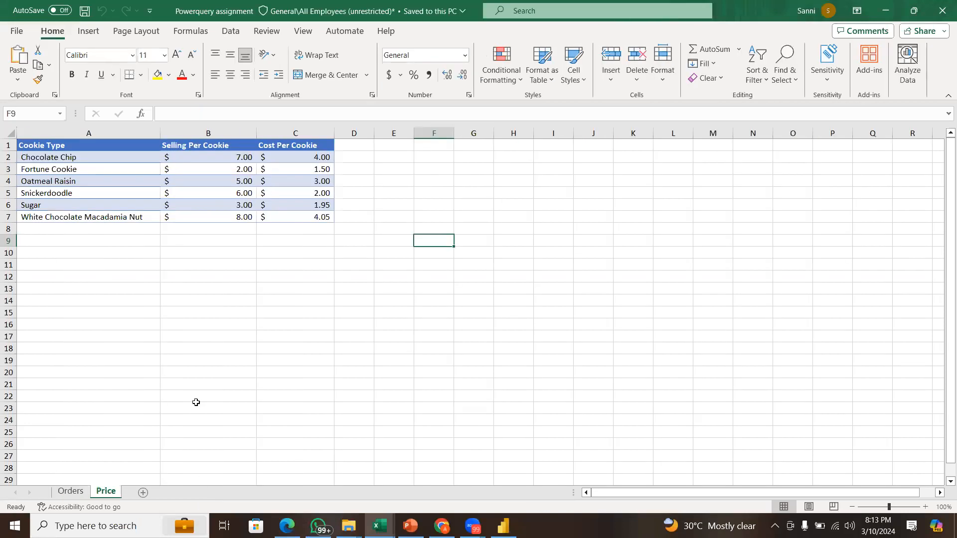
{"action": "left_click", "coordinate": [71, 491]}
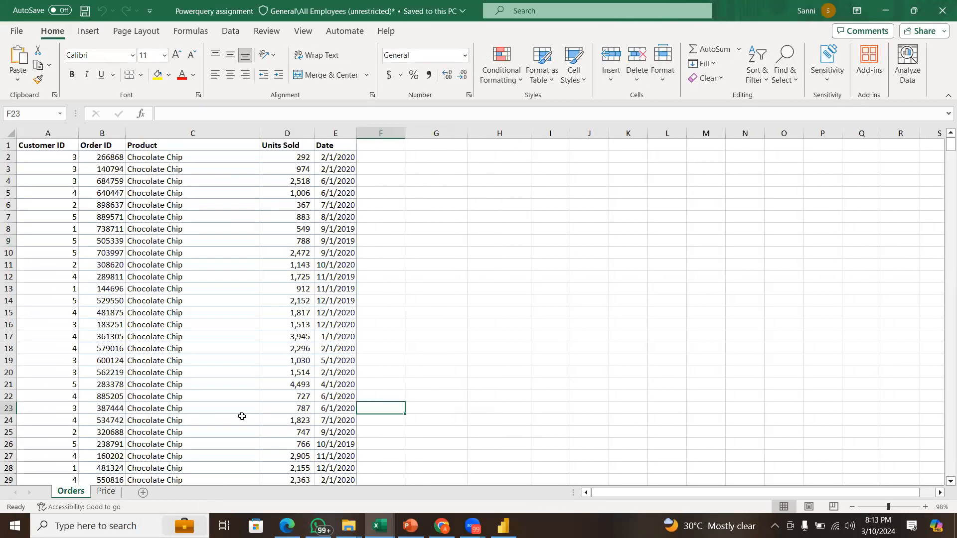
Switch to File Explorer and open the Powerquery workbook from the Practical folder on the Desktop.
{"action": "mouse_move", "coordinate": [349, 526]}
{"action": "left_click", "coordinate": [367, 462]}
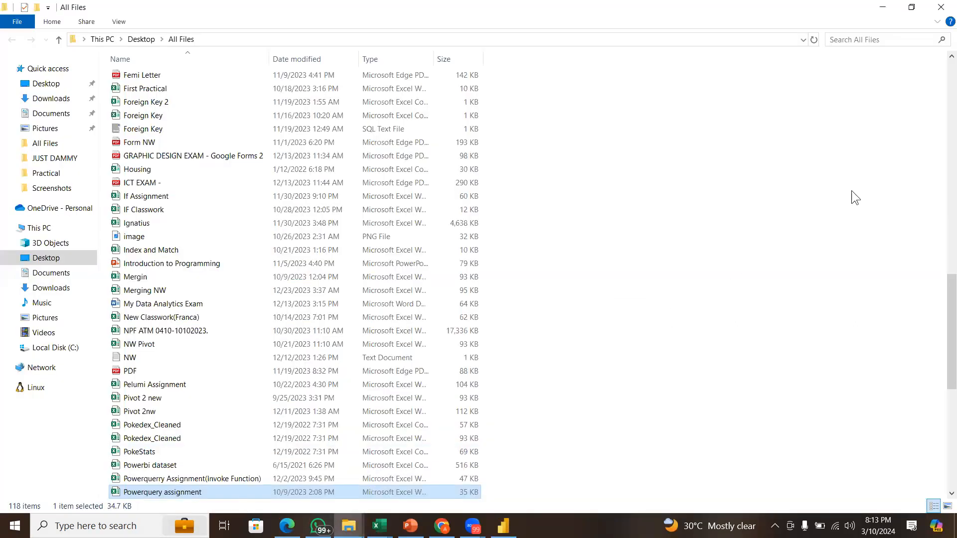
{"action": "left_click_drag", "start_coordinate": [943, 286], "coordinate": [944, 434]}
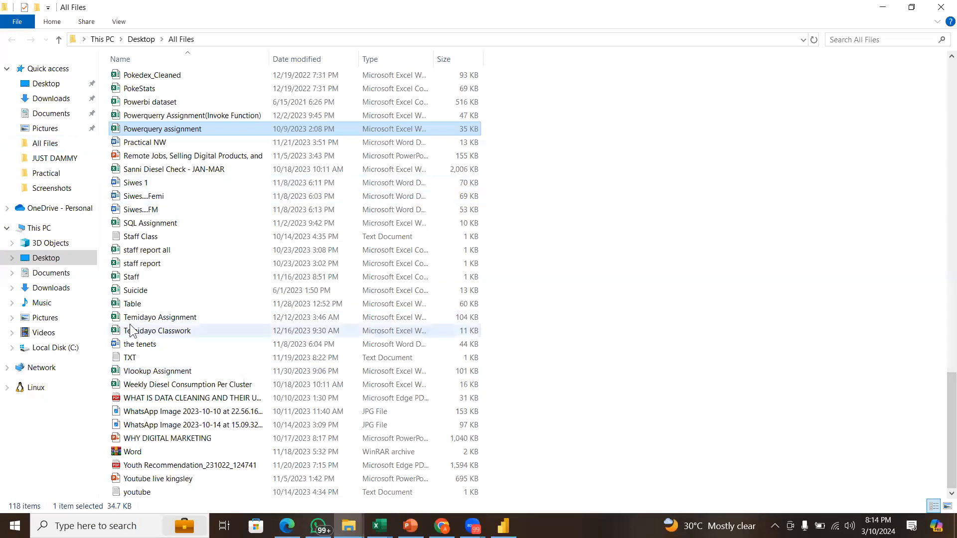
{"action": "left_click_drag", "start_coordinate": [944, 409], "coordinate": [944, 149]}
{"action": "left_click", "coordinate": [62, 89]}
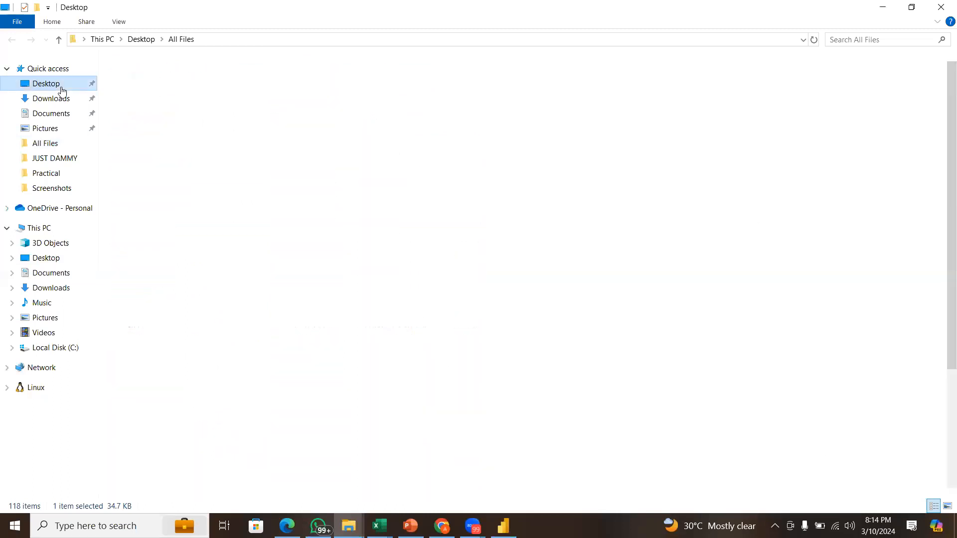
{"action": "left_click", "coordinate": [221, 320]}
{"action": "left_click", "coordinate": [220, 317]}
{"action": "double_click", "coordinate": [220, 317]}
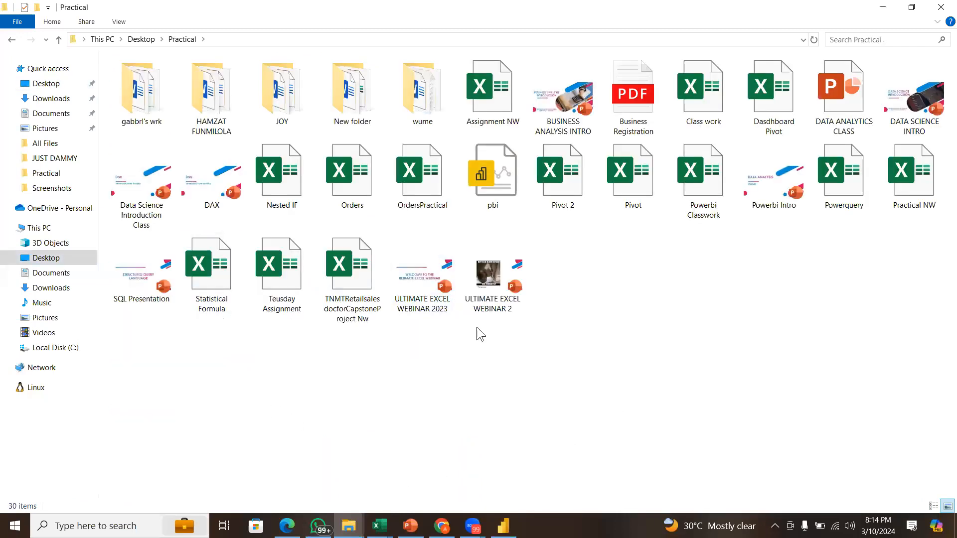
{"action": "double_click", "coordinate": [842, 179]}
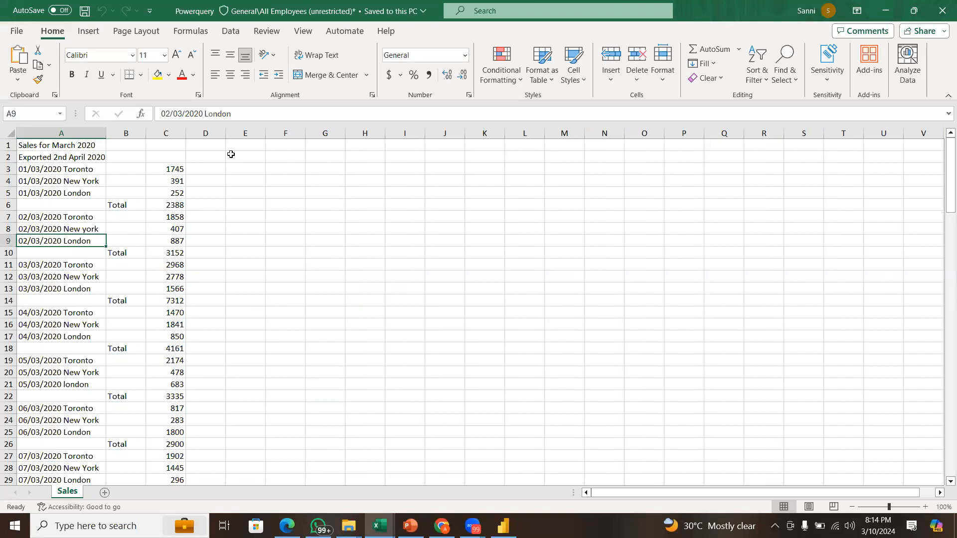
Examine the Sales sheet's two title rows and the blank column A cells beside the Total rows.
{"action": "left_click_drag", "start_coordinate": [27, 144], "coordinate": [164, 160]}
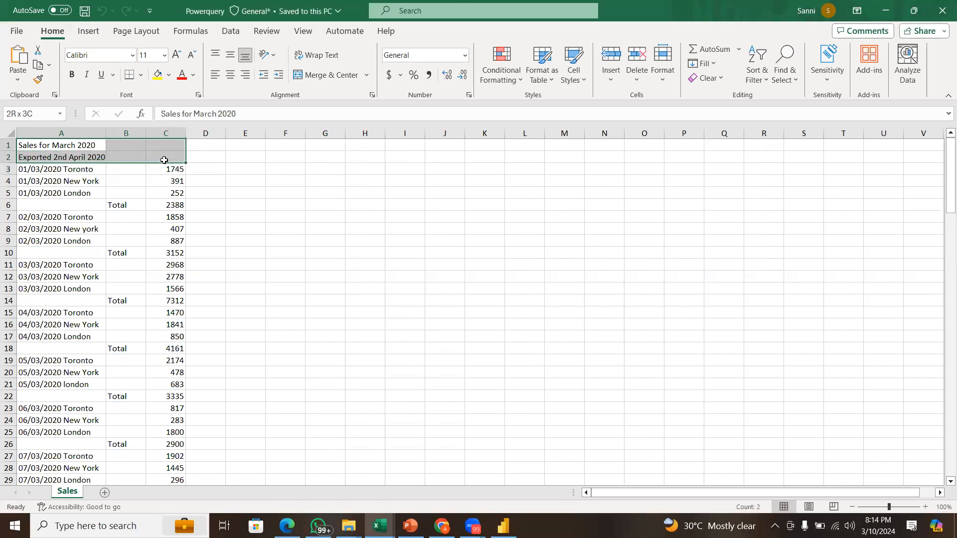
{"action": "left_click", "coordinate": [256, 252]}
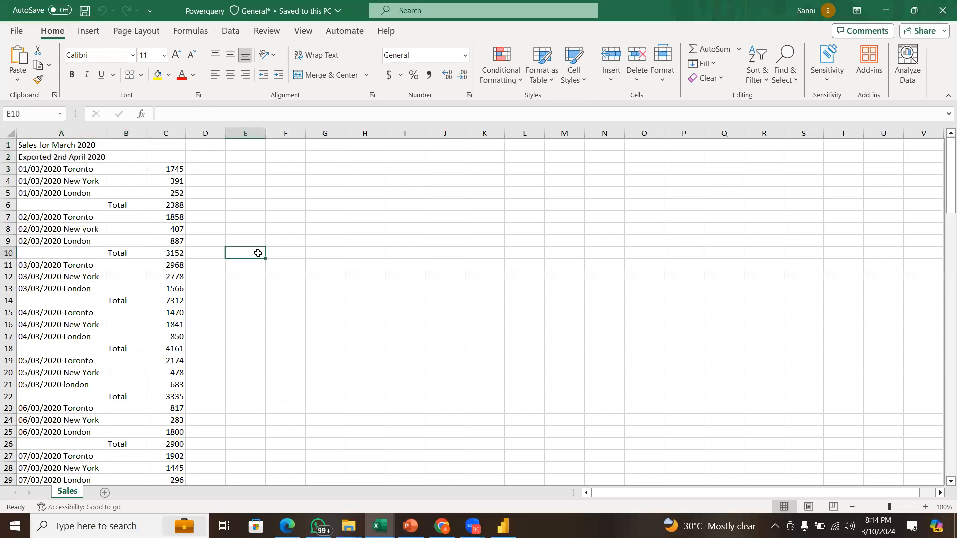
{"action": "left_click", "coordinate": [81, 205]}
{"action": "left_click", "coordinate": [150, 167]}
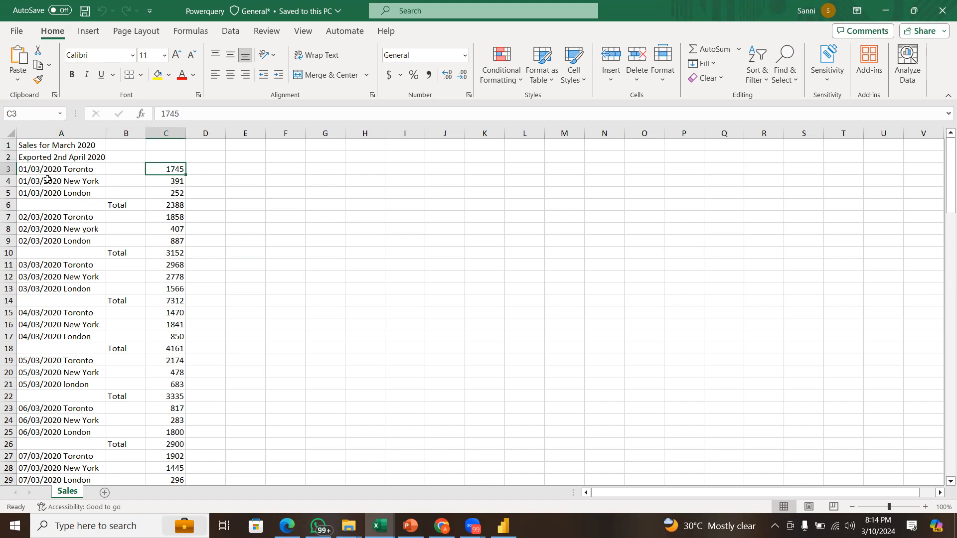
{"action": "left_click", "coordinate": [54, 205]}
{"action": "left_click", "coordinate": [57, 252]}
{"action": "left_click", "coordinate": [61, 301]}
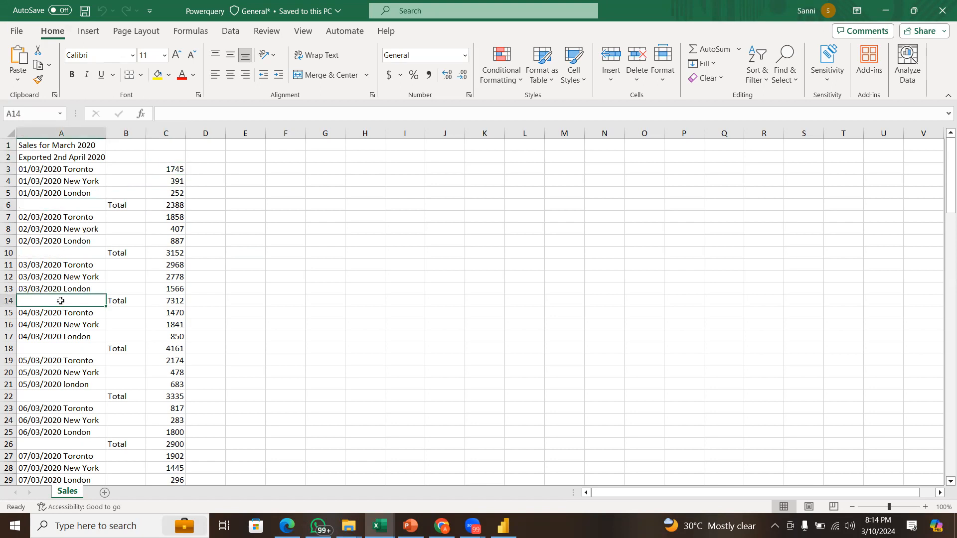
Review the extent of the data in columns A to C and the heading text in cells A1 and A2.
{"action": "left_click", "coordinate": [62, 133]}
{"action": "left_click", "coordinate": [169, 132], "text": "shift"}
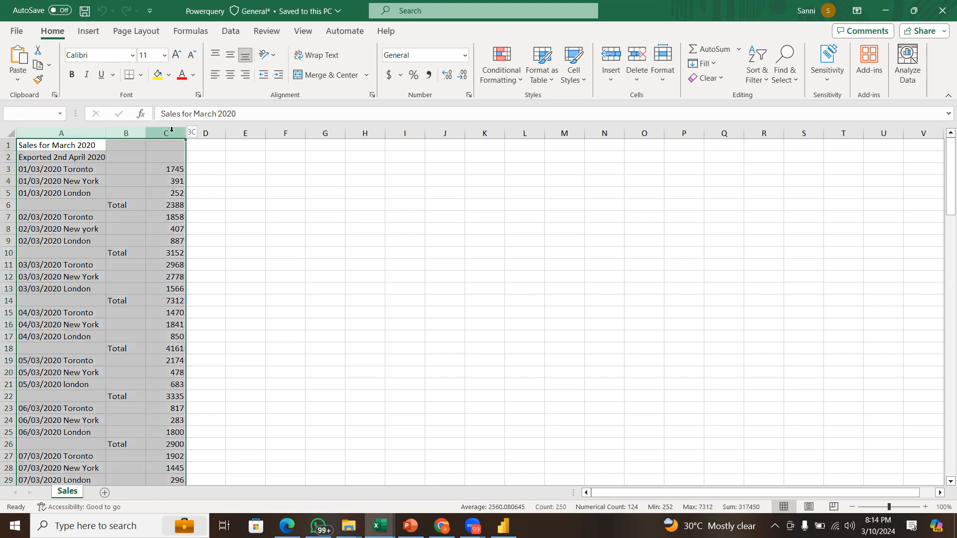
{"action": "left_click", "coordinate": [98, 158]}
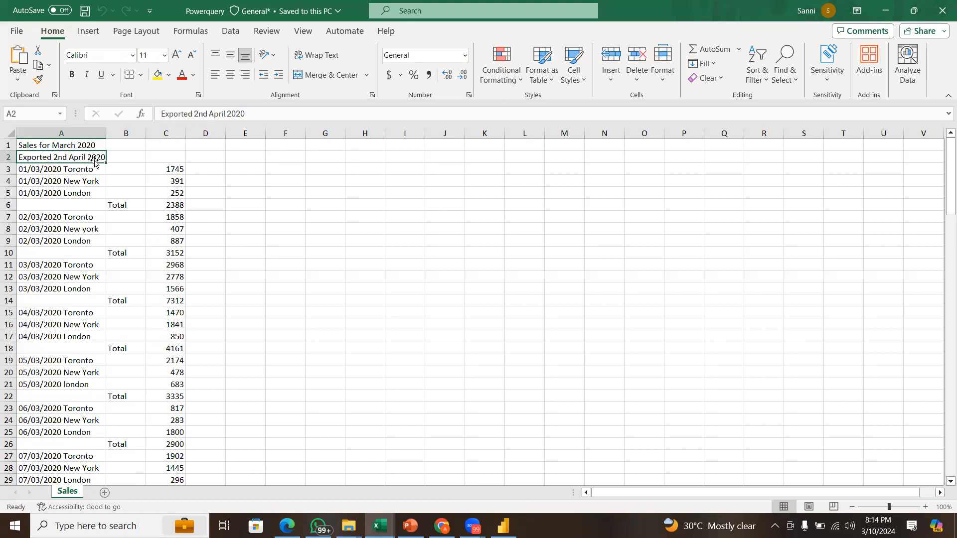
{"action": "left_click_drag", "start_coordinate": [95, 147], "coordinate": [139, 155]}
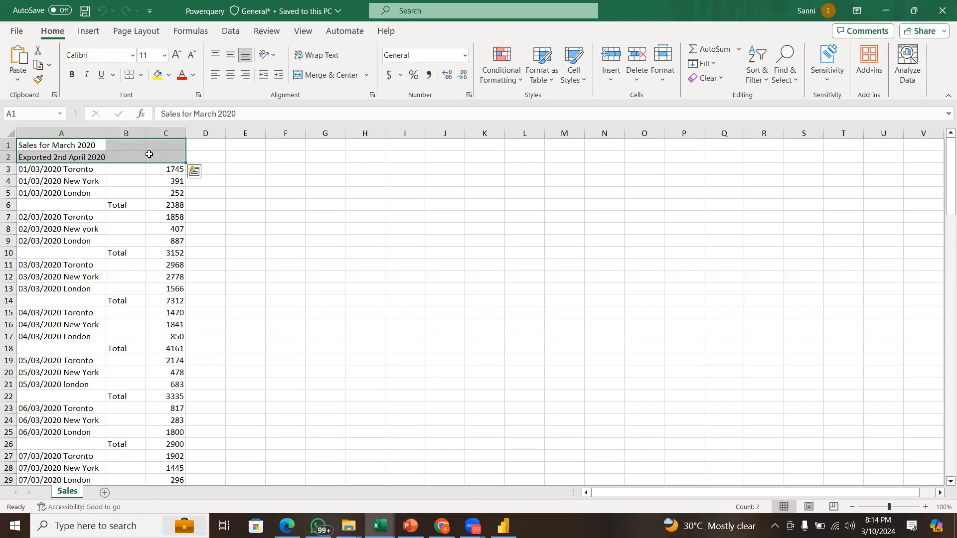
{"action": "left_click", "coordinate": [114, 205]}
{"action": "left_click", "coordinate": [62, 133]}
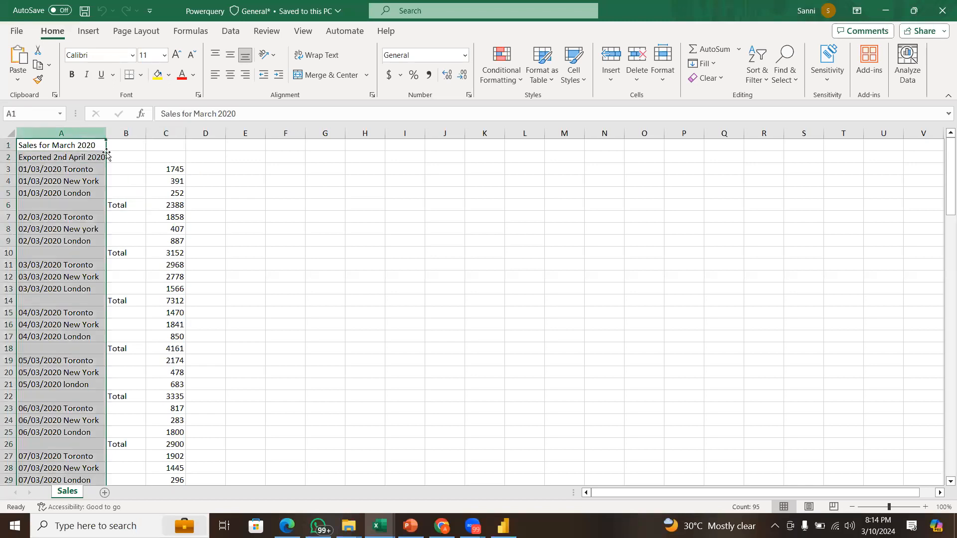
{"action": "left_click", "coordinate": [45, 146]}
{"action": "left_click", "coordinate": [50, 156]}
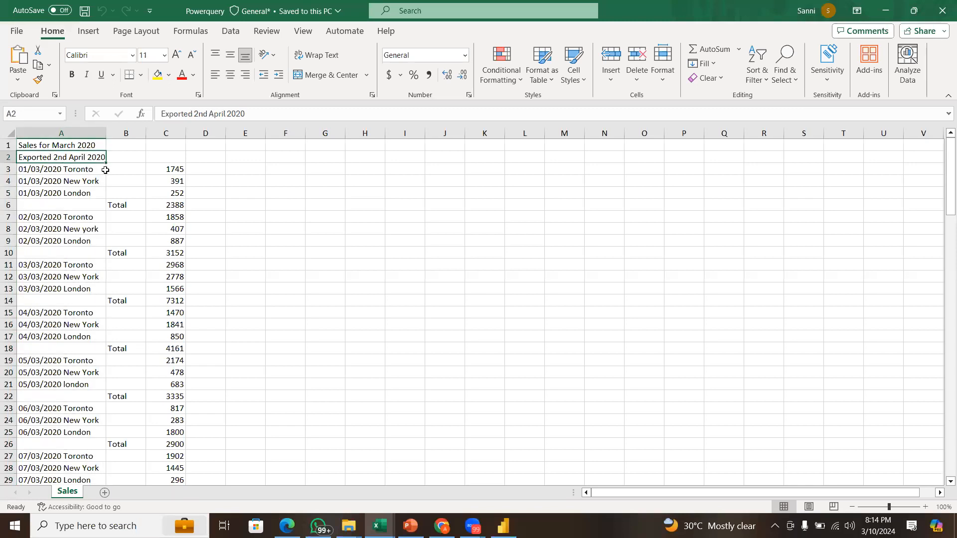
Examine the combined date and city entries in column A from row 3 to row 22.
{"action": "left_click", "coordinate": [78, 171]}
{"action": "left_click_drag", "start_coordinate": [78, 171], "coordinate": [60, 397]}
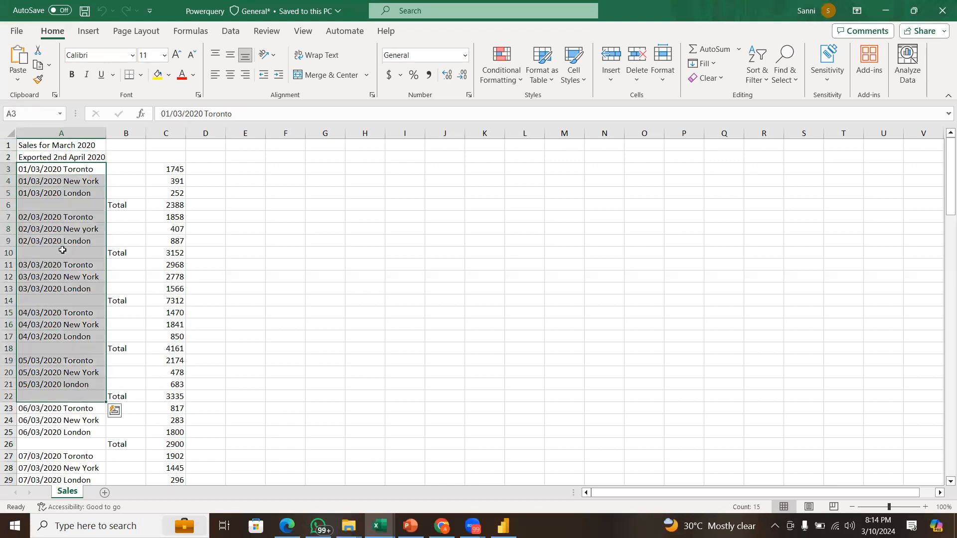
{"action": "left_click", "coordinate": [57, 170]}
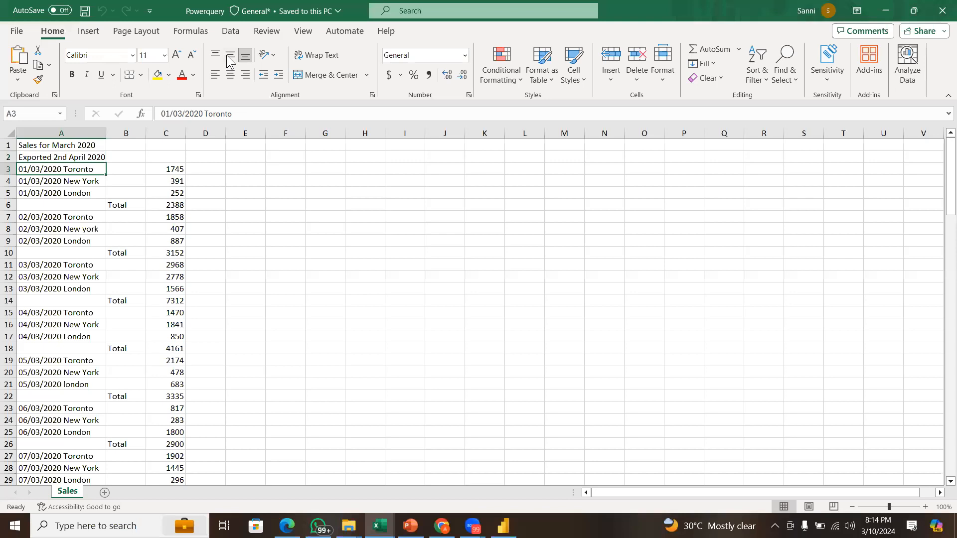
{"action": "left_click", "coordinate": [226, 56]}
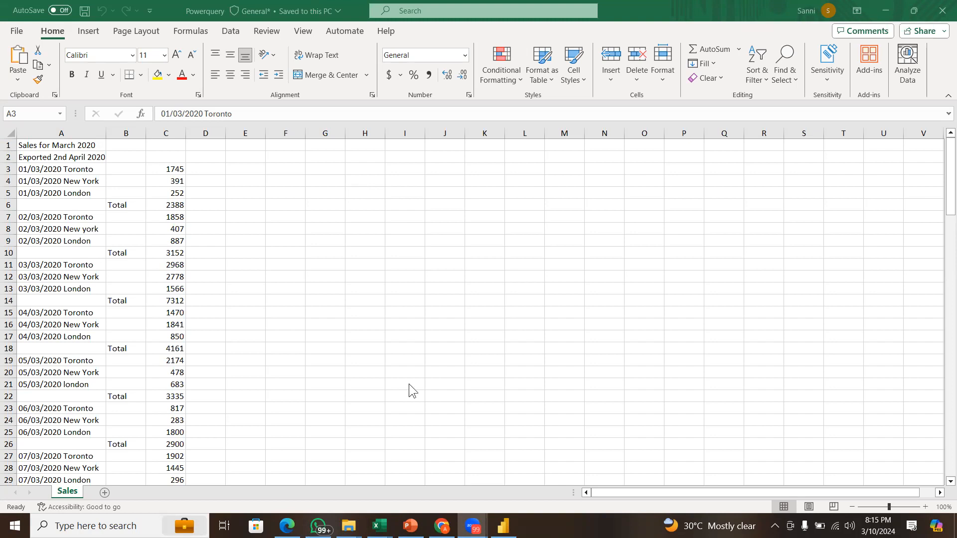
{"action": "left_click", "coordinate": [270, 252]}
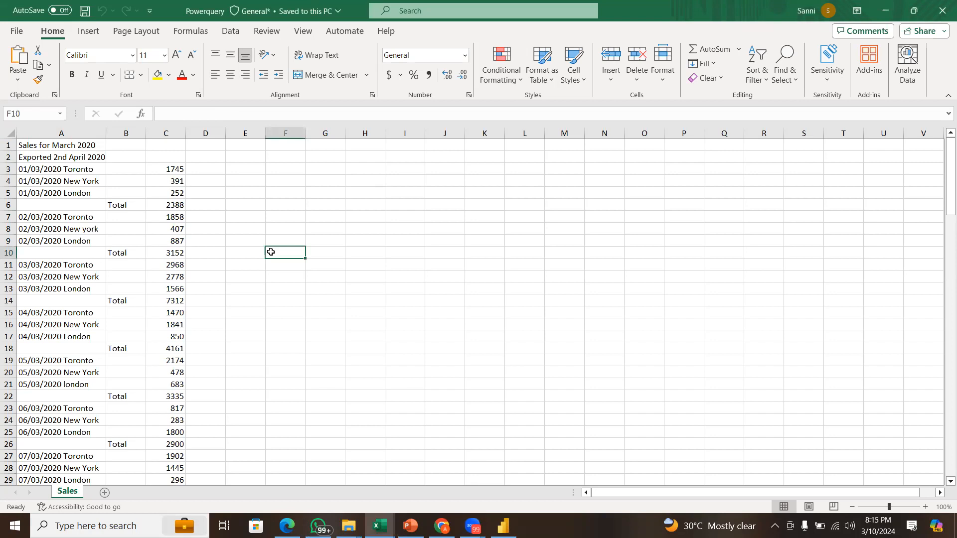
{"action": "left_click", "coordinate": [244, 253]}
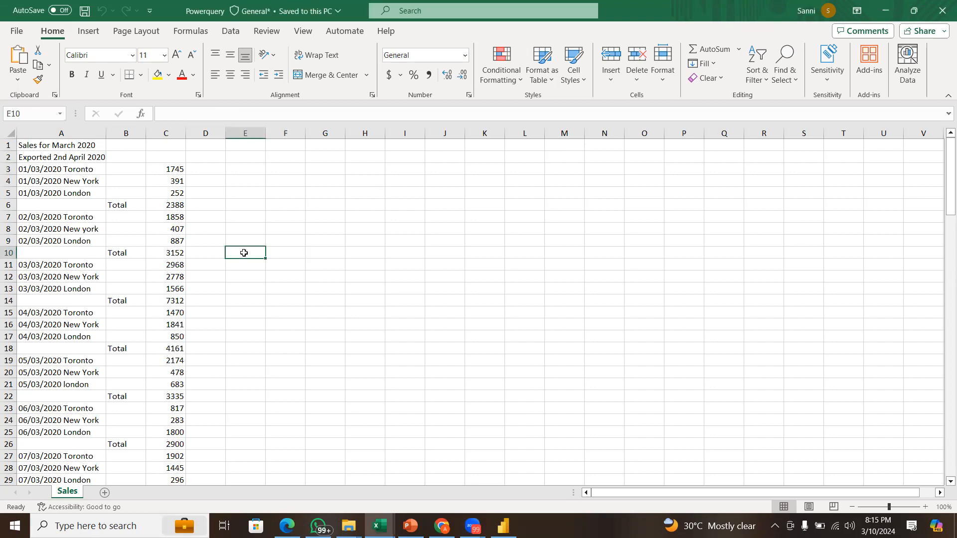
{"action": "left_click_drag", "start_coordinate": [240, 204], "coordinate": [252, 297]}
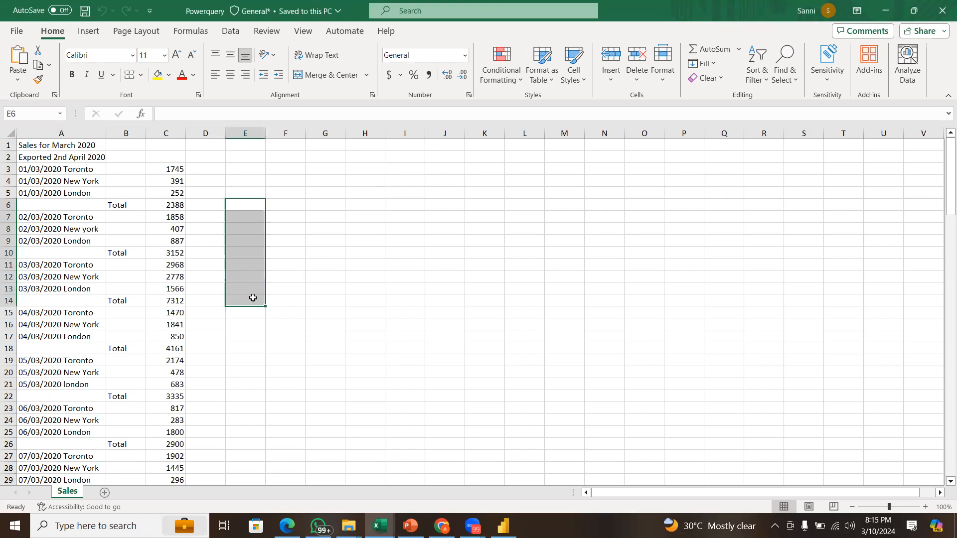
{"action": "left_click", "coordinate": [252, 298]}
{"action": "left_click_drag", "start_coordinate": [246, 205], "coordinate": [256, 318]}
{"action": "left_click", "coordinate": [257, 319]}
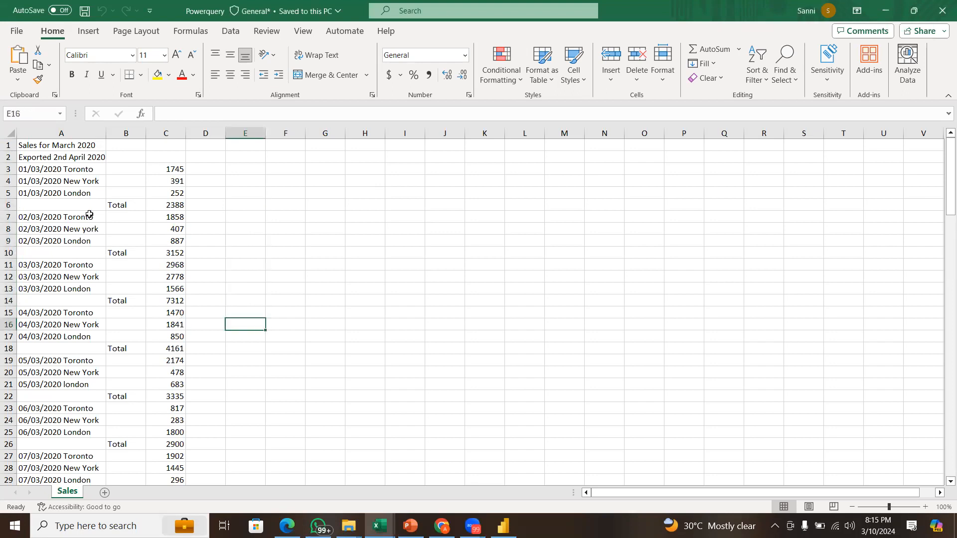
Try to convert columns A to C of the Sales sheet into a table.
{"action": "left_click", "coordinate": [77, 134]}
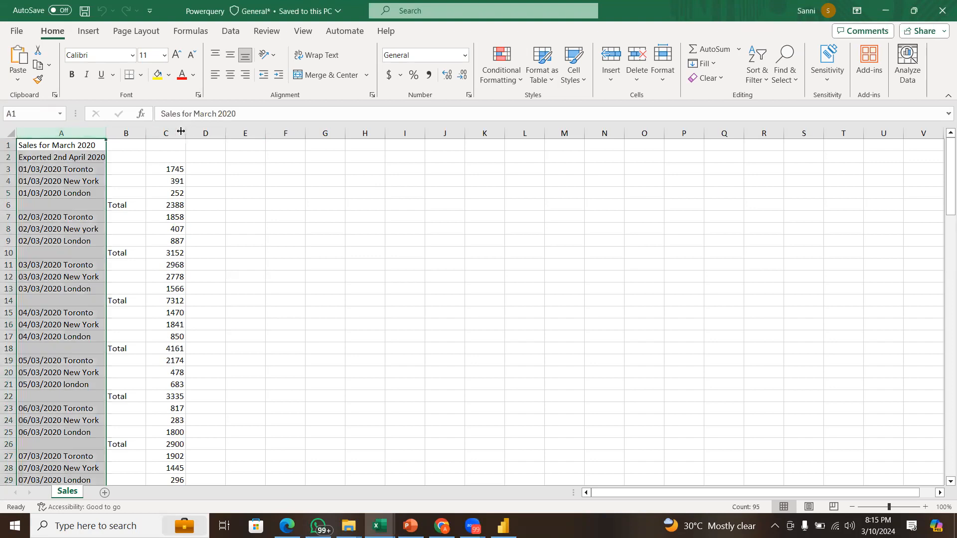
{"action": "left_click", "coordinate": [172, 129], "text": "shift"}
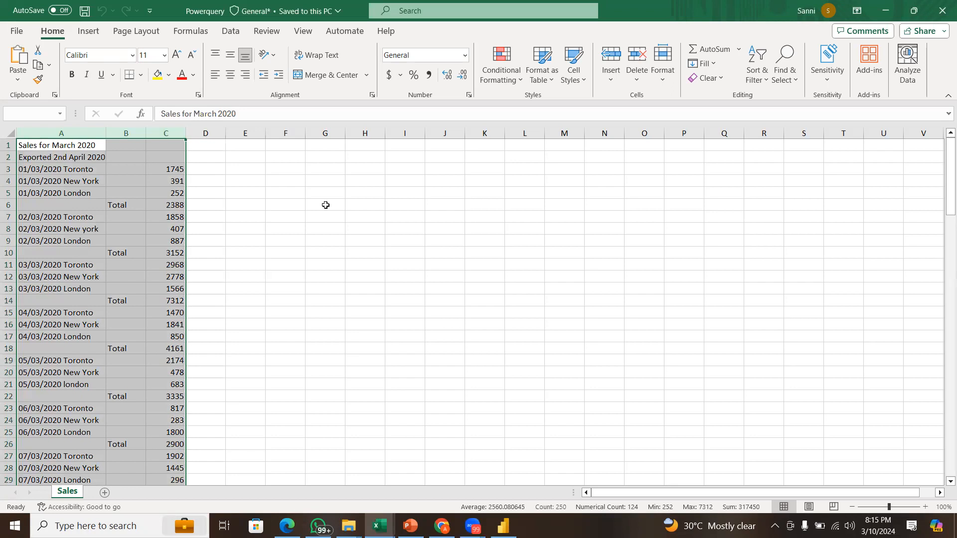
{"action": "key", "text": "ctrl+t"}
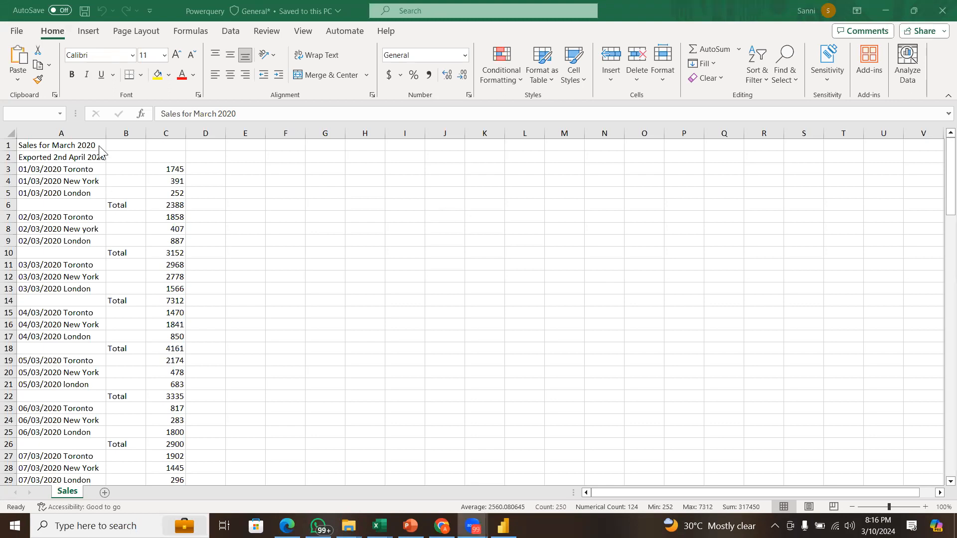
Examine the report title and export date lines in A1:A2 above the sales entries.
{"action": "left_click", "coordinate": [68, 133]}
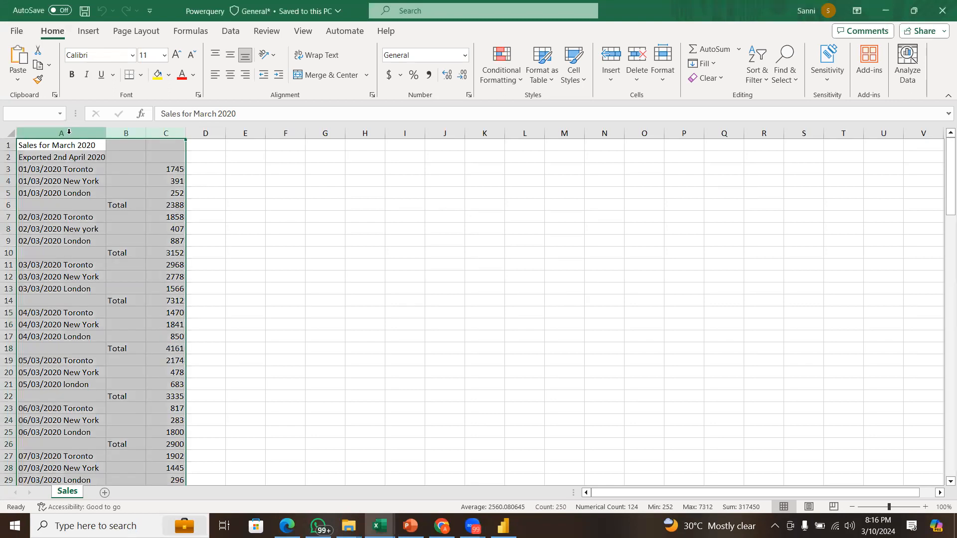
{"action": "left_click", "coordinate": [94, 228]}
{"action": "mouse_move", "coordinate": [69, 145]}
{"action": "left_mouse_down"}
{"action": "mouse_move", "coordinate": [80, 162]}
{"action": "mouse_move", "coordinate": [73, 145]}
{"action": "mouse_move", "coordinate": [72, 153]}
{"action": "left_mouse_up"}
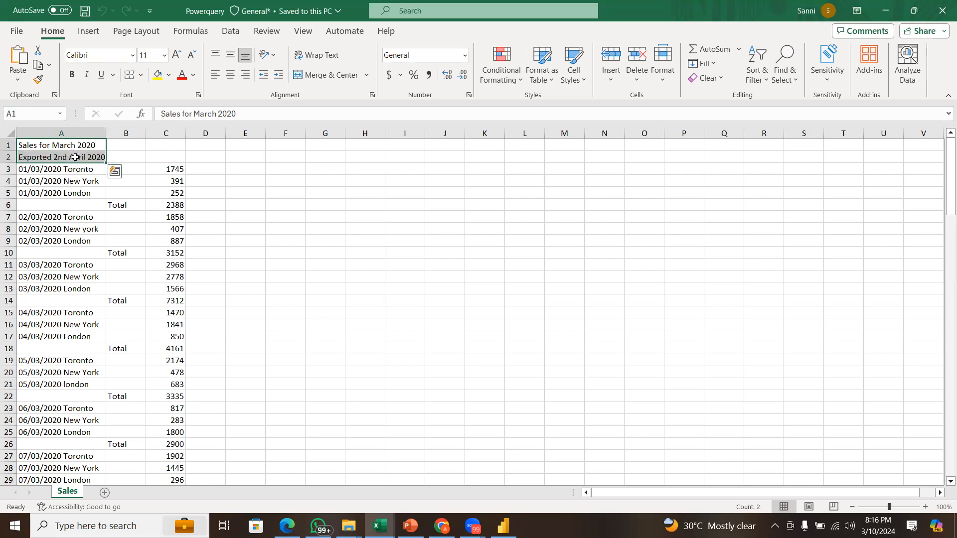
Examine the report title, the export date line and the first three date and city entries in cells A1 to A5.
{"action": "left_click", "coordinate": [74, 146]}
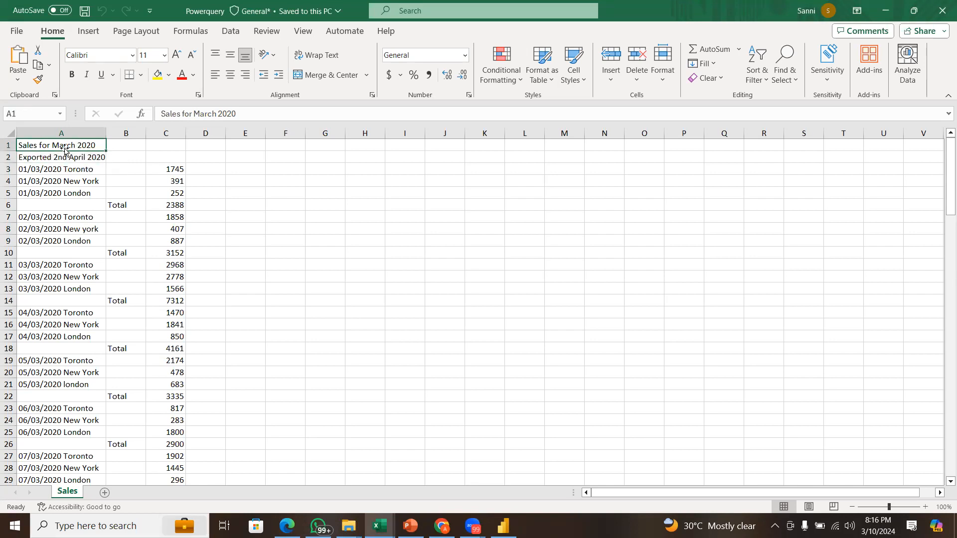
{"action": "left_click", "coordinate": [71, 156]}
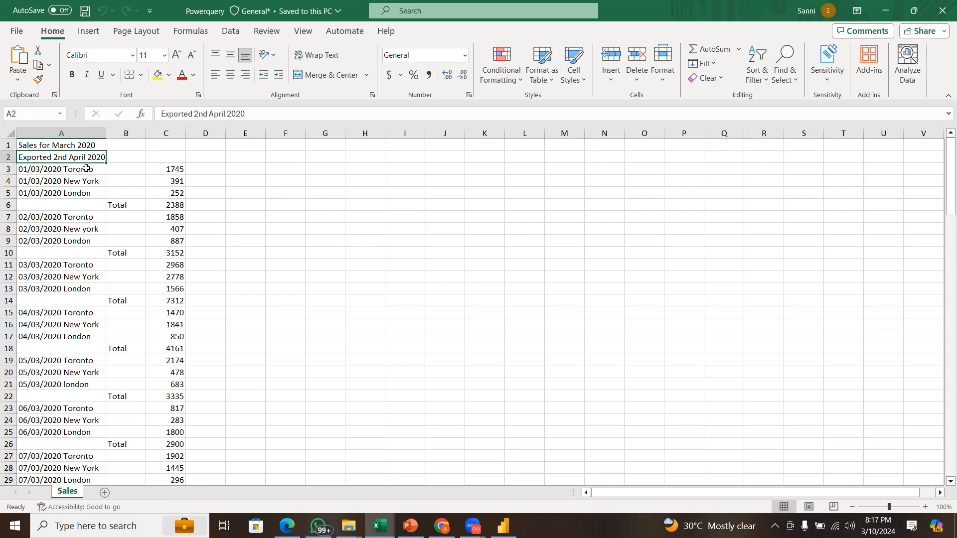
{"action": "left_click", "coordinate": [66, 178]}
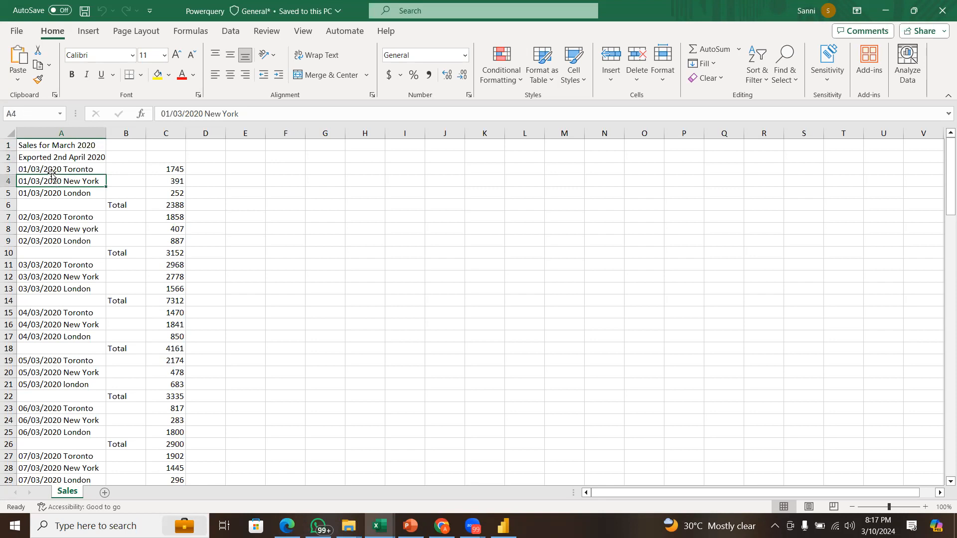
{"action": "left_click", "coordinate": [69, 170]}
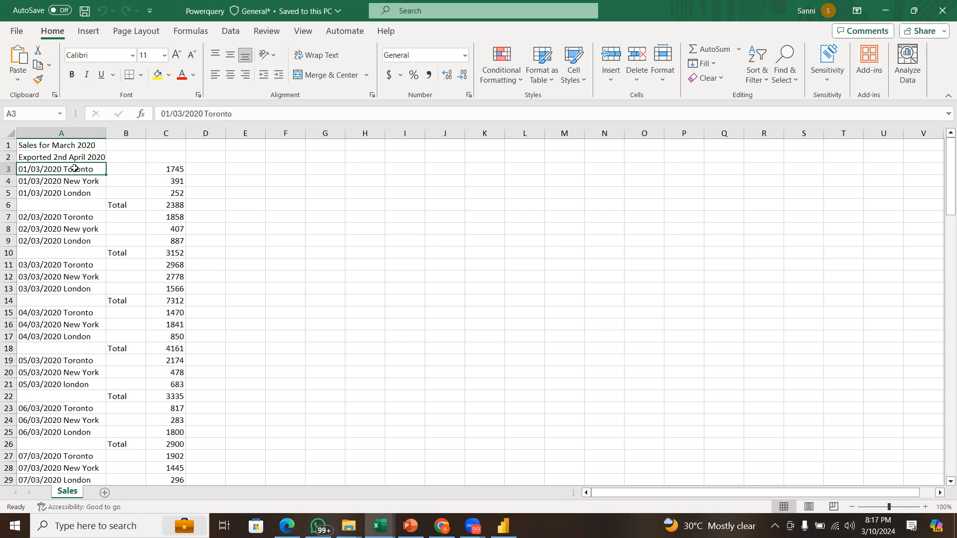
{"action": "left_click", "coordinate": [68, 180]}
{"action": "left_click", "coordinate": [68, 192]}
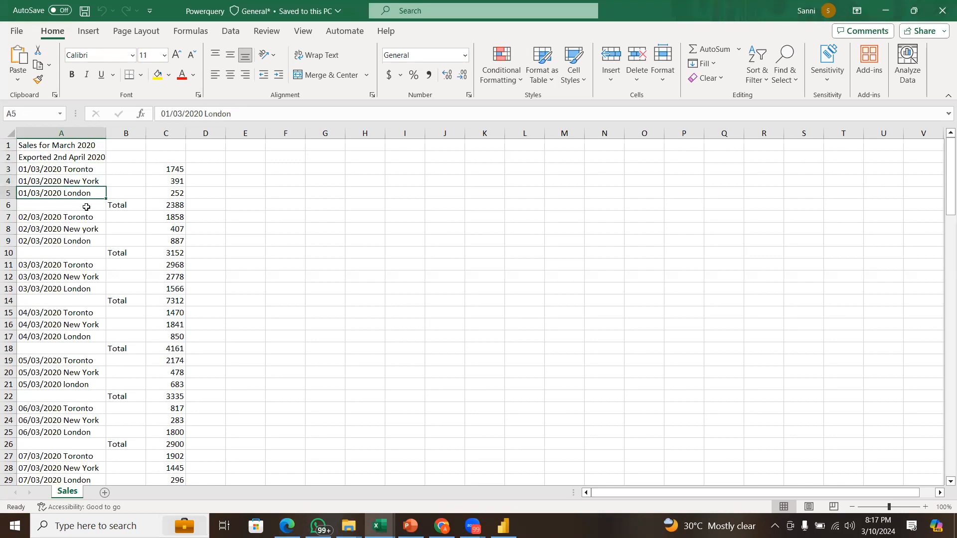
Examine the Total label in column B at row 6 alongside the 01/03/2020 entries in A3:A5.
{"action": "left_click", "coordinate": [126, 133]}
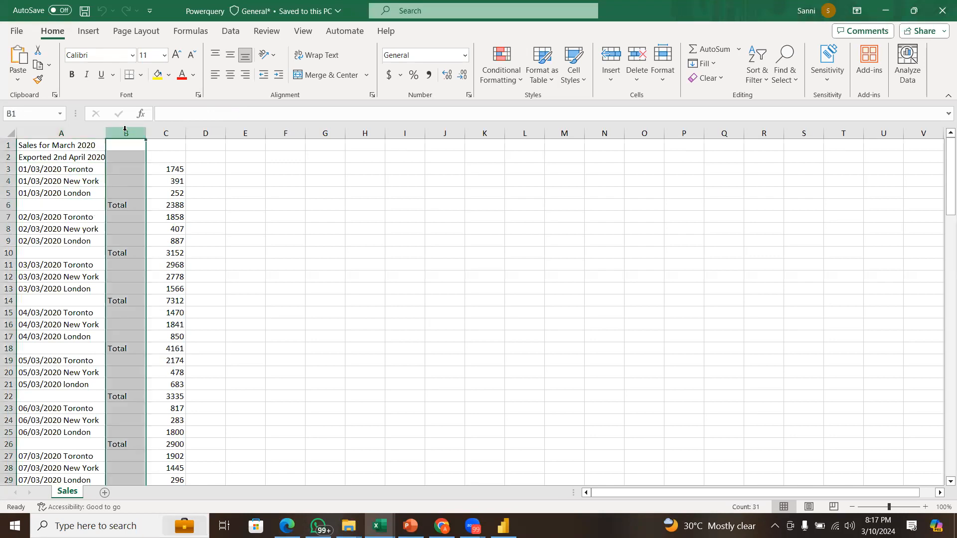
{"action": "left_click", "coordinate": [119, 206]}
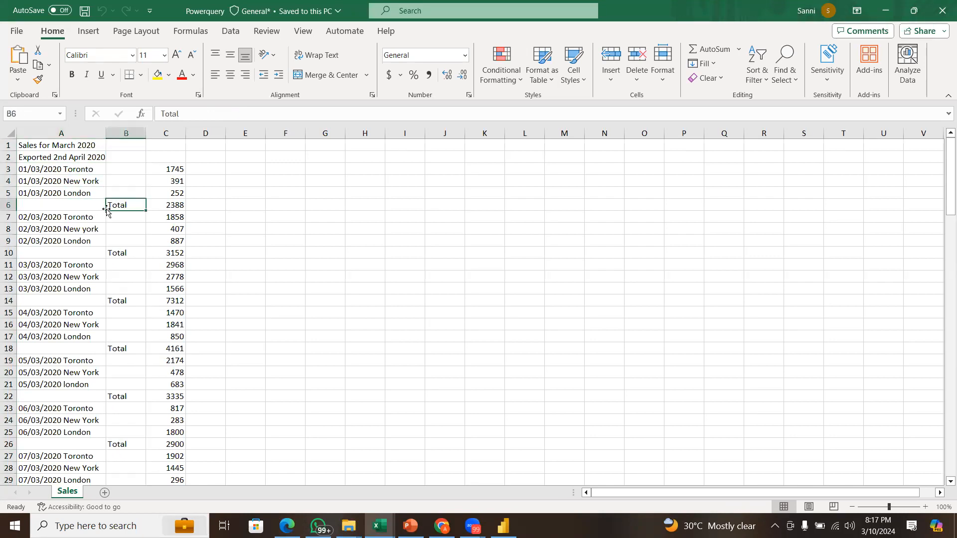
{"action": "left_click", "coordinate": [8, 205]}
{"action": "left_click_drag", "start_coordinate": [57, 169], "coordinate": [58, 202]}
{"action": "left_click", "coordinate": [59, 190]}
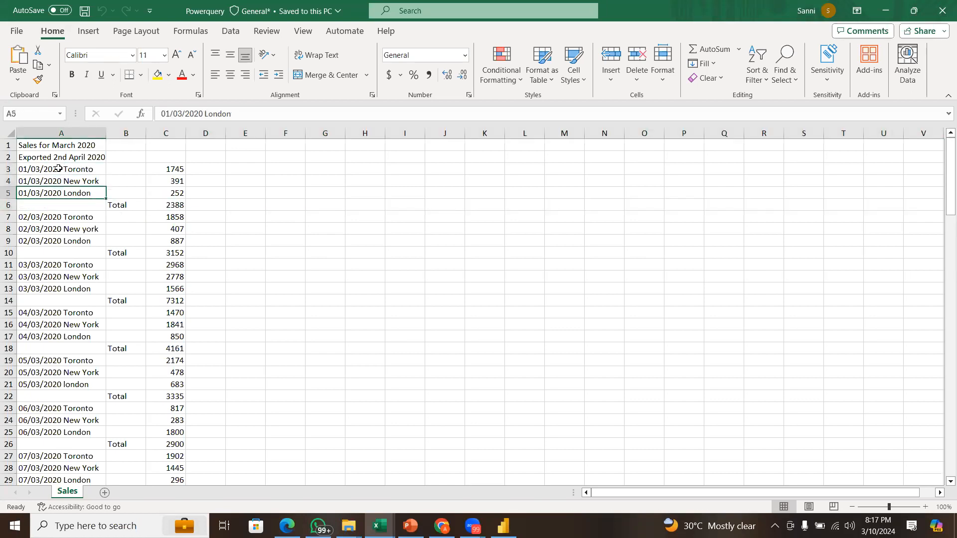
{"action": "left_click_drag", "start_coordinate": [59, 168], "coordinate": [59, 190]}
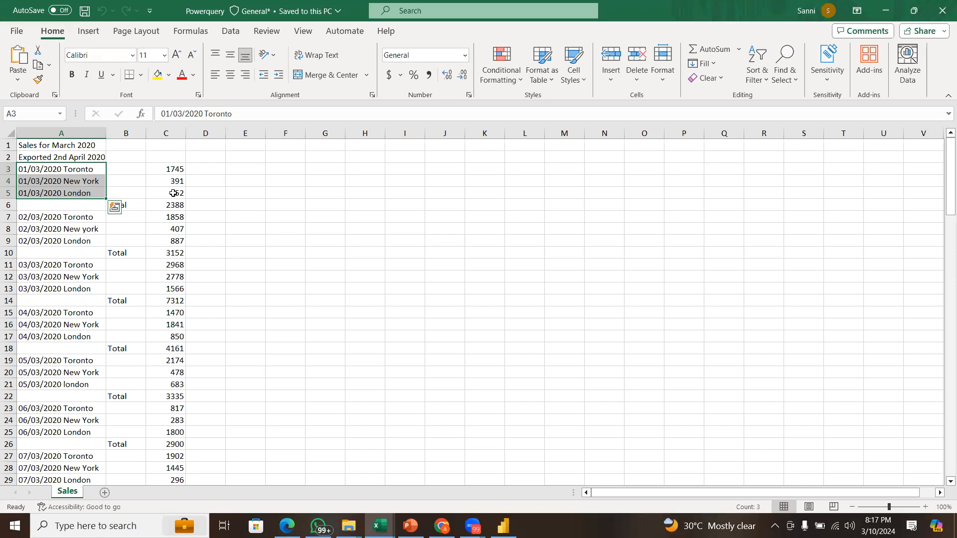
Check how the dates and city names are written in column A from row 7 to row 23.
{"action": "left_click_drag", "start_coordinate": [80, 218], "coordinate": [62, 387]}
{"action": "left_click", "coordinate": [56, 339]}
{"action": "left_click", "coordinate": [66, 412]}
{"action": "left_click", "coordinate": [73, 384]}
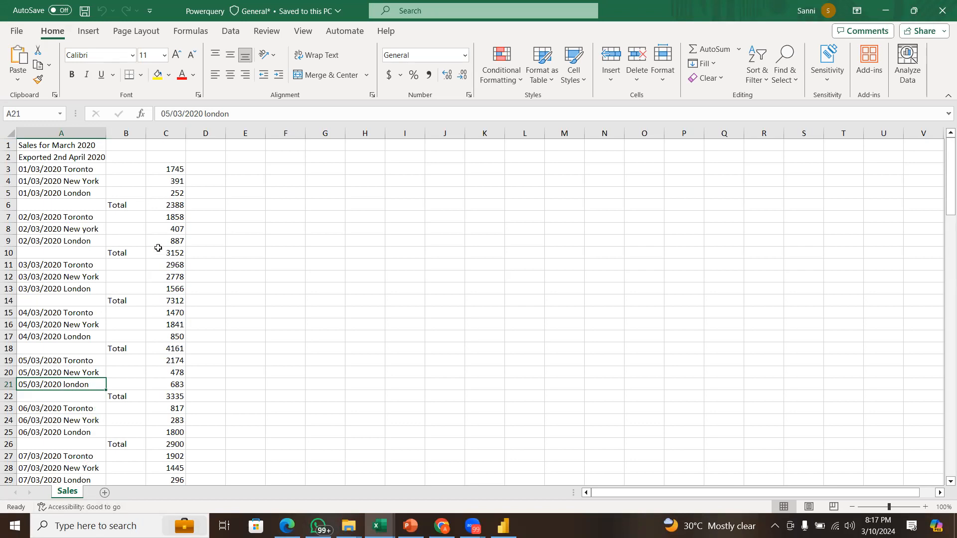
Compare what columns A, B and C of the Sales sheet each contain and check them for column headings.
{"action": "left_click", "coordinate": [90, 135]}
{"action": "left_click", "coordinate": [164, 134]}
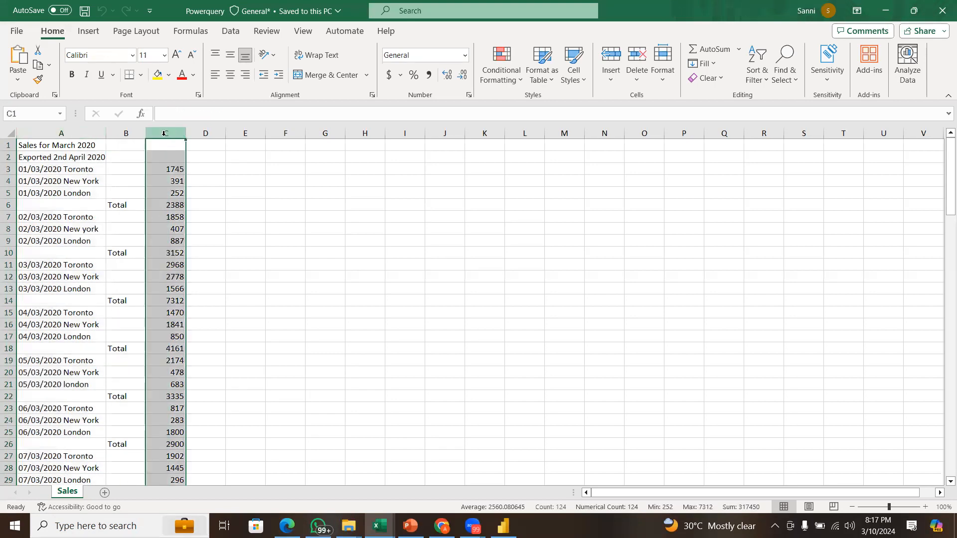
{"action": "left_click", "coordinate": [92, 134]}
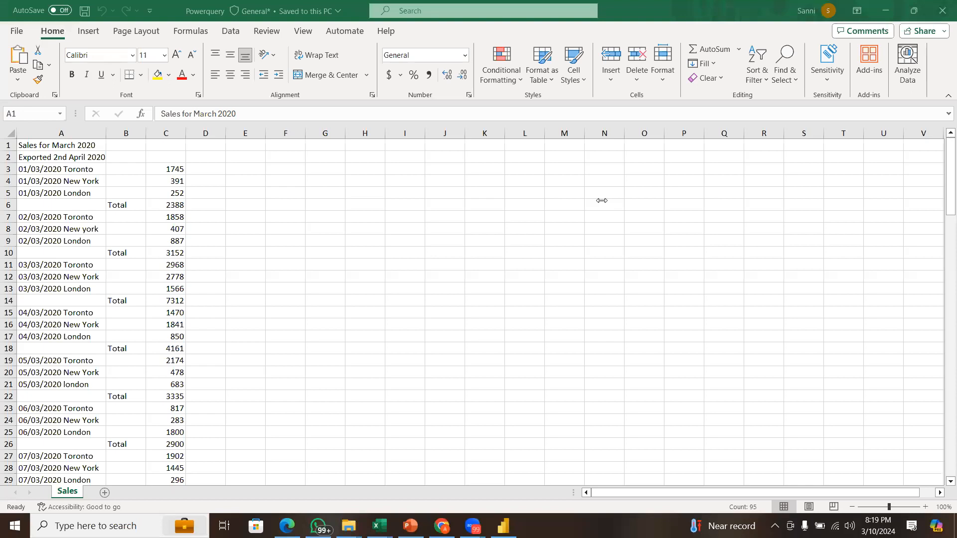
{"action": "left_click", "coordinate": [54, 127]}
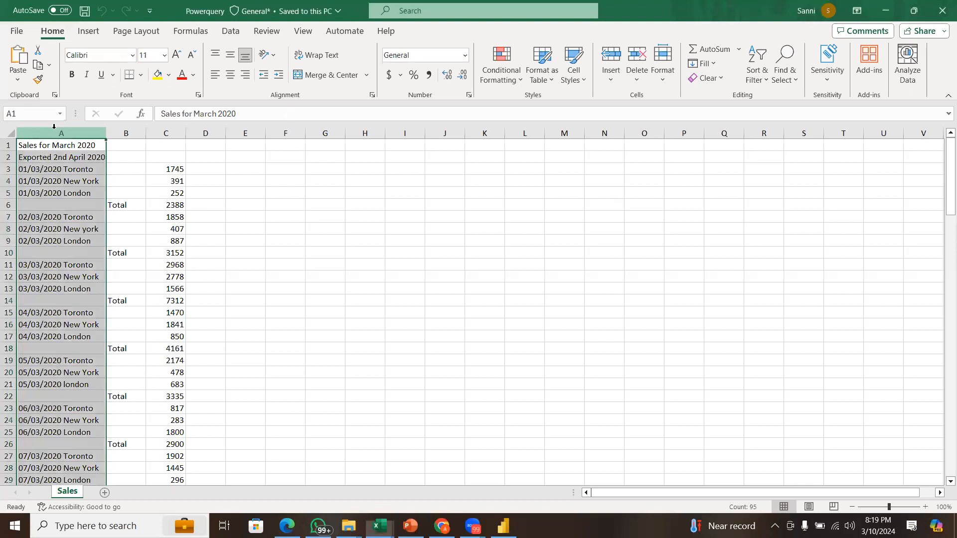
{"action": "left_click", "coordinate": [166, 126]}
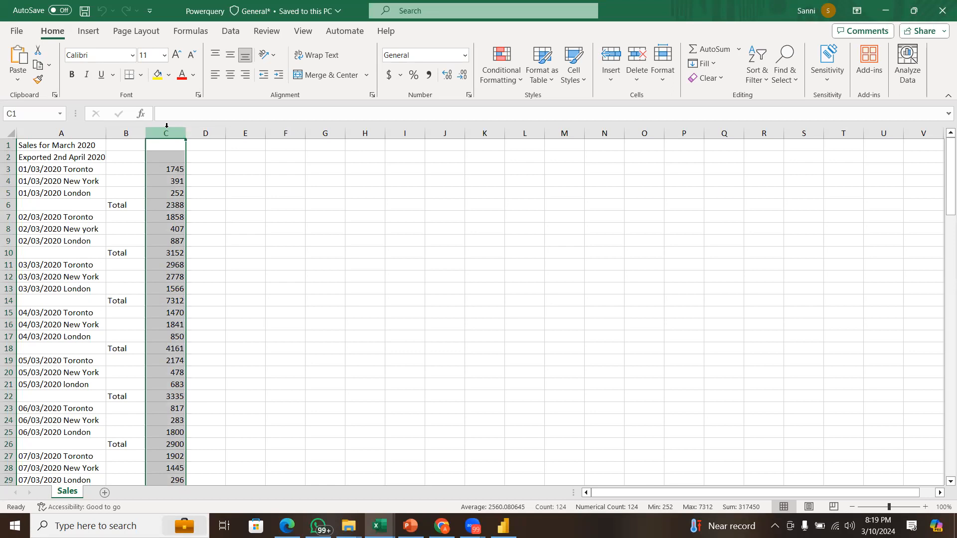
{"action": "left_click", "coordinate": [128, 133]}
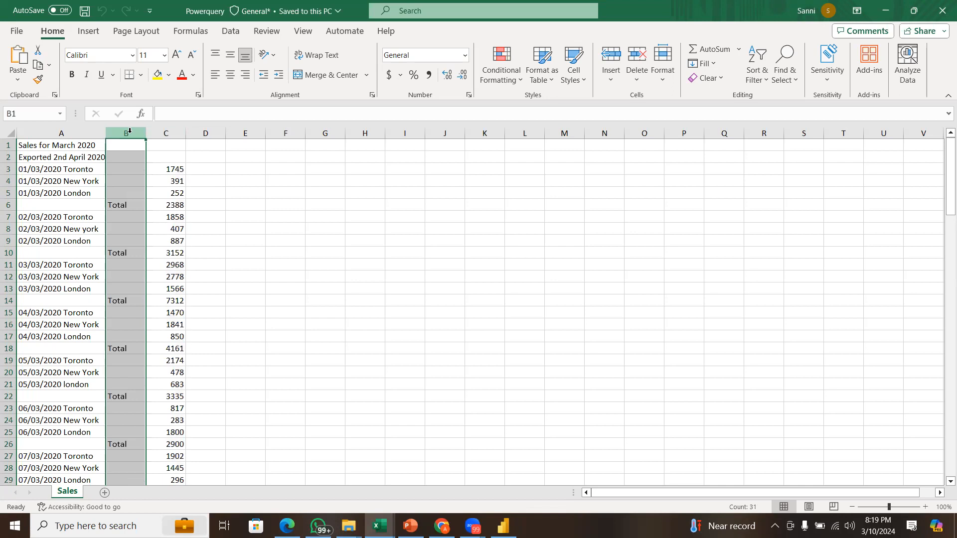
{"action": "left_click", "coordinate": [433, 62]}
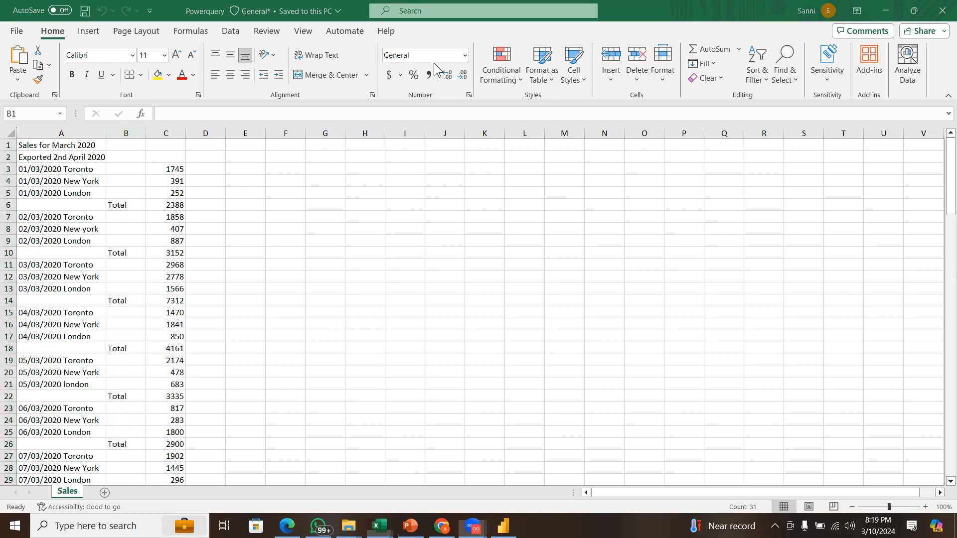
{"action": "left_click", "coordinate": [392, 426]}
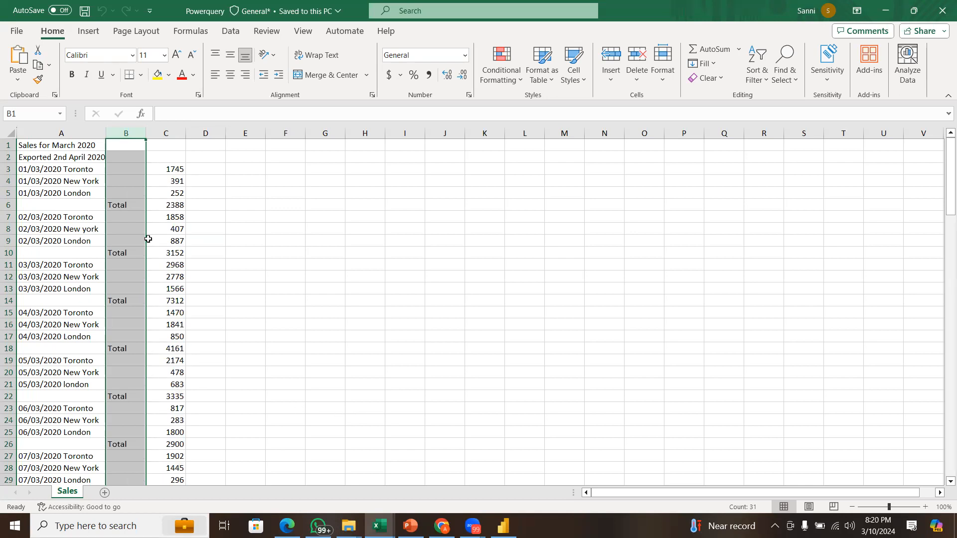
Review the whole span of the sales data across columns A to C.
{"action": "left_click", "coordinate": [104, 133]}
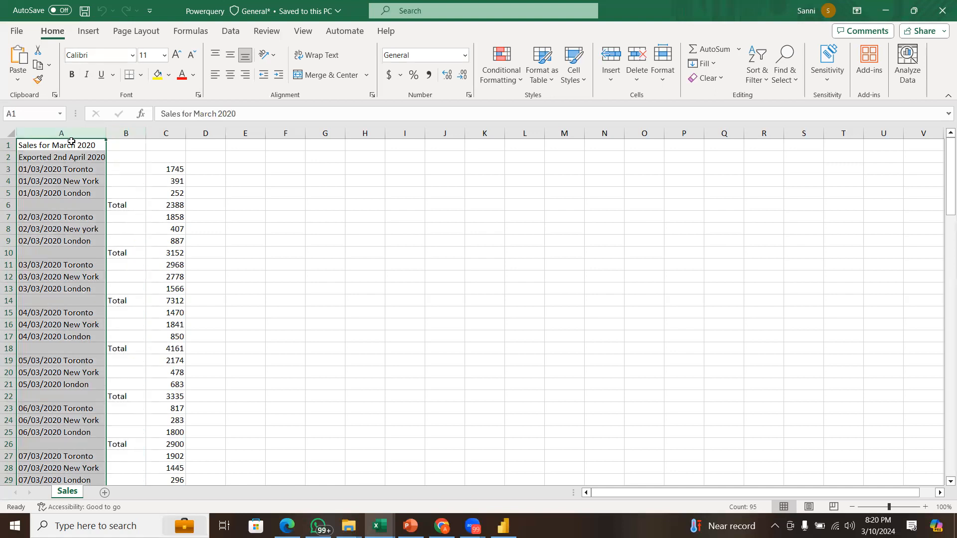
{"action": "left_click", "coordinate": [178, 133], "text": "shift"}
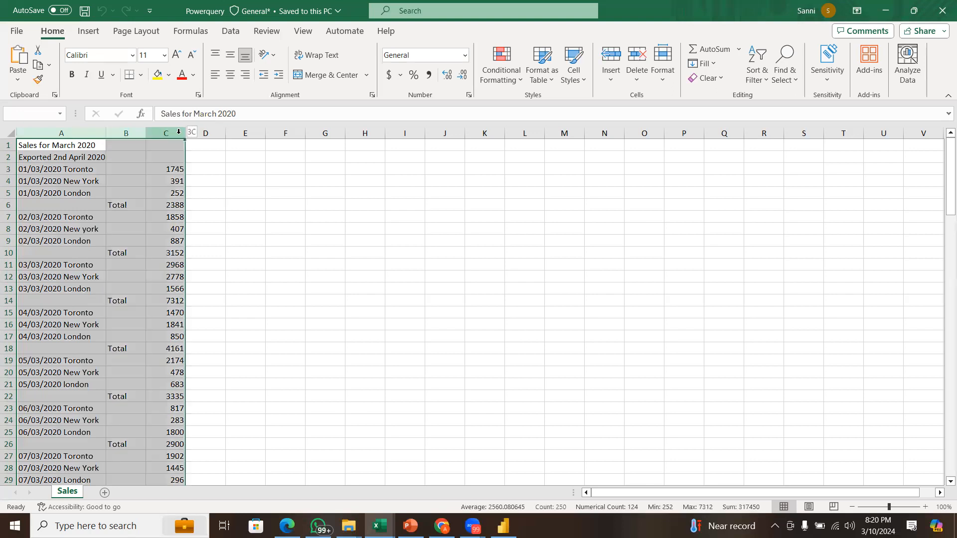
{"action": "left_click", "coordinate": [93, 166]}
{"action": "left_click", "coordinate": [27, 145]}
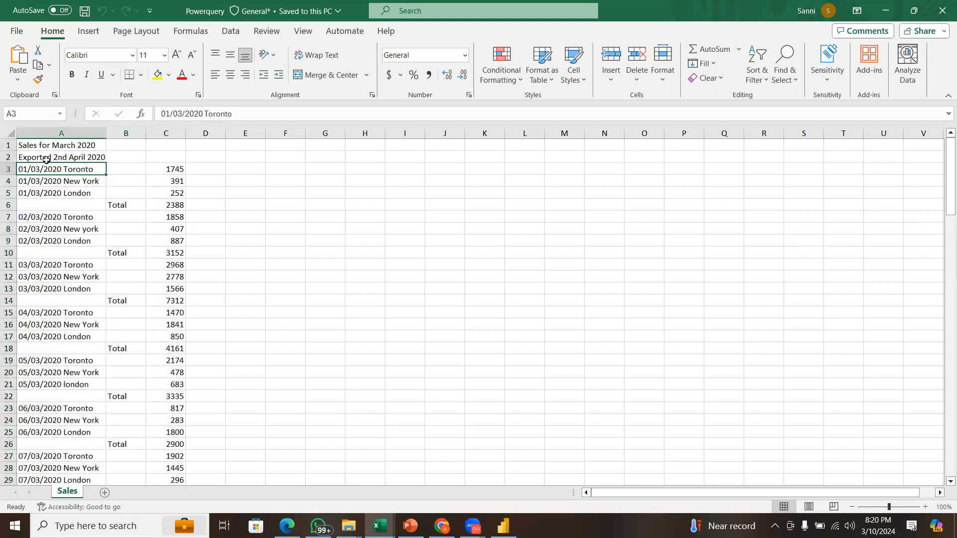
Examine the two heading lines in A1:A2 and the first day's sales entries in rows 3 to 6.
{"action": "left_click_drag", "start_coordinate": [44, 145], "coordinate": [46, 155]}
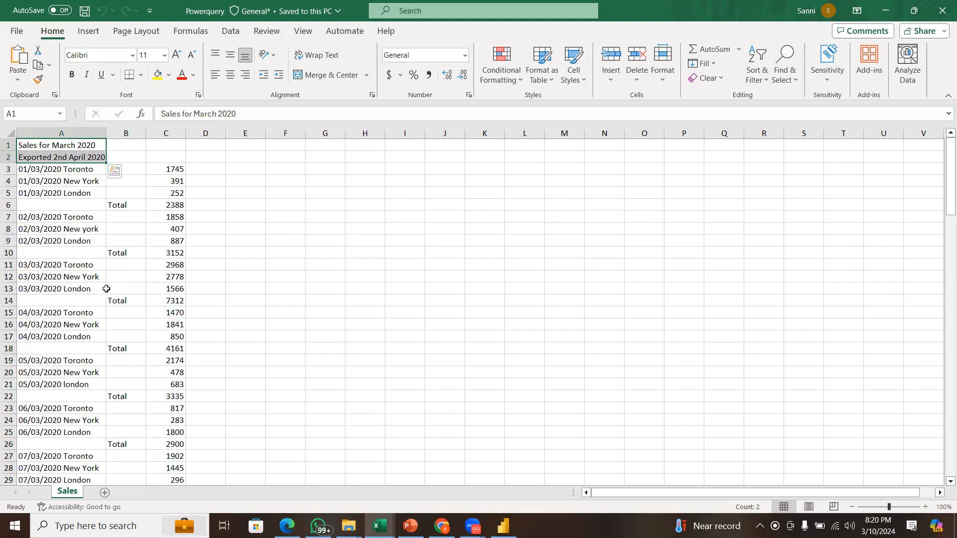
{"action": "left_click_drag", "start_coordinate": [51, 149], "coordinate": [57, 160]}
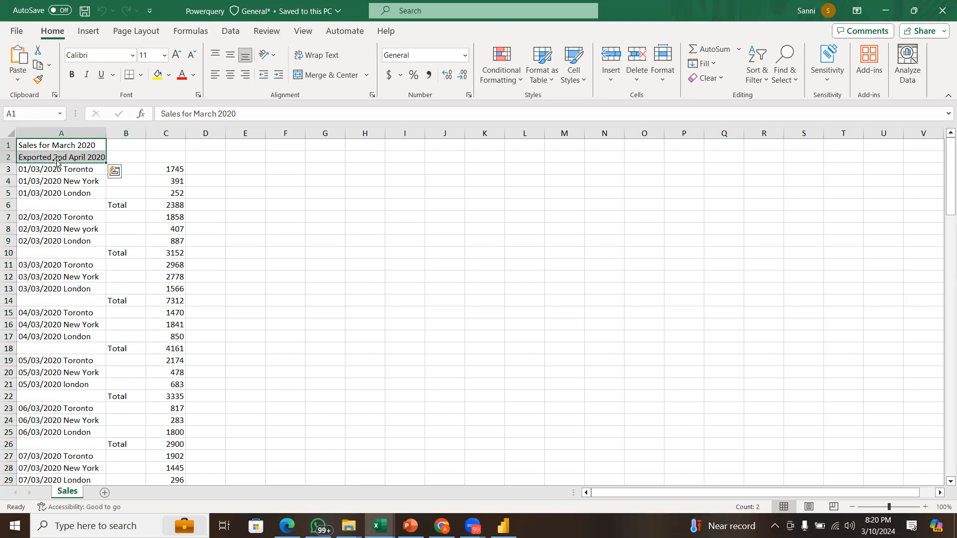
{"action": "left_click", "coordinate": [65, 145]}
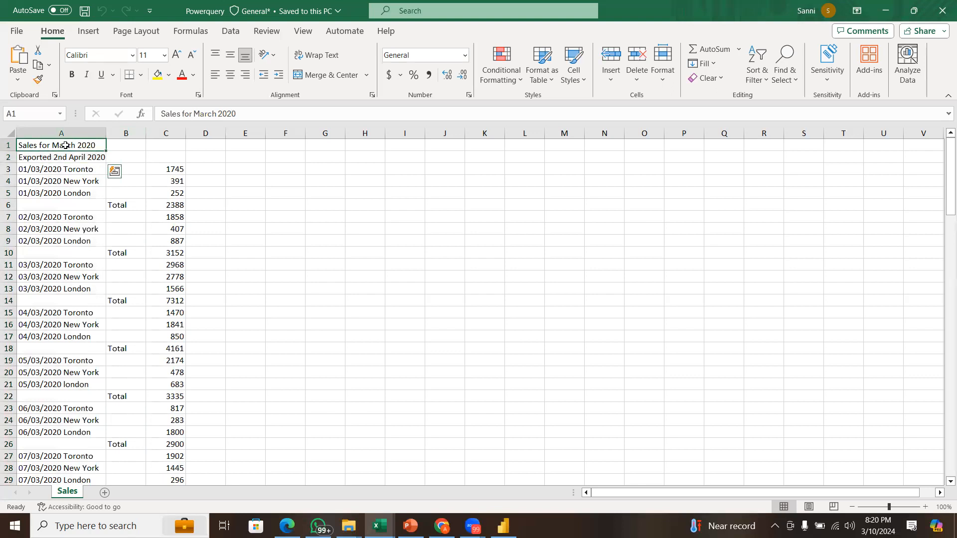
{"action": "left_click", "coordinate": [65, 158]}
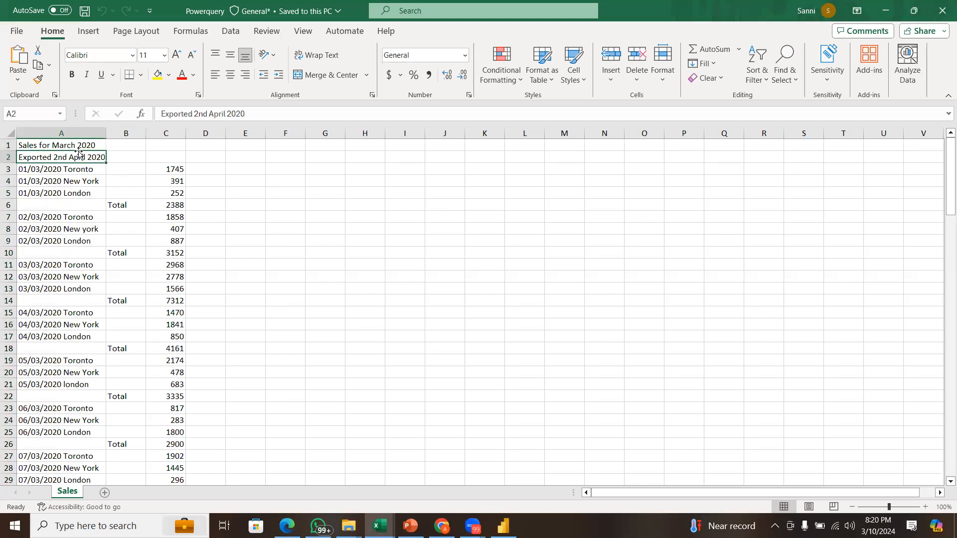
{"action": "left_click_drag", "start_coordinate": [76, 169], "coordinate": [75, 210]}
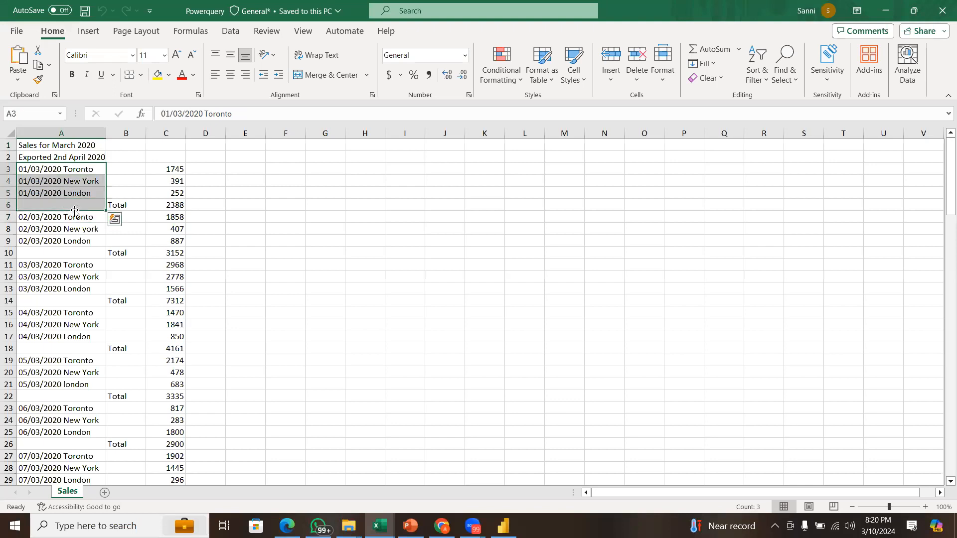
{"action": "left_click", "coordinate": [10, 169]}
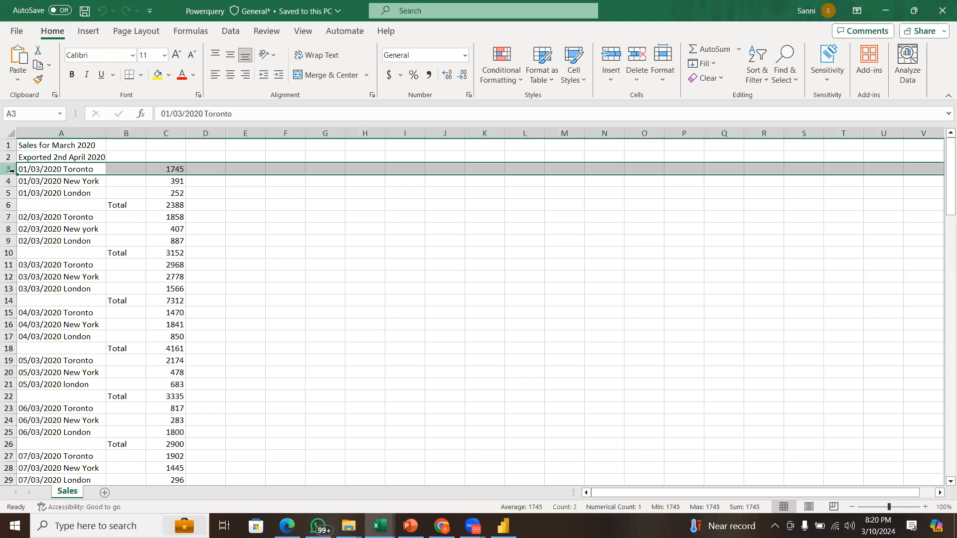
{"action": "left_click_drag", "start_coordinate": [10, 187], "coordinate": [15, 285]}
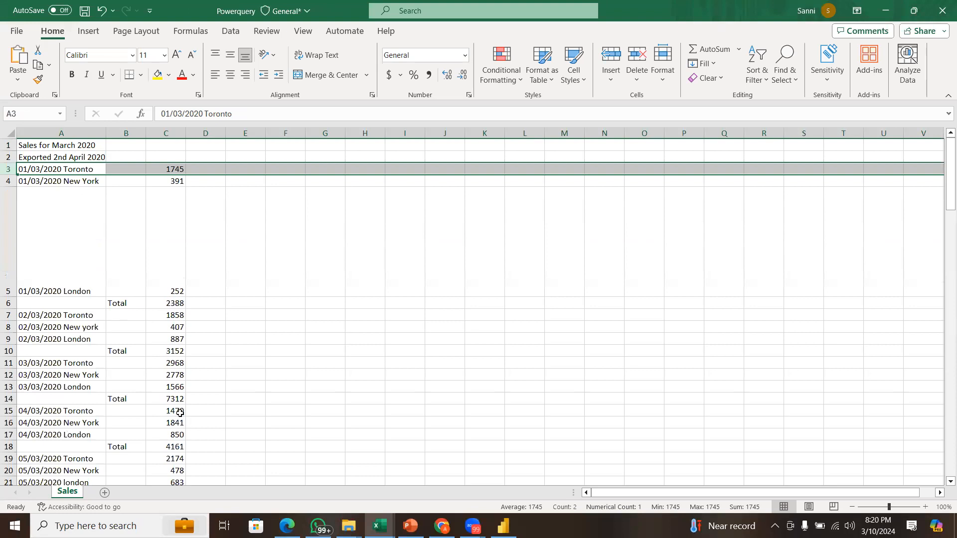
{"action": "left_click", "coordinate": [198, 407]}
{"action": "key", "text": "ctrl+z"}
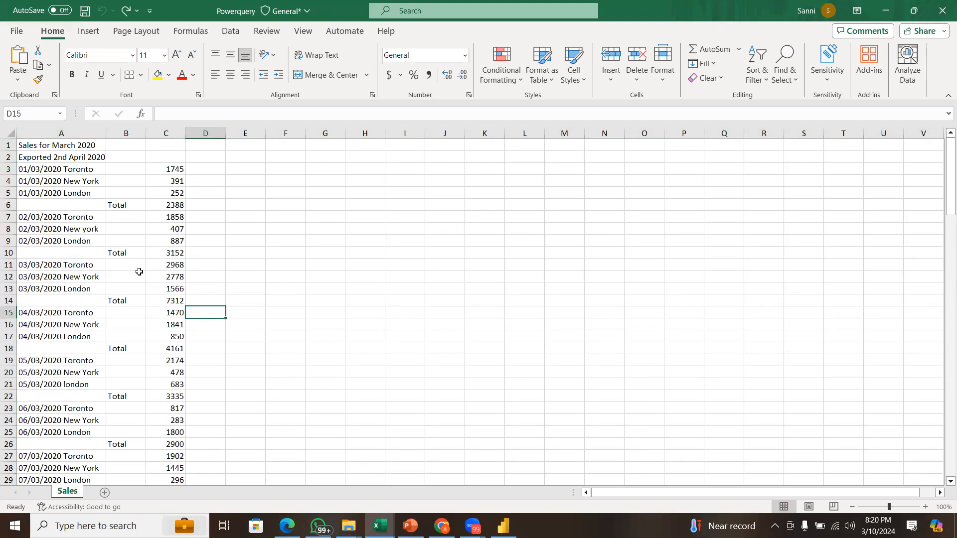
{"action": "left_click", "coordinate": [275, 224]}
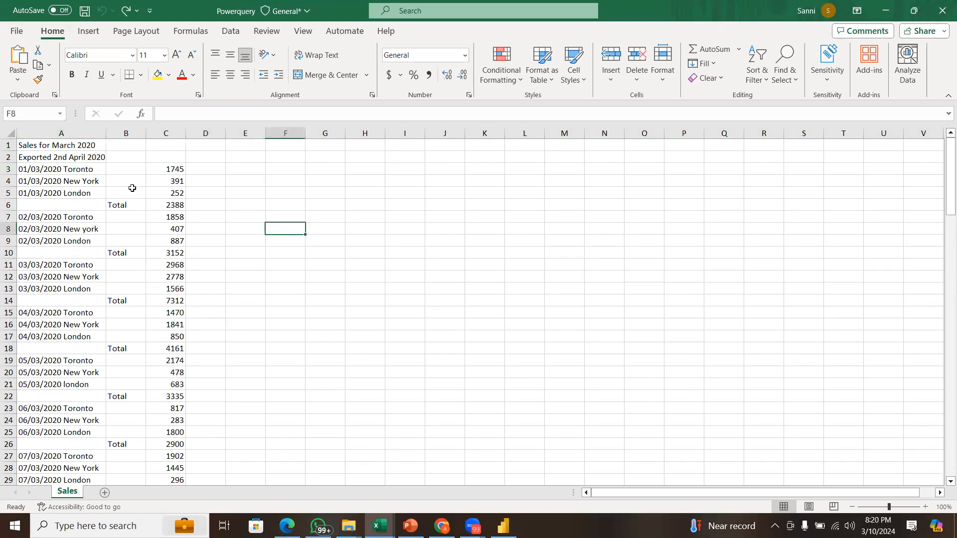
Inspect rows 1 and 2 in full, including the title and export date text in cells A1 and A2.
{"action": "left_click", "coordinate": [8, 145]}
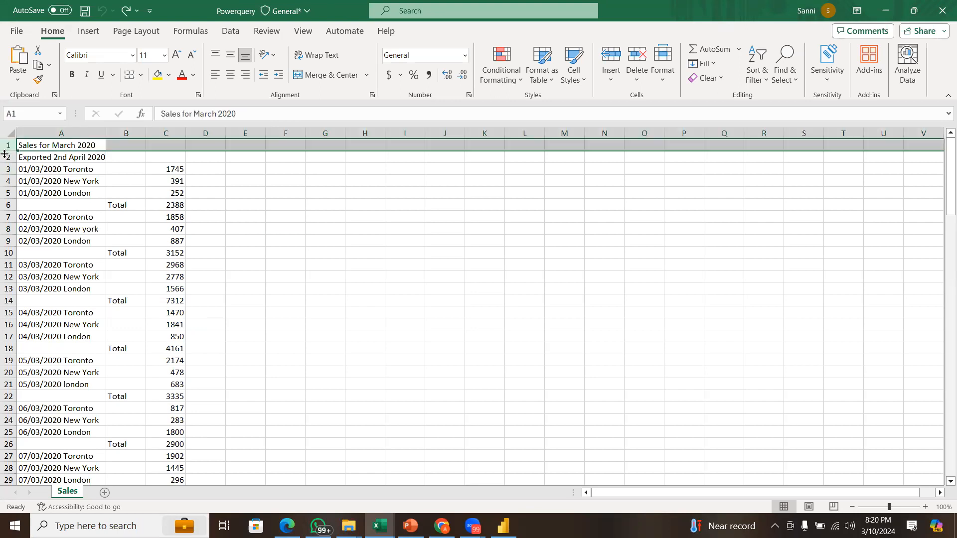
{"action": "left_click", "coordinate": [8, 157], "text": "shift"}
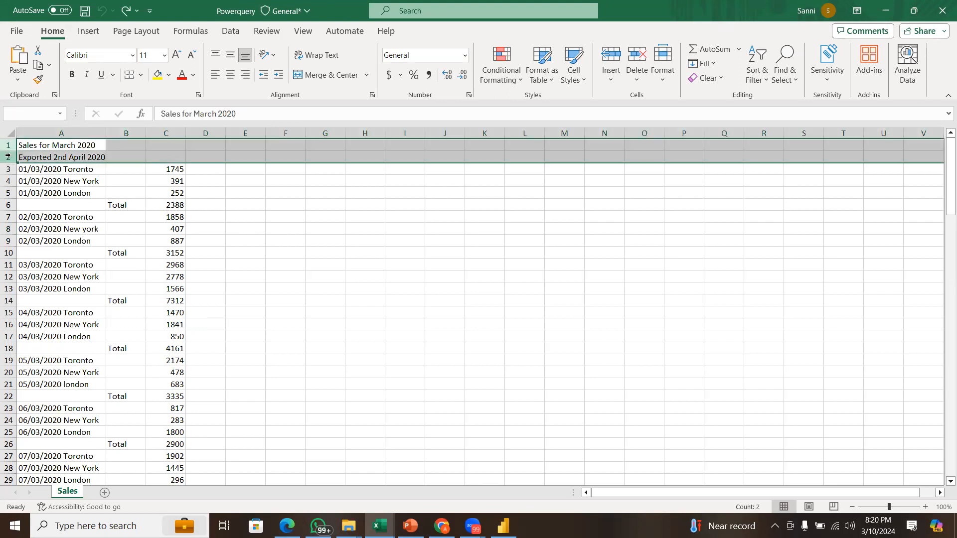
{"action": "left_click", "coordinate": [82, 146]}
{"action": "left_click", "coordinate": [78, 155]}
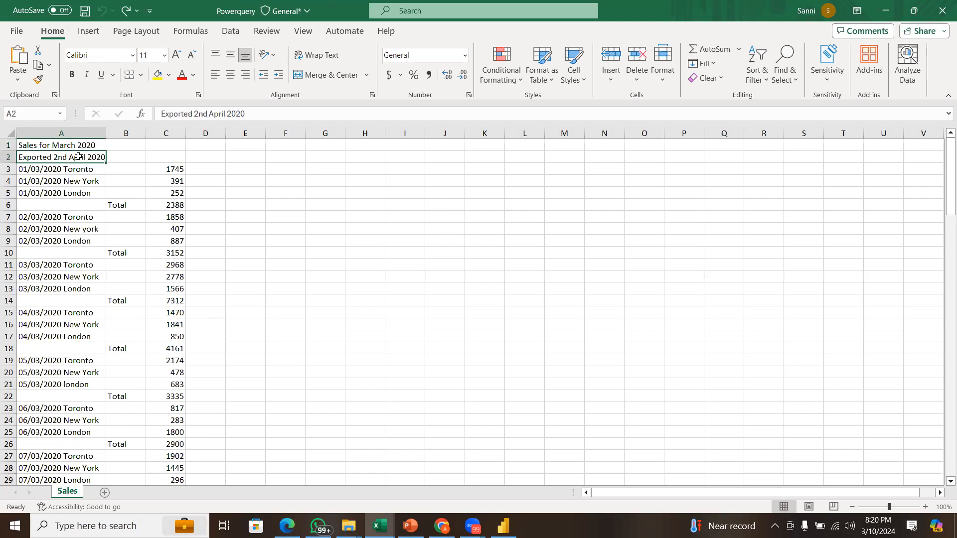
Compare the date and city entries in column A from row 3 to row 9 with the heading lines in A1:A2.
{"action": "left_click_drag", "start_coordinate": [65, 170], "coordinate": [73, 216]}
{"action": "left_click", "coordinate": [74, 237]}
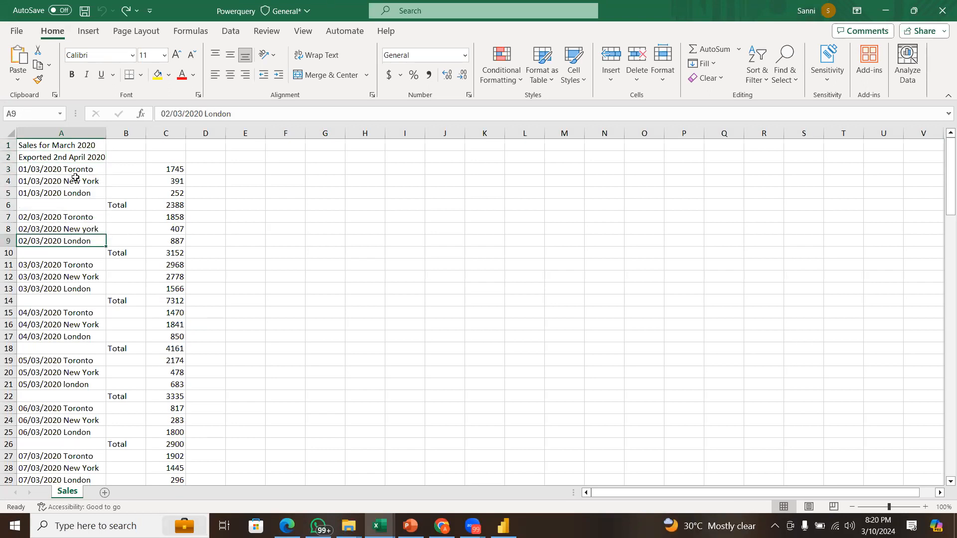
{"action": "left_click_drag", "start_coordinate": [82, 146], "coordinate": [82, 155]}
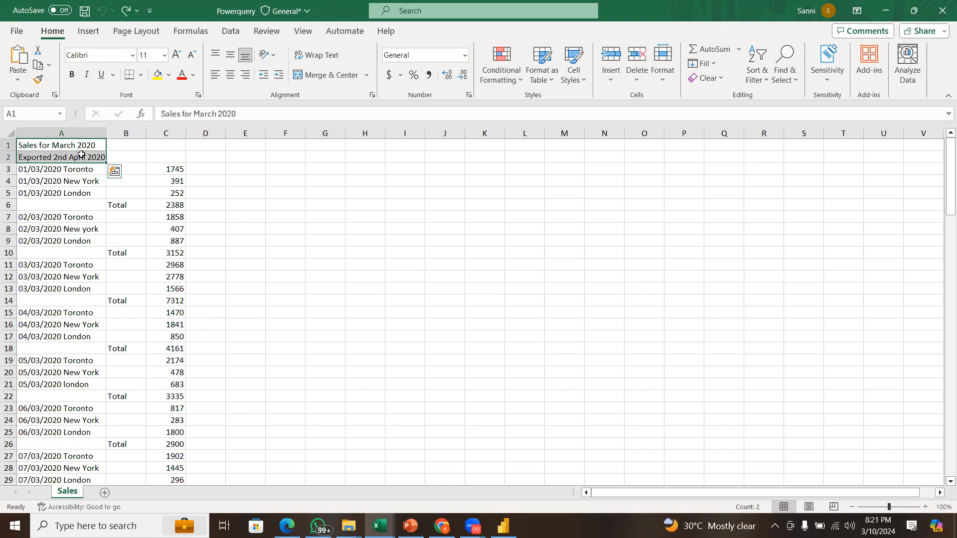
{"action": "left_click", "coordinate": [121, 237]}
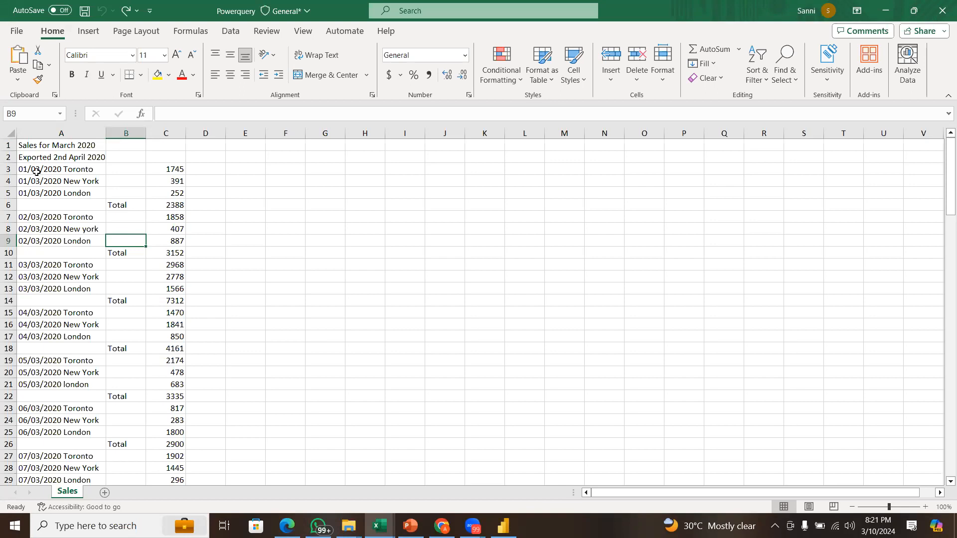
{"action": "left_click_drag", "start_coordinate": [36, 171], "coordinate": [40, 211]}
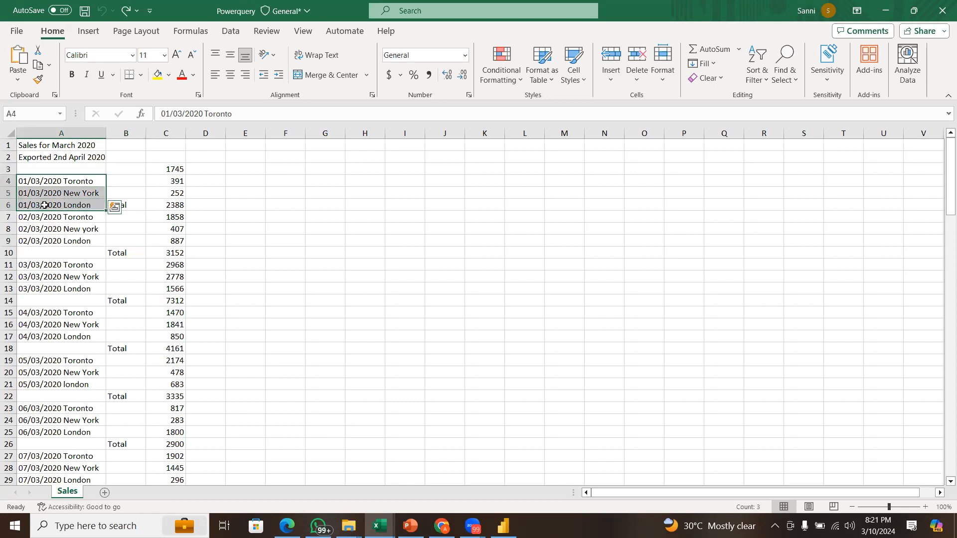
{"action": "key", "text": "ctrl+z"}
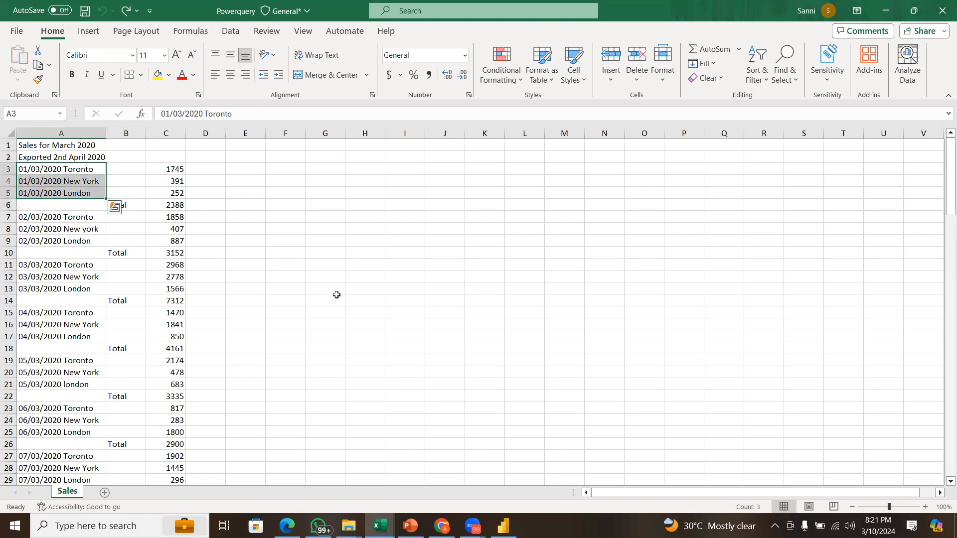
{"action": "left_click", "coordinate": [285, 267]}
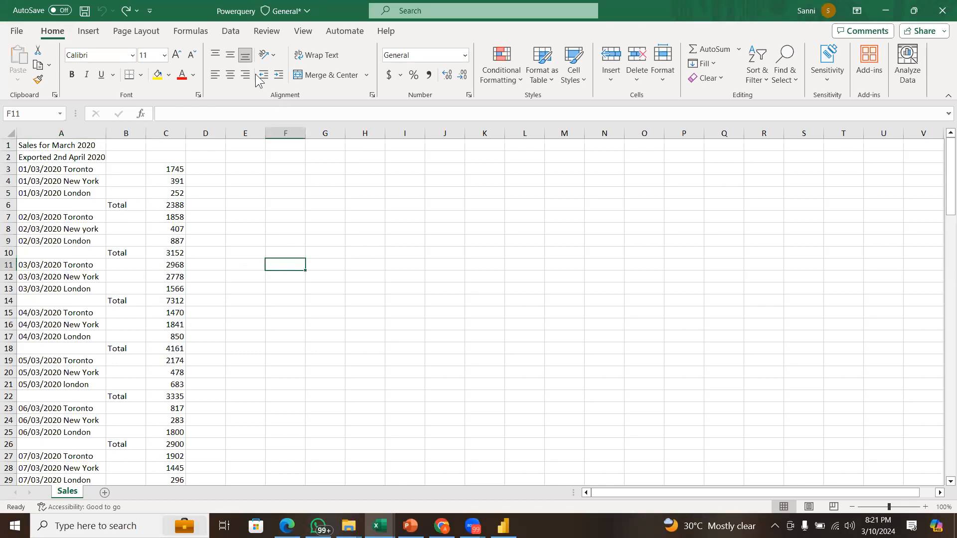
Look at the option for importing data from a picture file and close the file picker without choosing one.
{"action": "left_click", "coordinate": [231, 24]}
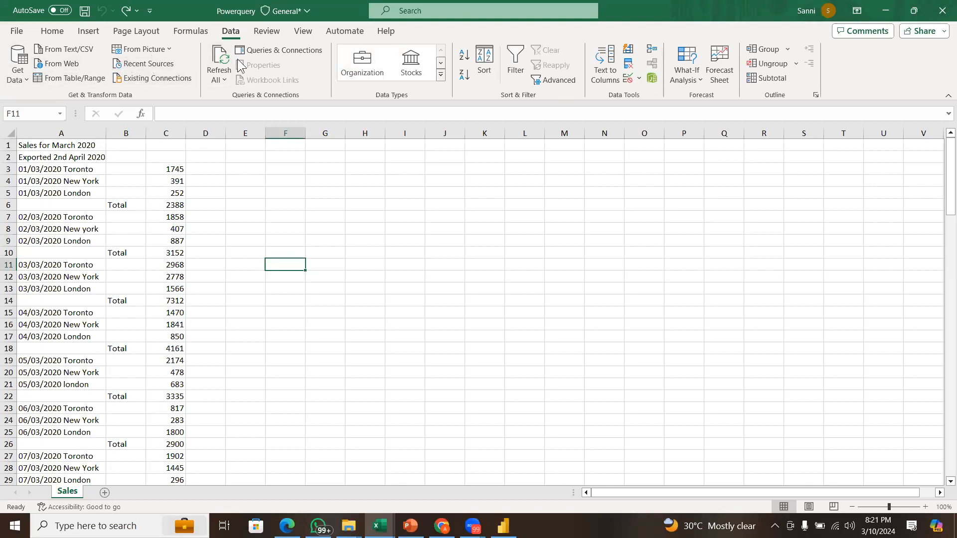
{"action": "left_click", "coordinate": [166, 52]}
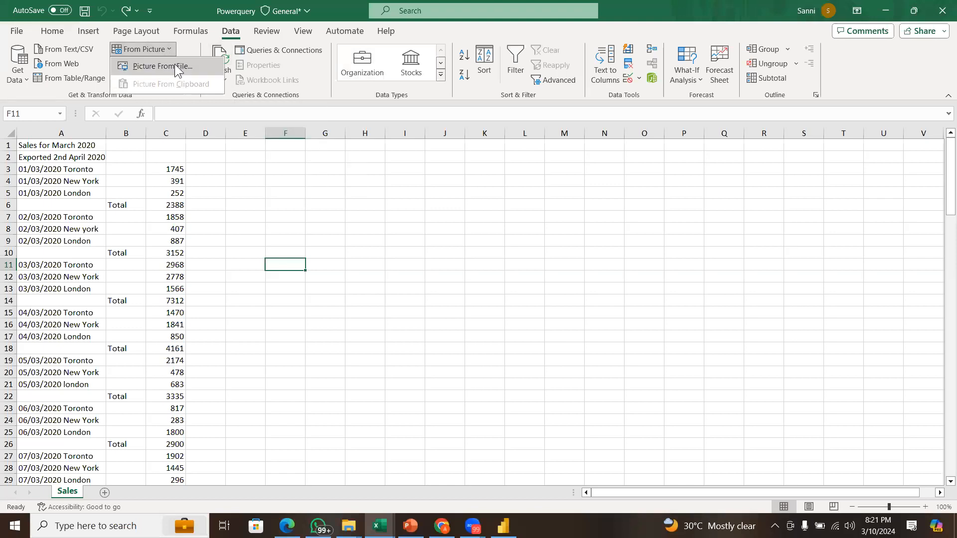
{"action": "left_click", "coordinate": [178, 66]}
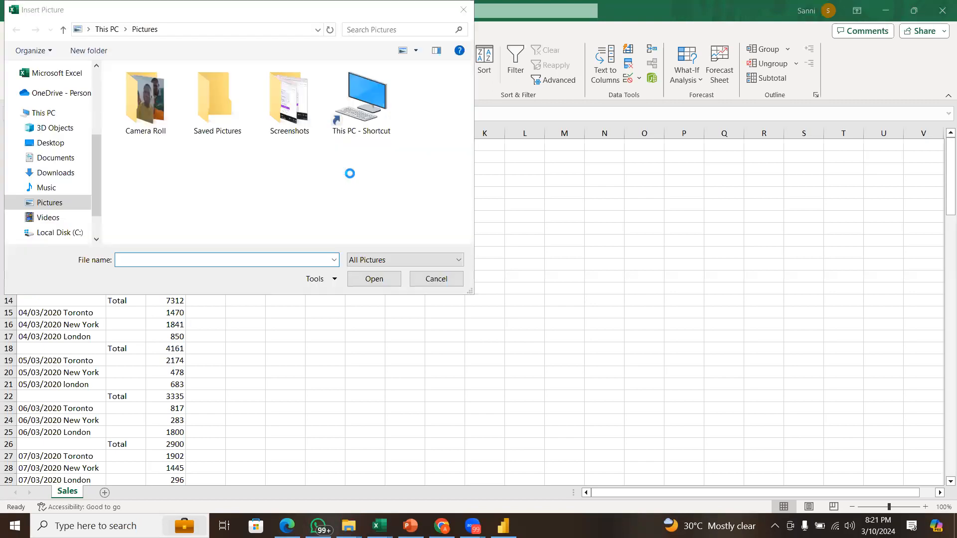
{"action": "left_click", "coordinate": [469, 10]}
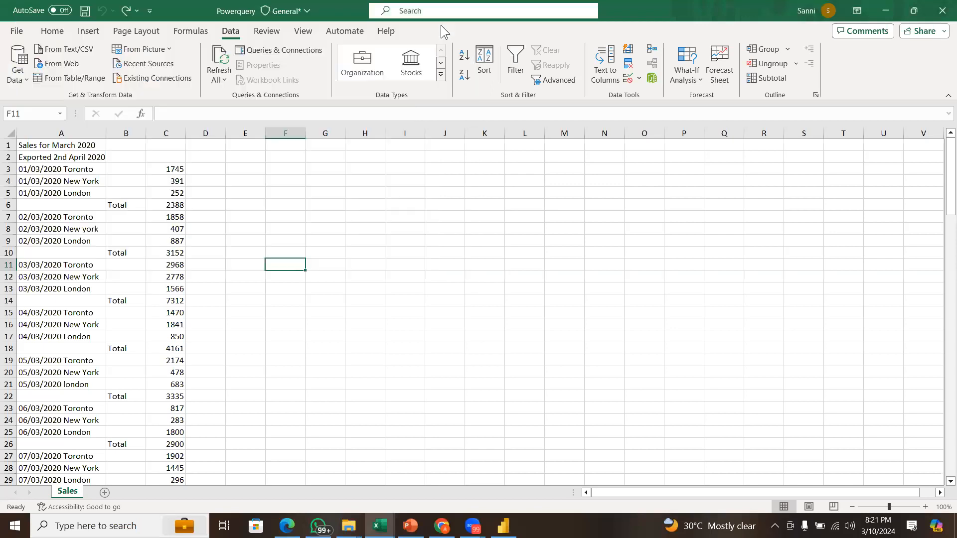
Examine the file and database sources offered for importing data.
{"action": "left_click", "coordinate": [21, 87]}
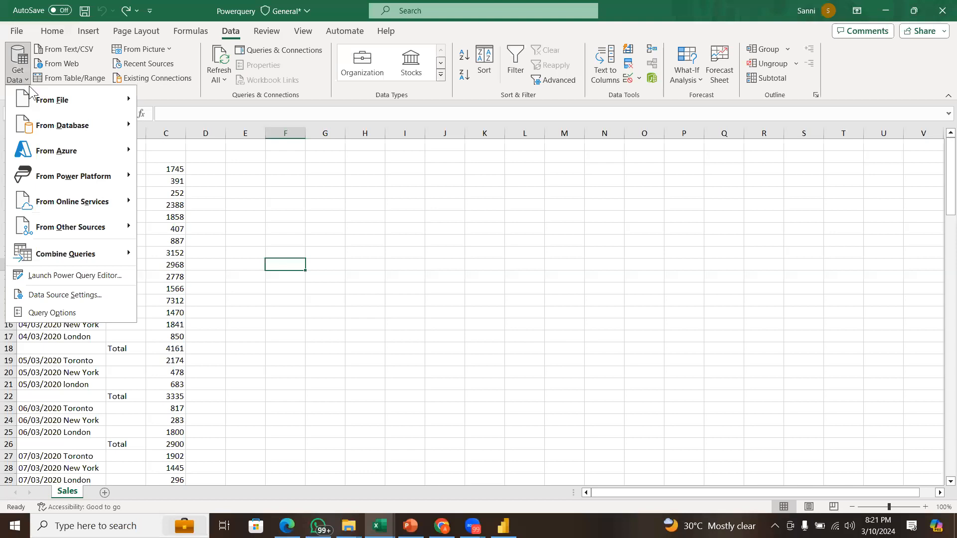
{"action": "mouse_move", "coordinate": [53, 99]}
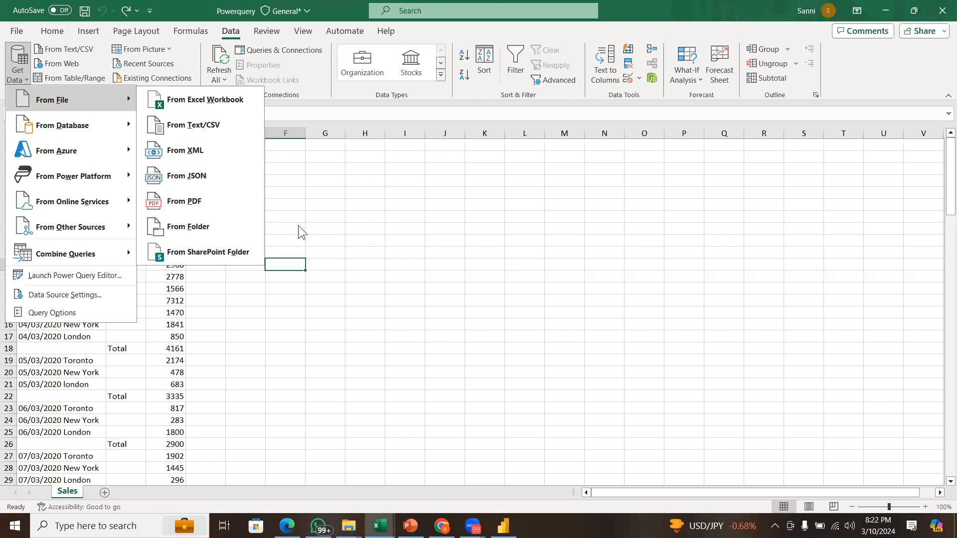
{"action": "mouse_move", "coordinate": [94, 127]}
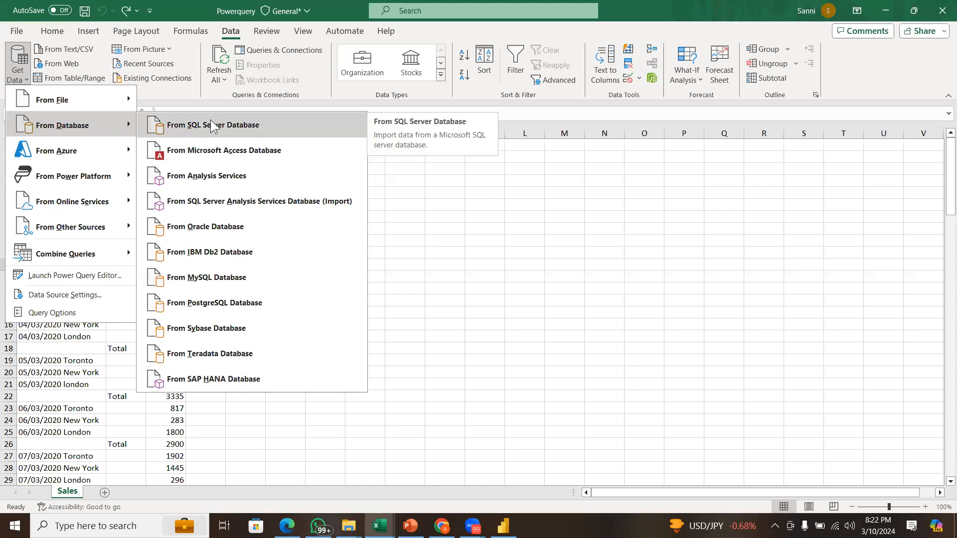
Try the MySQL database connector, open its help link in the browser, and return to the workbook with the connector dialog closed.
{"action": "left_click", "coordinate": [229, 285]}
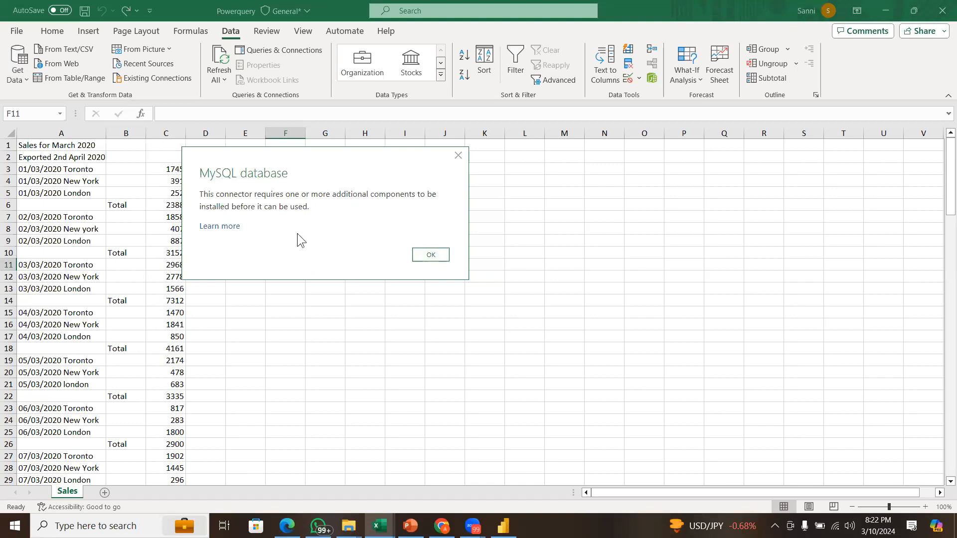
{"action": "left_click", "coordinate": [234, 229]}
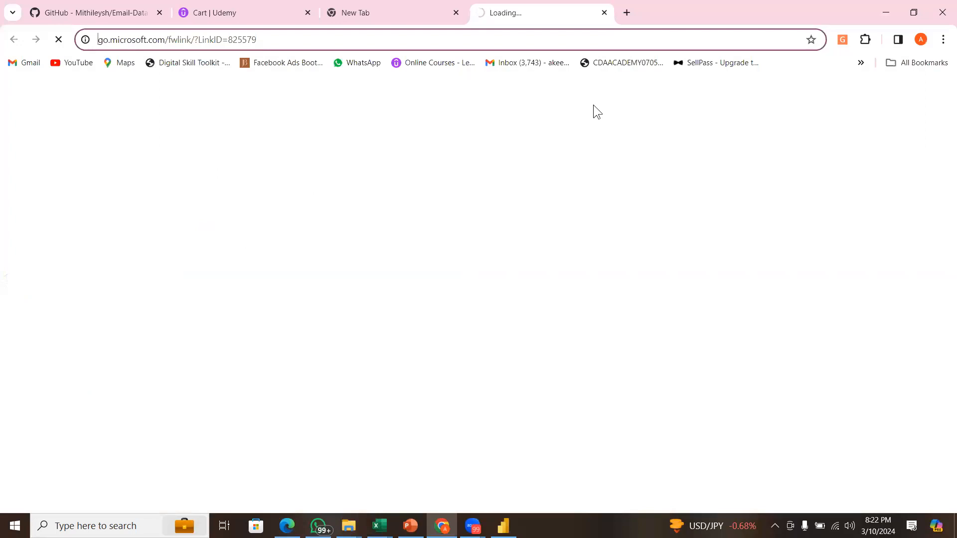
{"action": "left_click", "coordinate": [604, 13]}
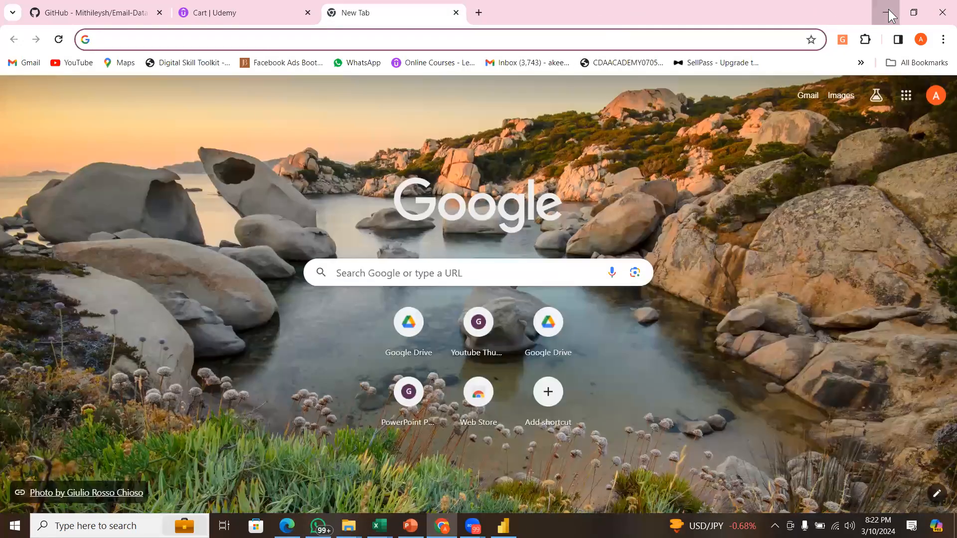
{"action": "left_click", "coordinate": [890, 14]}
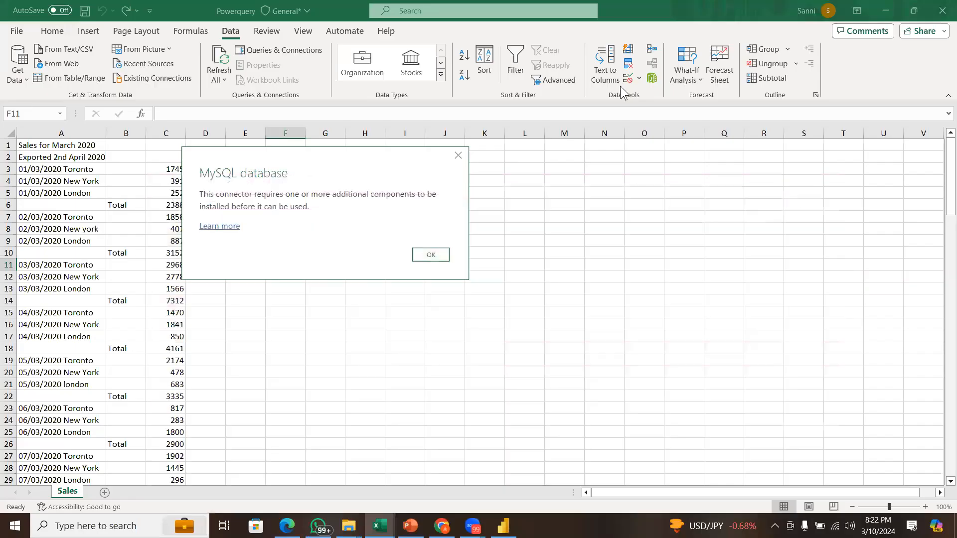
{"action": "left_click", "coordinate": [458, 155]}
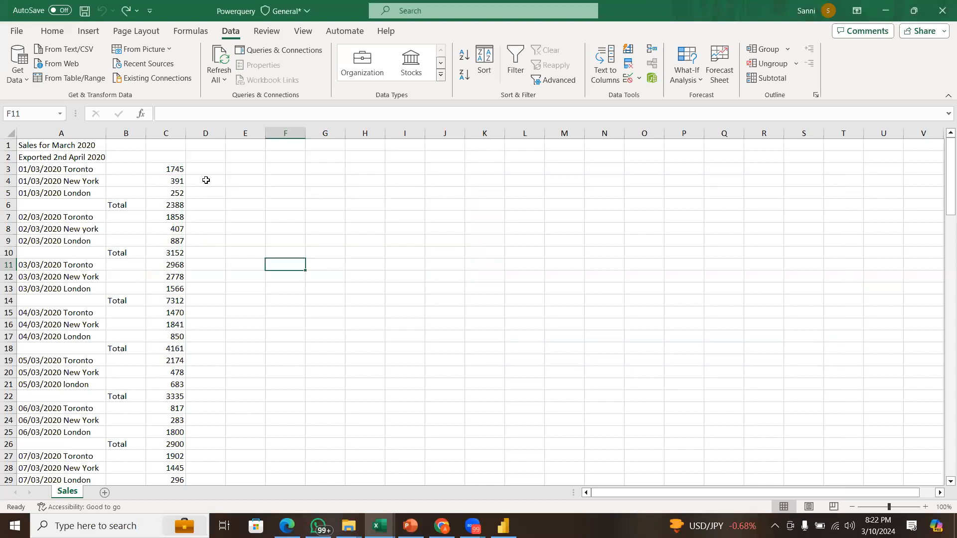
Select columns A to C and examine the Power Platform, online services and other sources offered for importing data.
{"action": "left_click", "coordinate": [75, 133]}
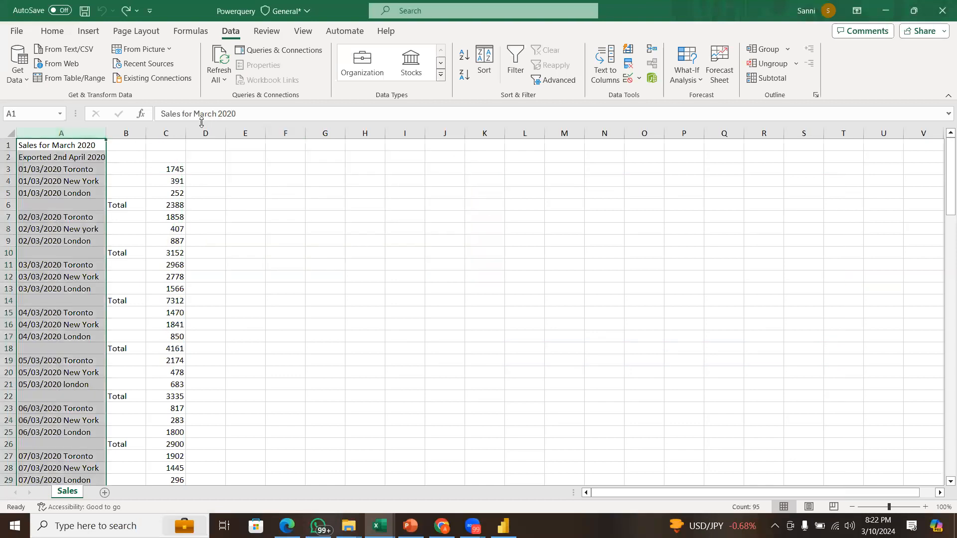
{"action": "left_click", "coordinate": [172, 133], "text": "shift"}
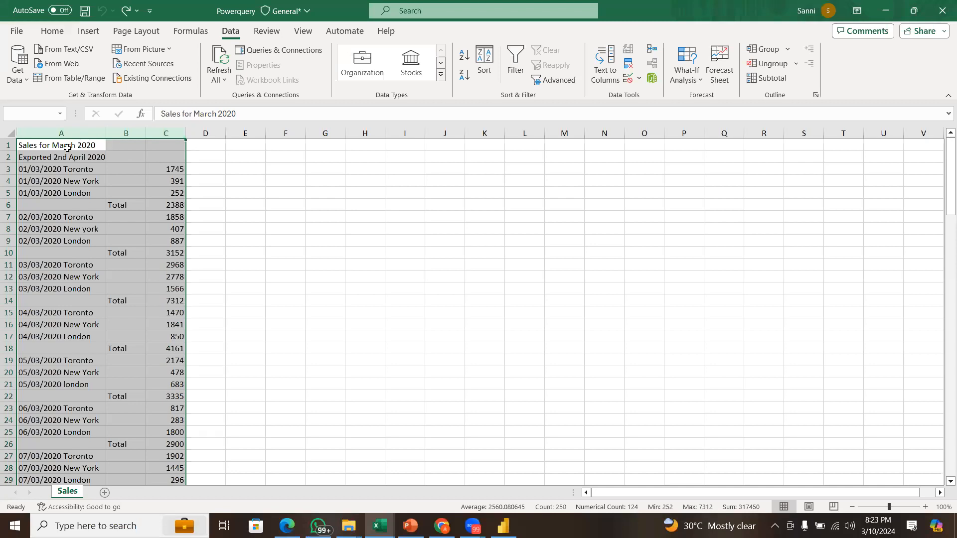
{"action": "left_click", "coordinate": [22, 79]}
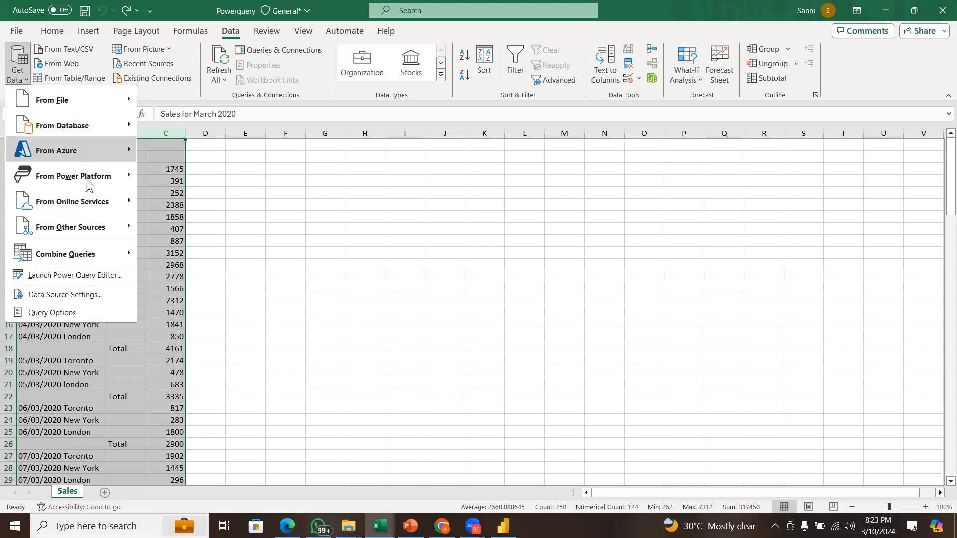
{"action": "mouse_move", "coordinate": [87, 172]}
{"action": "mouse_move", "coordinate": [93, 155]}
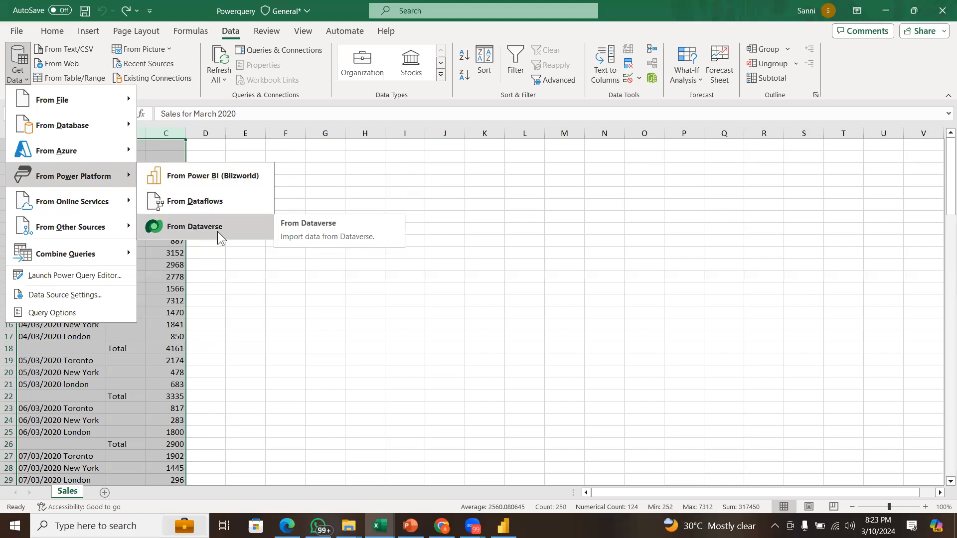
{"action": "mouse_move", "coordinate": [124, 199]}
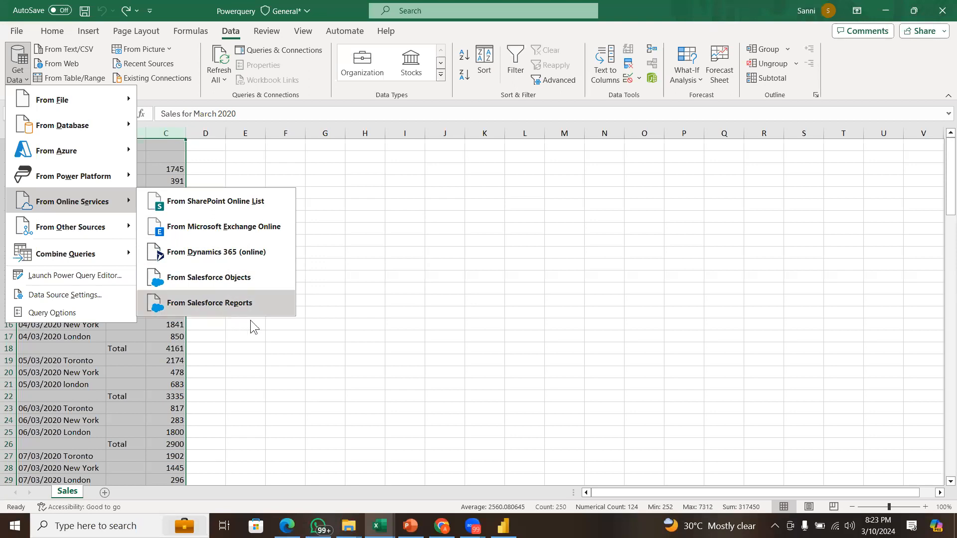
{"action": "mouse_move", "coordinate": [128, 227]}
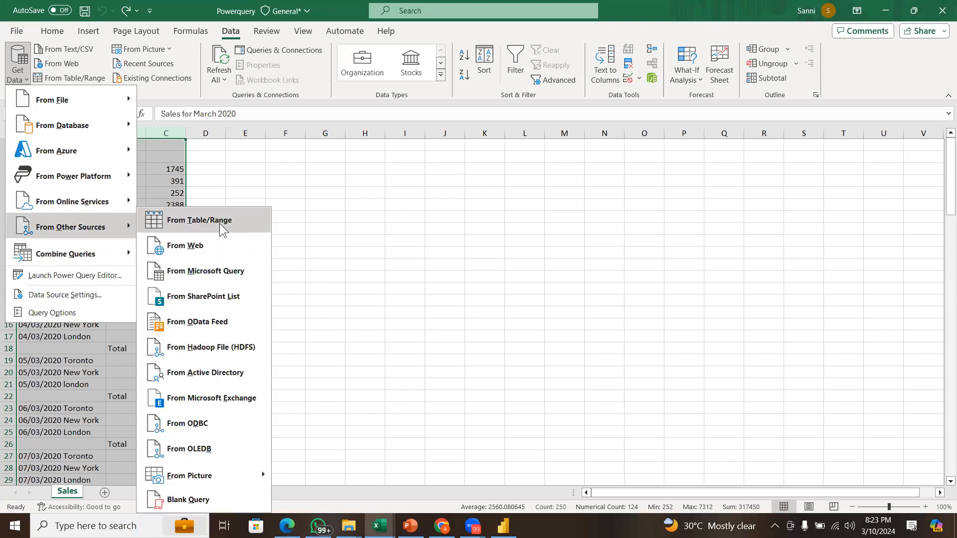
{"action": "left_click", "coordinate": [82, 366]}
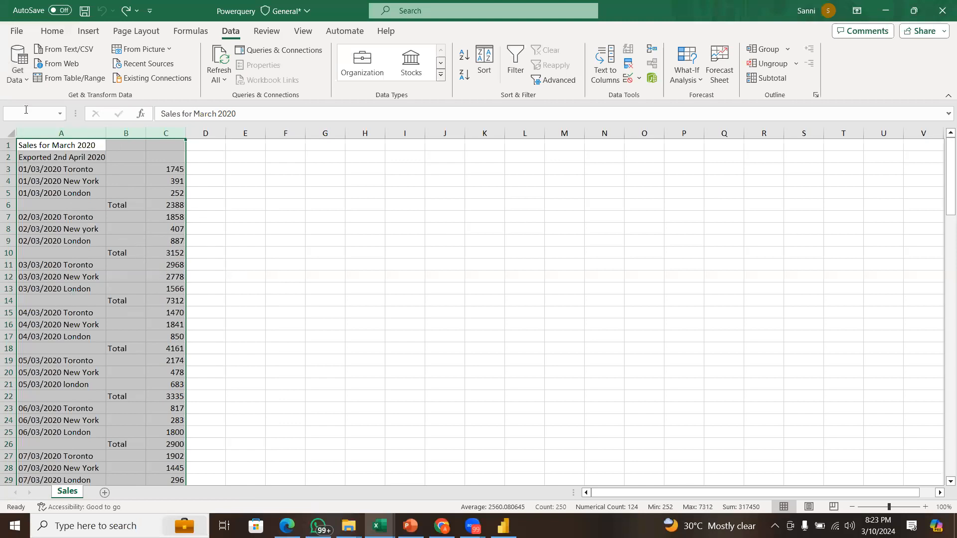
Read the description of the Table/Range source for creating a query from data in this workbook.
{"action": "left_click", "coordinate": [25, 78]}
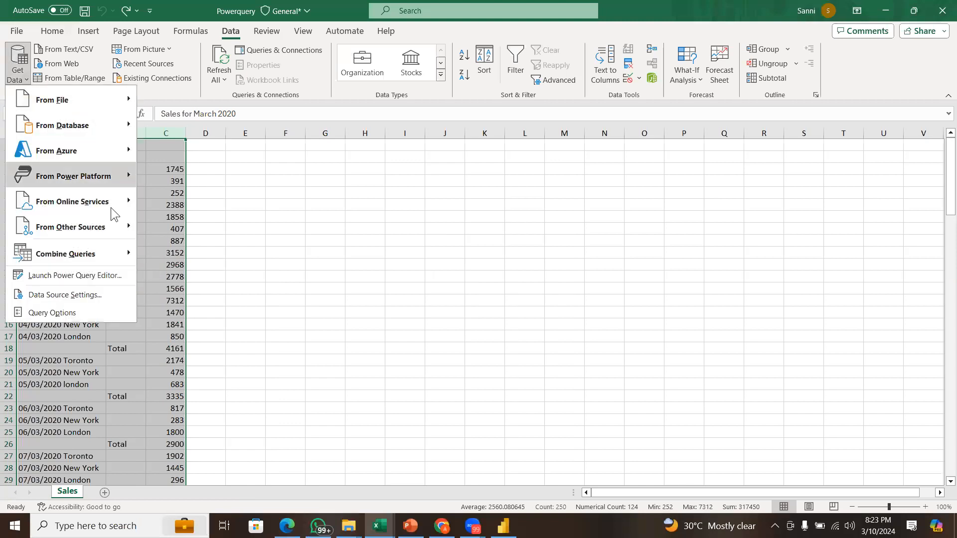
{"action": "mouse_move", "coordinate": [127, 227]}
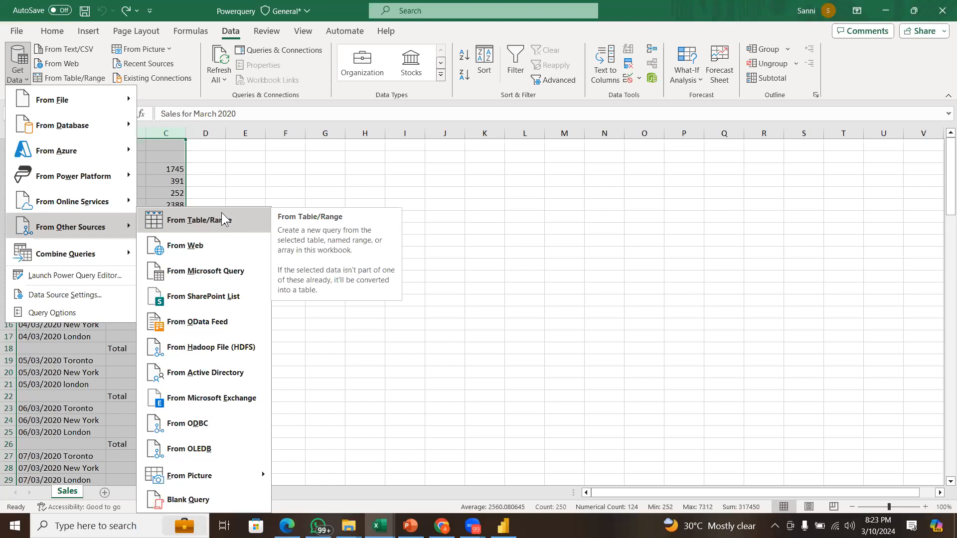
{"action": "left_click", "coordinate": [240, 190]}
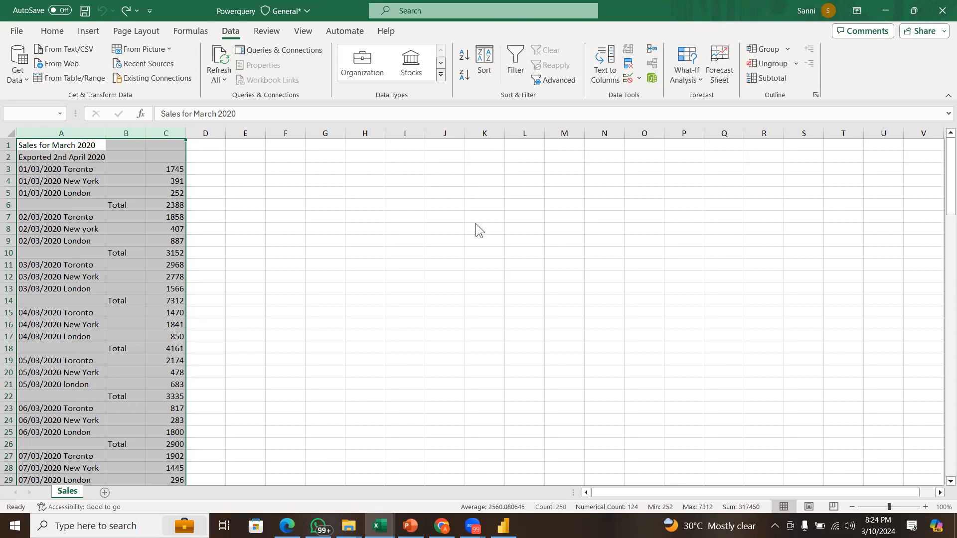
{"action": "left_click", "coordinate": [593, 275]}
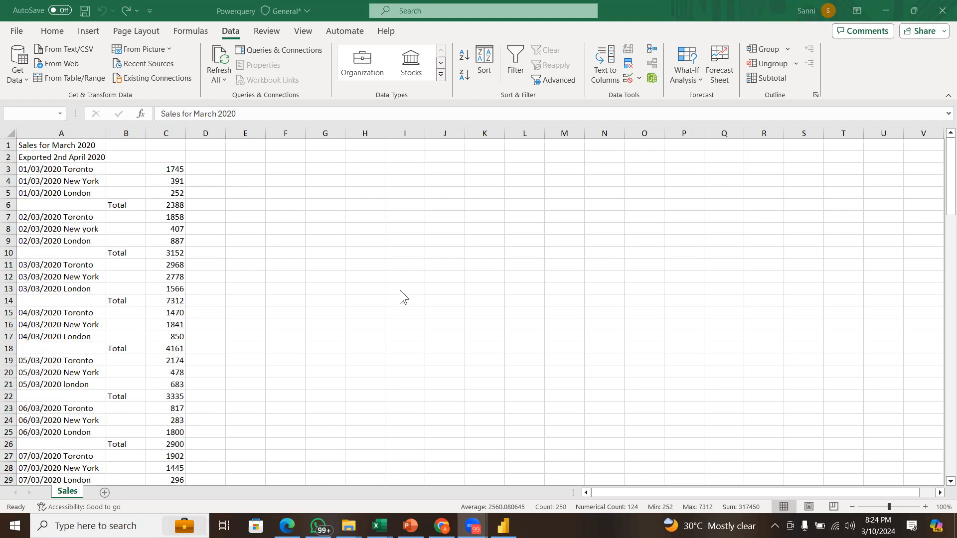
{"action": "left_click", "coordinate": [377, 287]}
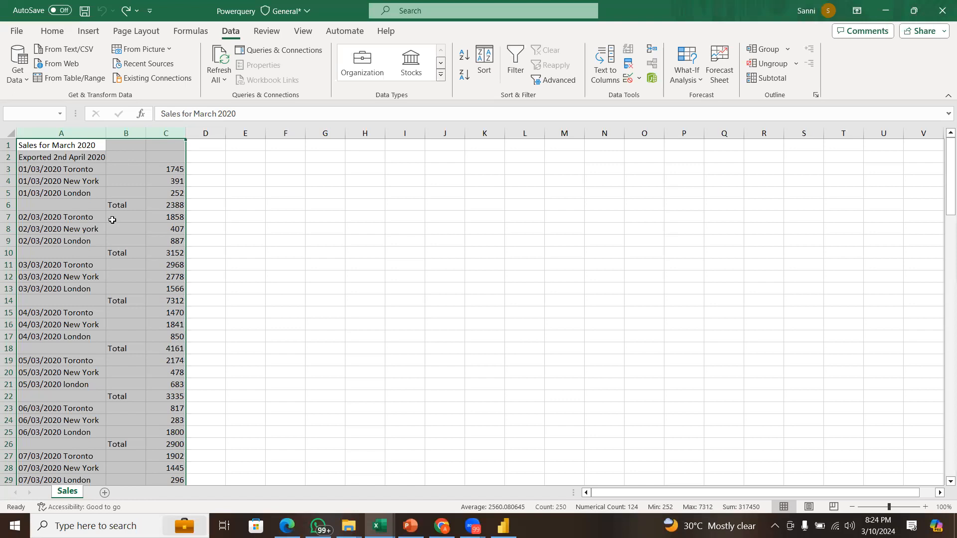
Review the file import sources again and look at the From Web import dialog, cancelling it without entering a URL.
{"action": "left_click", "coordinate": [23, 80]}
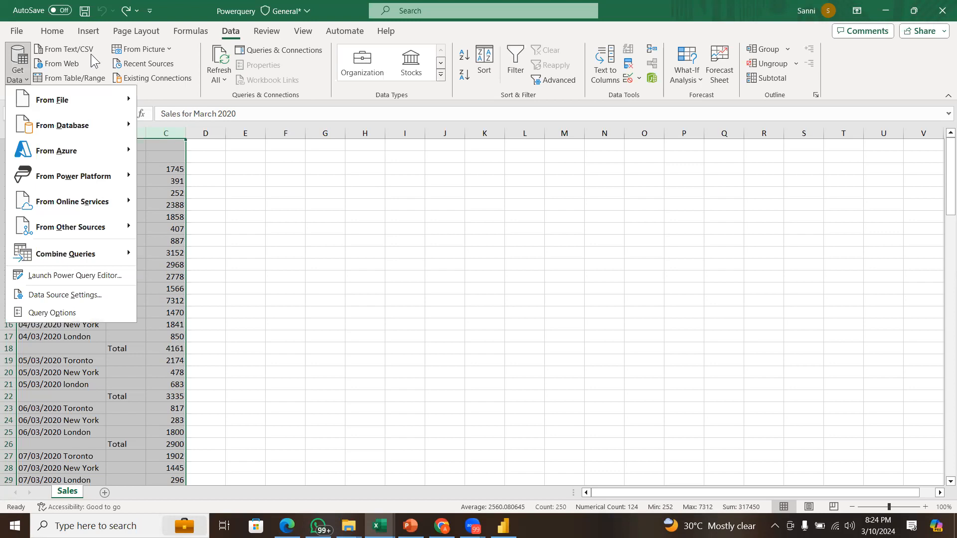
{"action": "mouse_move", "coordinate": [88, 95]}
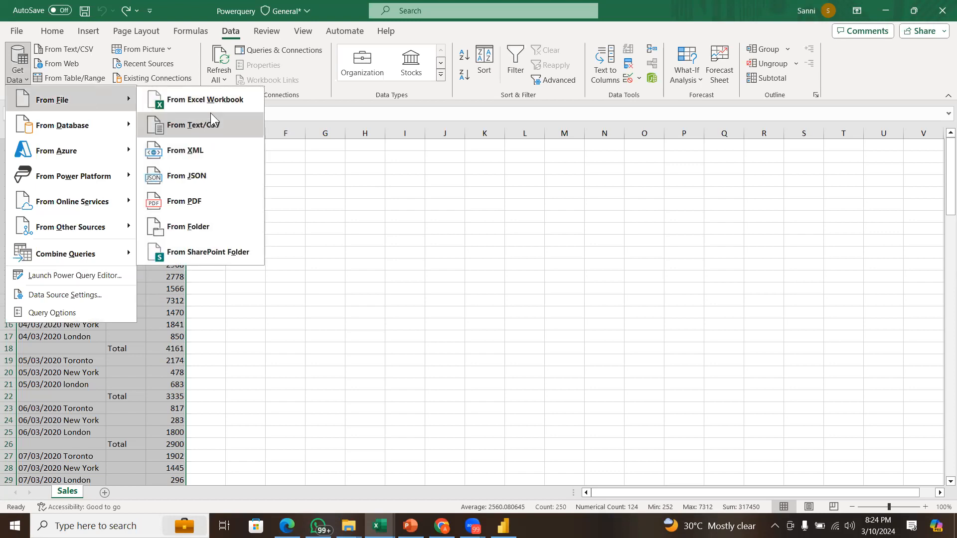
{"action": "left_click", "coordinate": [372, 169]}
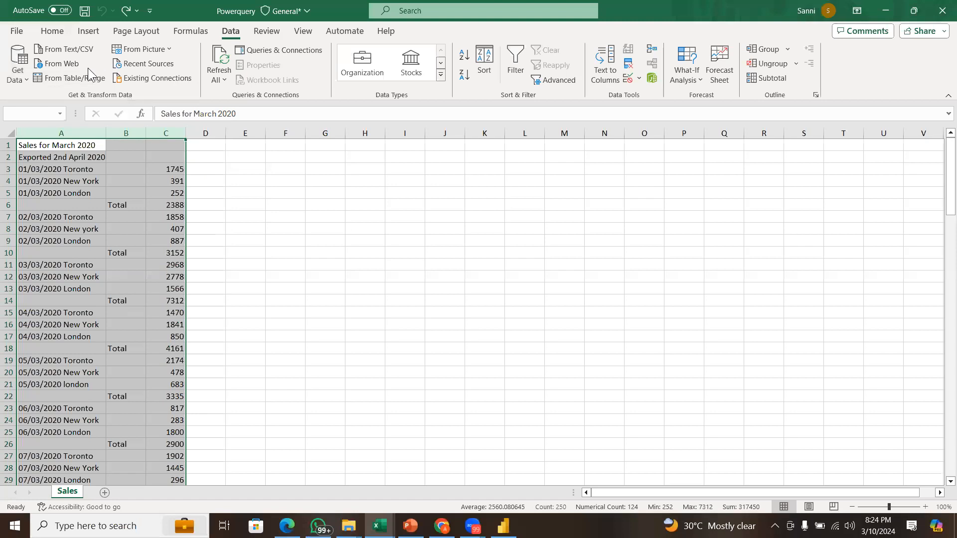
{"action": "left_click", "coordinate": [62, 63]}
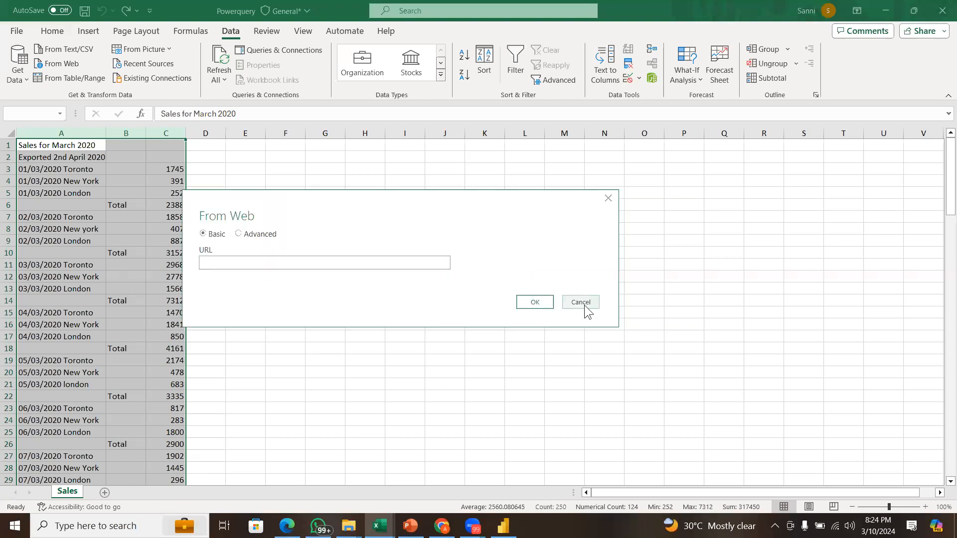
{"action": "left_click", "coordinate": [581, 302]}
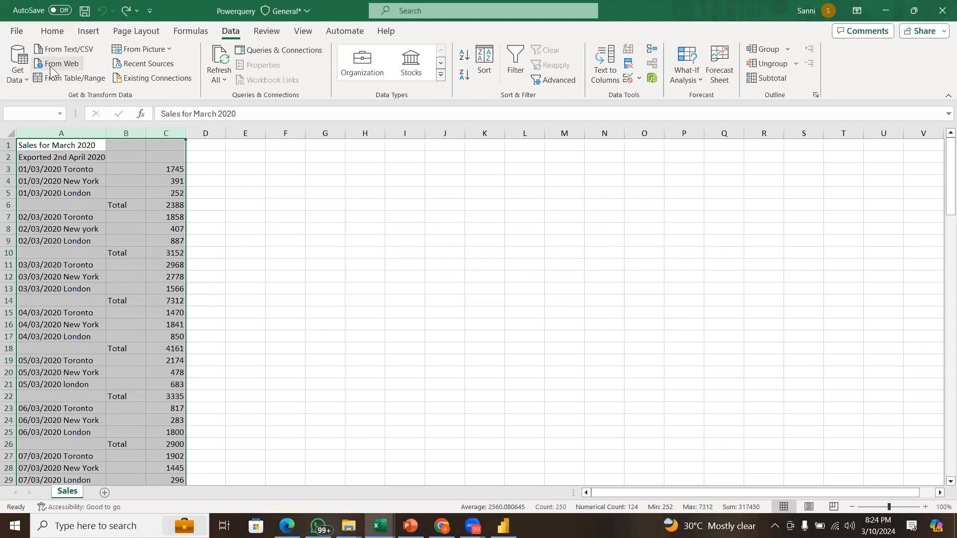
Select the sales data in columns A to C as the source for a Table/Range query.
{"action": "left_click", "coordinate": [123, 263]}
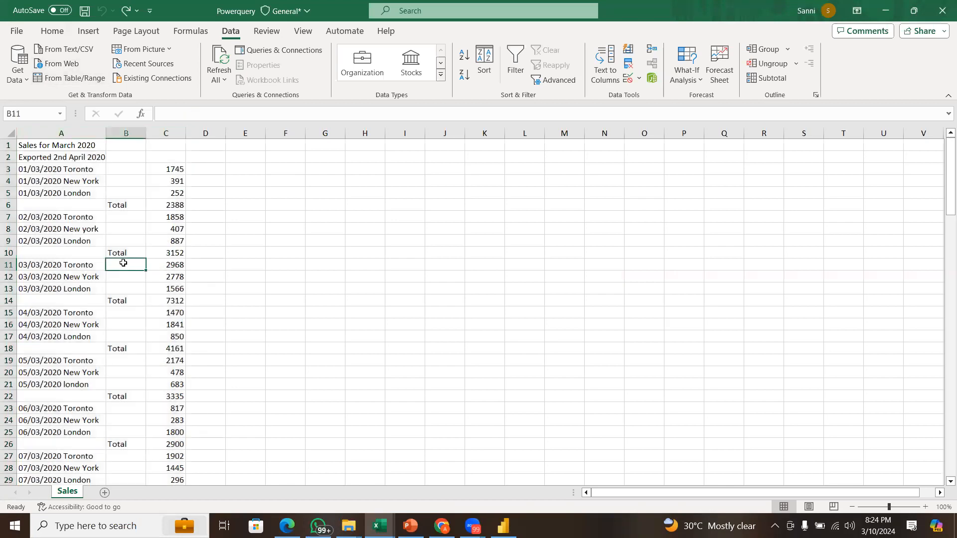
{"action": "left_click", "coordinate": [65, 134]}
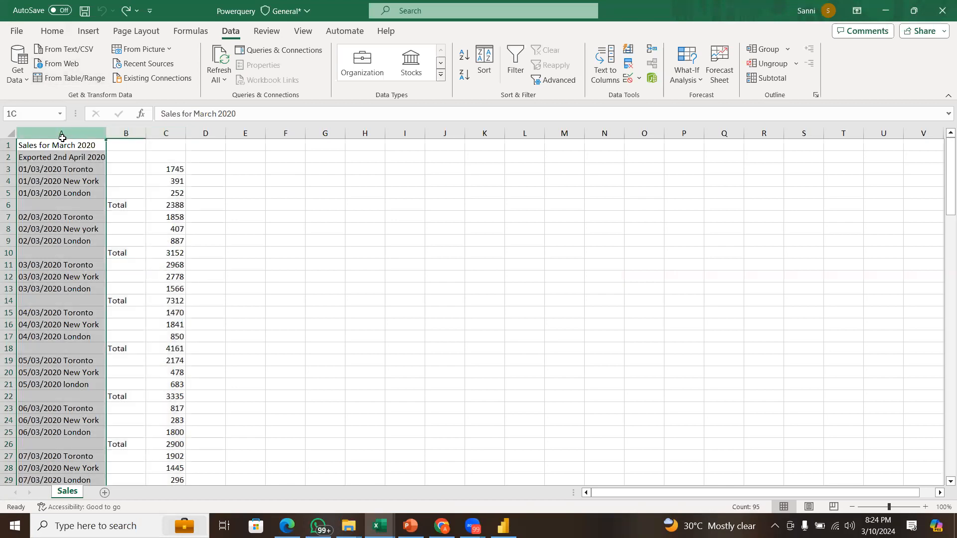
{"action": "left_click", "coordinate": [164, 131], "text": "shift"}
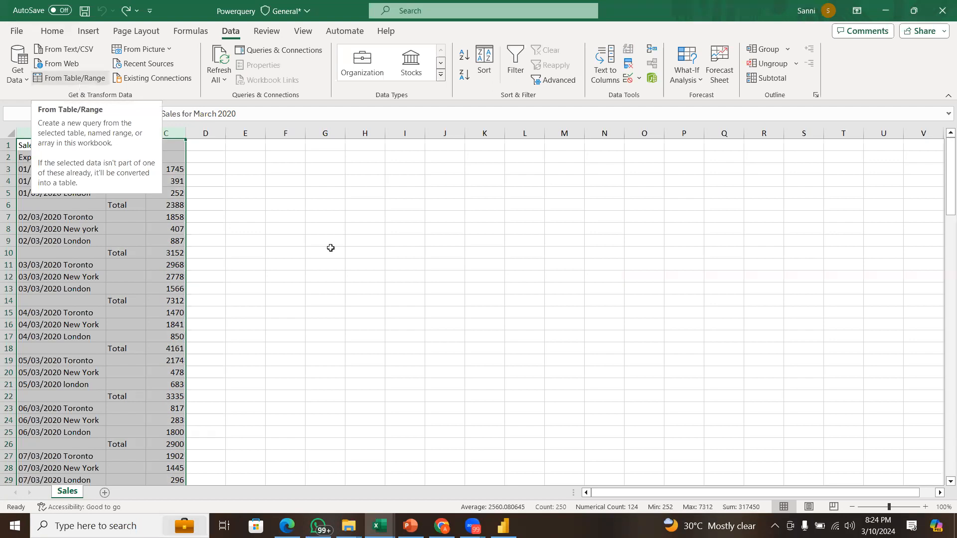
{"action": "left_click", "coordinate": [282, 253]}
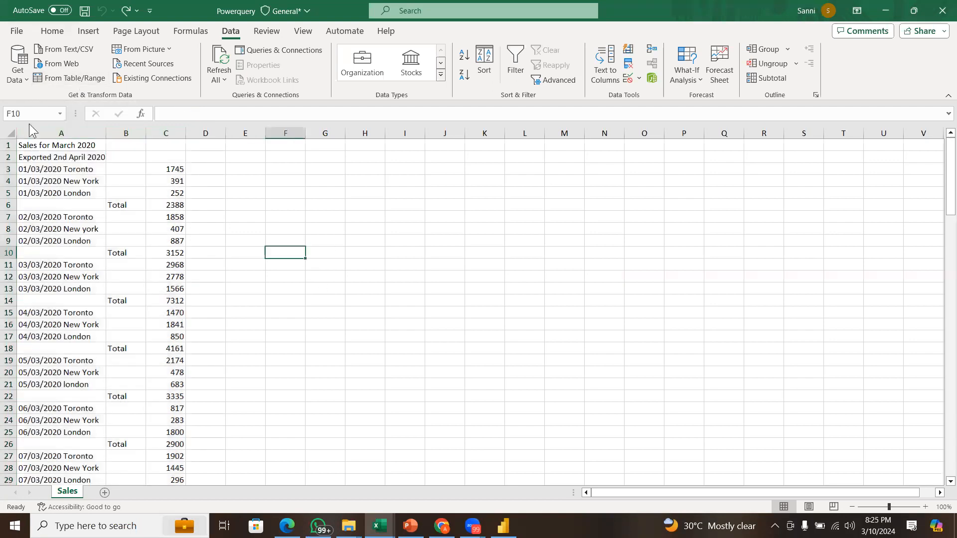
{"action": "left_click", "coordinate": [18, 64]}
{"action": "mouse_move", "coordinate": [97, 103]}
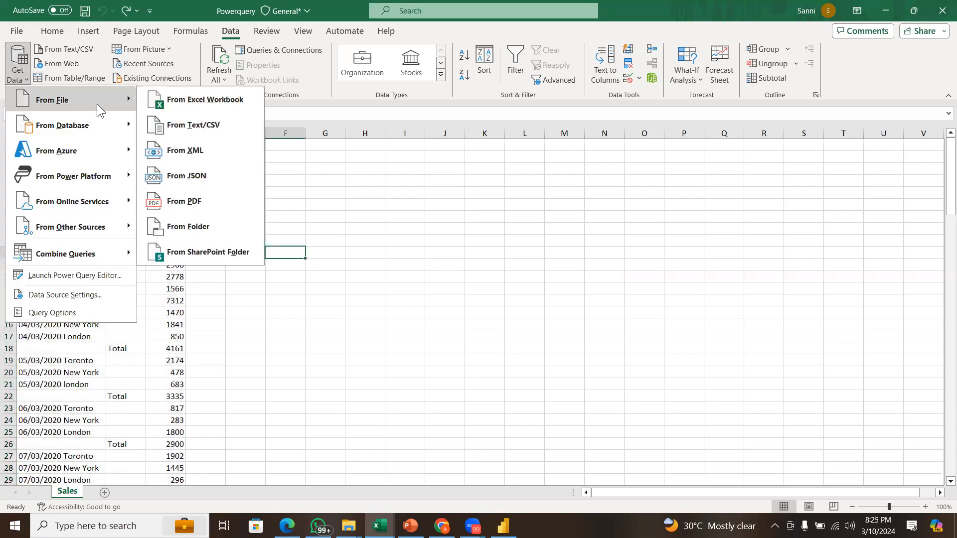
{"action": "left_click", "coordinate": [145, 322]}
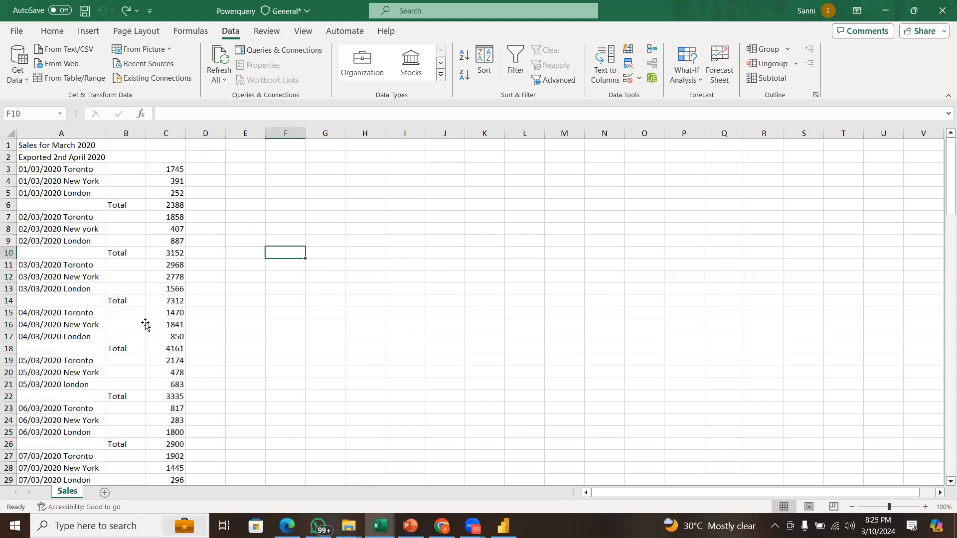
{"action": "left_click", "coordinate": [144, 324]}
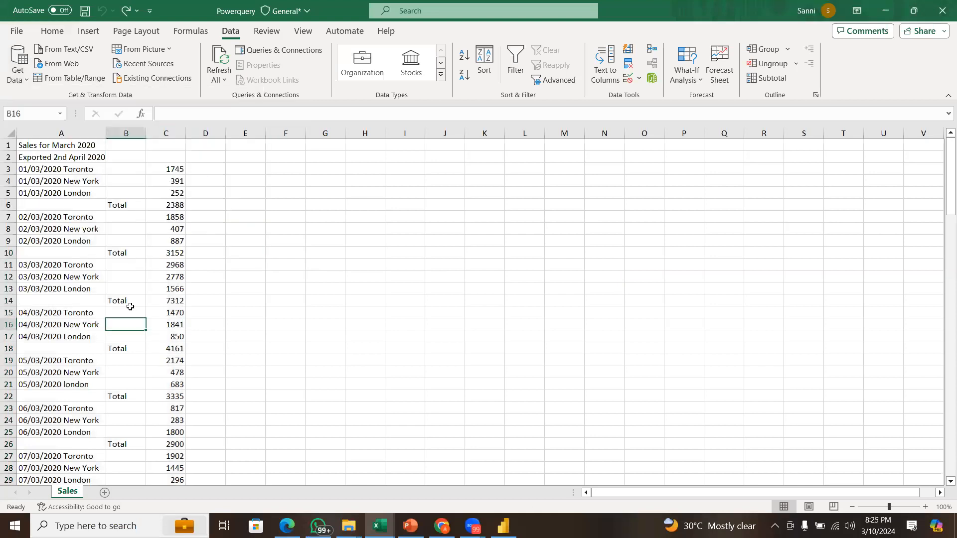
Try importing the Powerquery workbook from the Practical folder on the Desktop, closing the Navigator without selecting a sheet.
{"action": "left_click", "coordinate": [17, 80]}
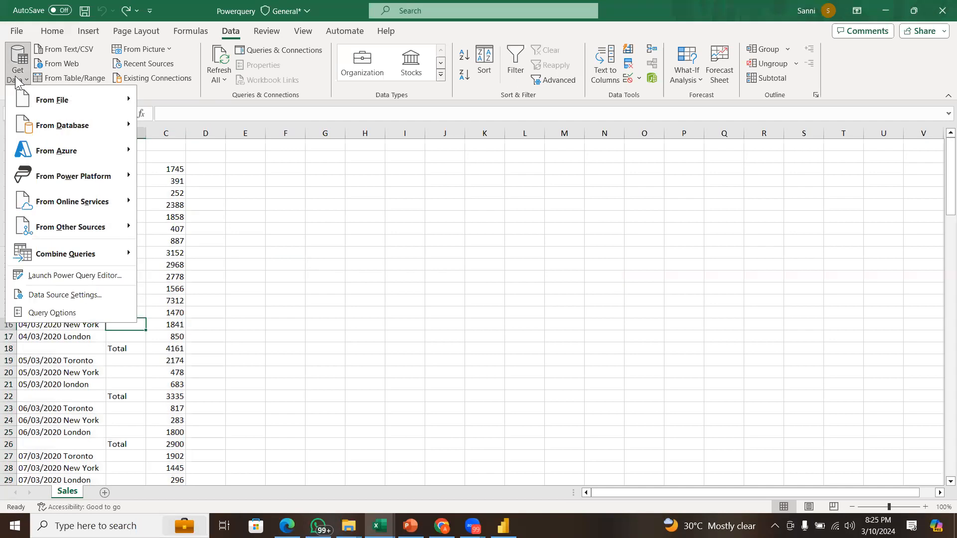
{"action": "mouse_move", "coordinate": [52, 105]}
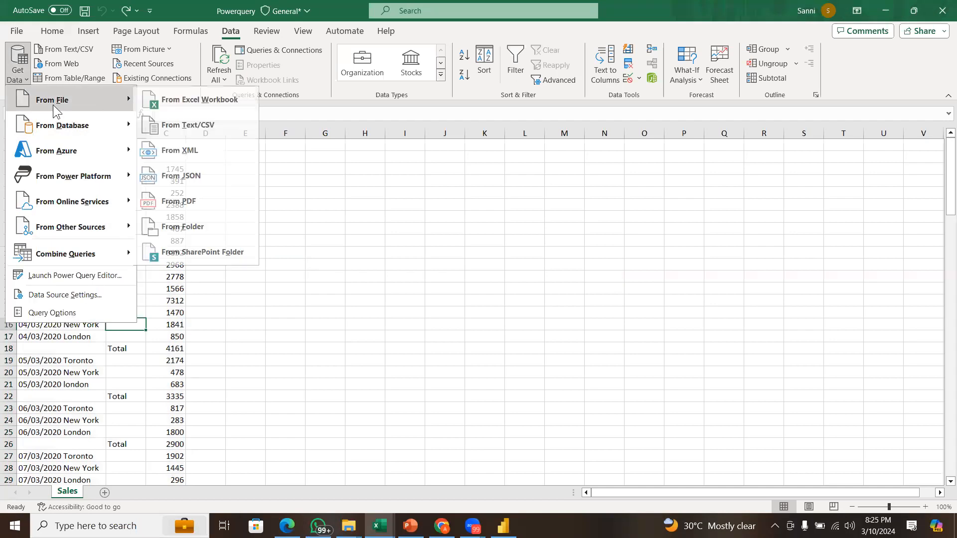
{"action": "left_click", "coordinate": [226, 99]}
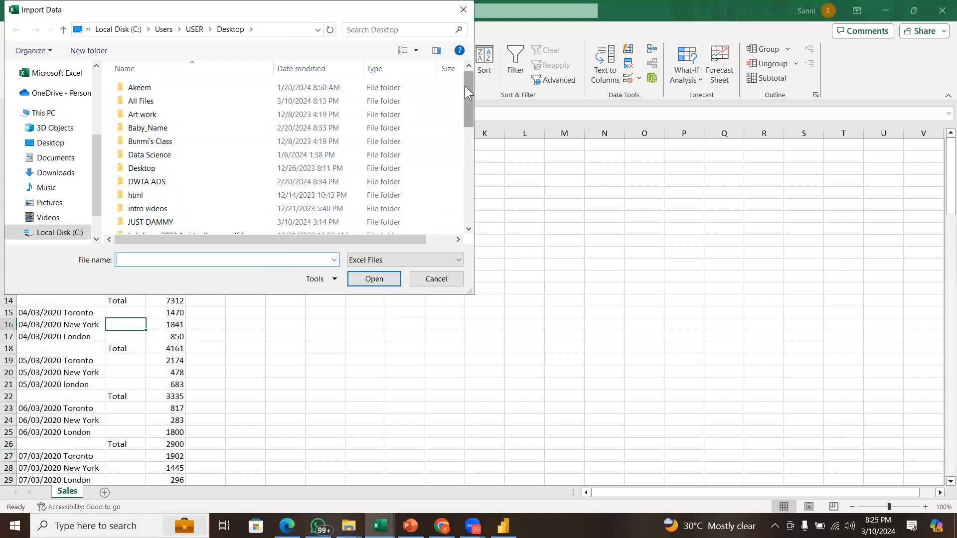
{"action": "left_click_drag", "start_coordinate": [464, 90], "coordinate": [453, 148]}
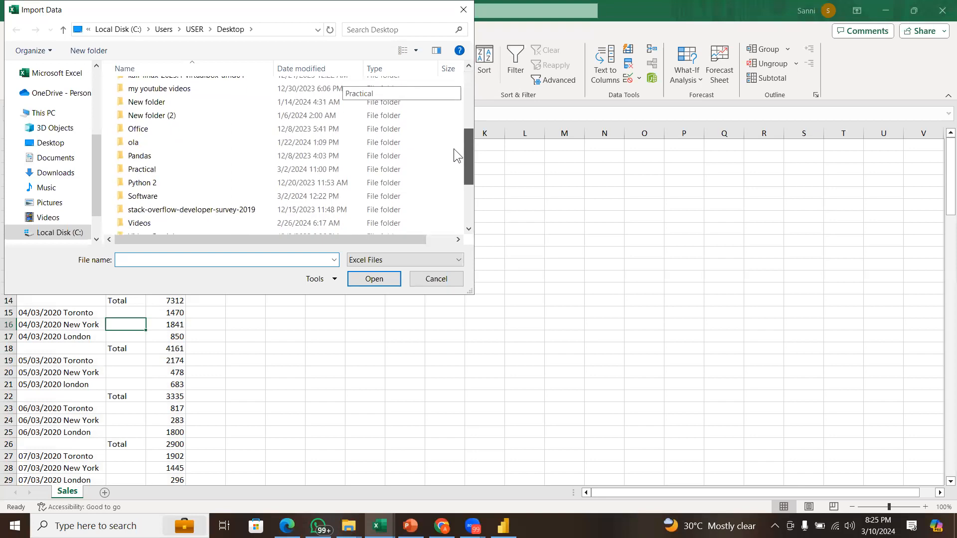
{"action": "double_click", "coordinate": [230, 152]}
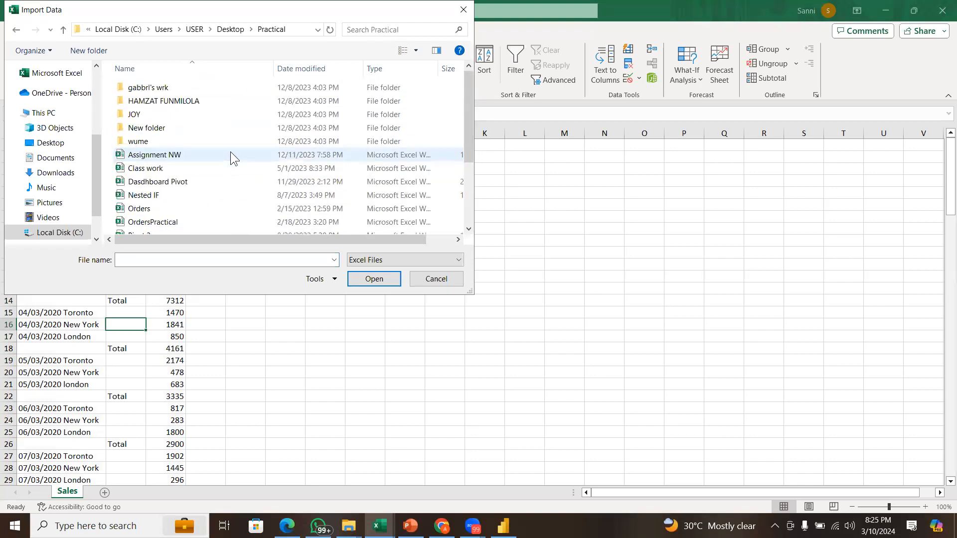
{"action": "left_click_drag", "start_coordinate": [472, 125], "coordinate": [480, 208]}
{"action": "left_click", "coordinate": [191, 176]}
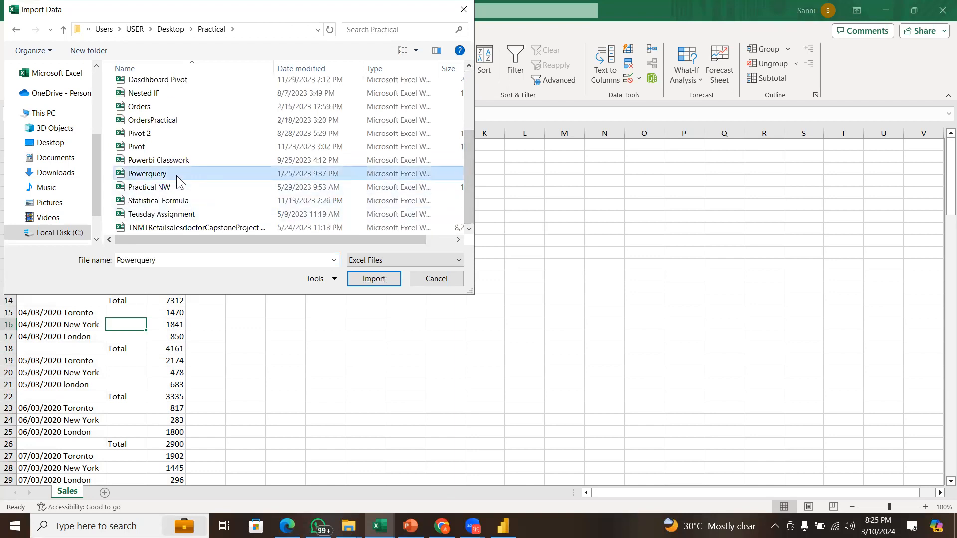
{"action": "left_click", "coordinate": [362, 277]}
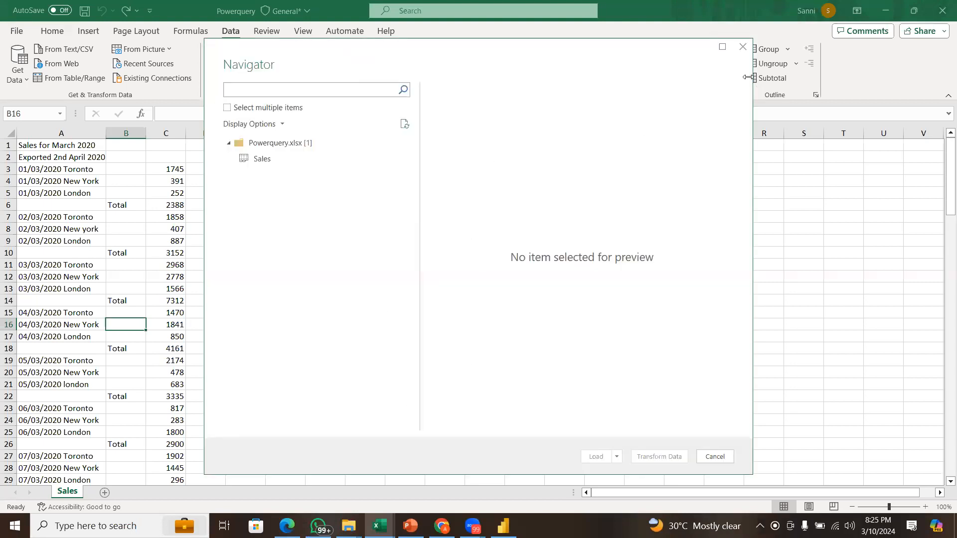
{"action": "left_click", "coordinate": [743, 47]}
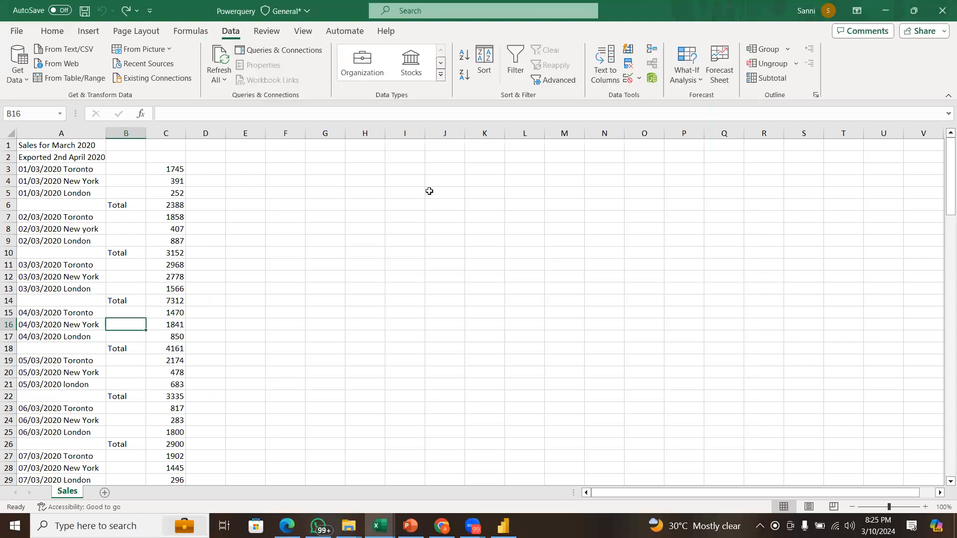
{"action": "left_click", "coordinate": [62, 132]}
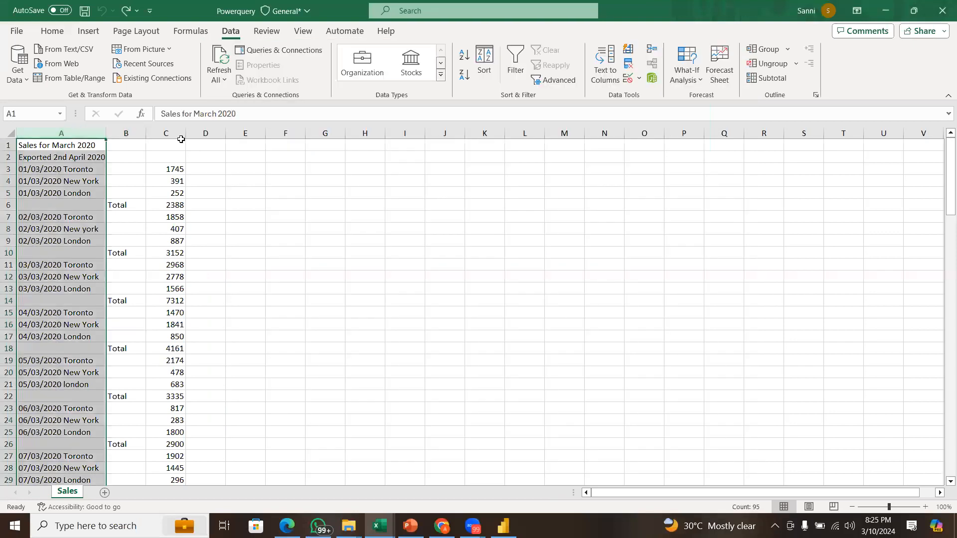
{"action": "left_click", "coordinate": [177, 133], "text": "shift"}
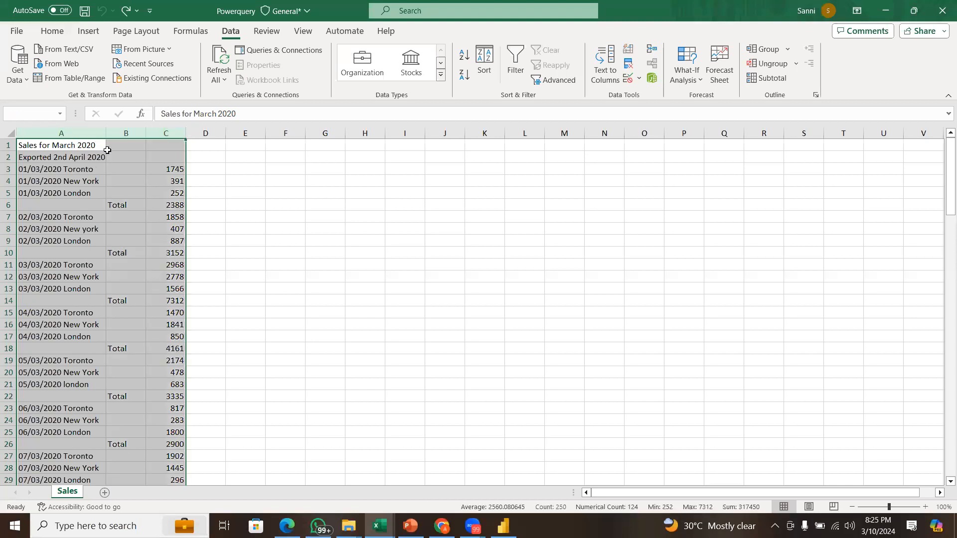
{"action": "left_click", "coordinate": [73, 143]}
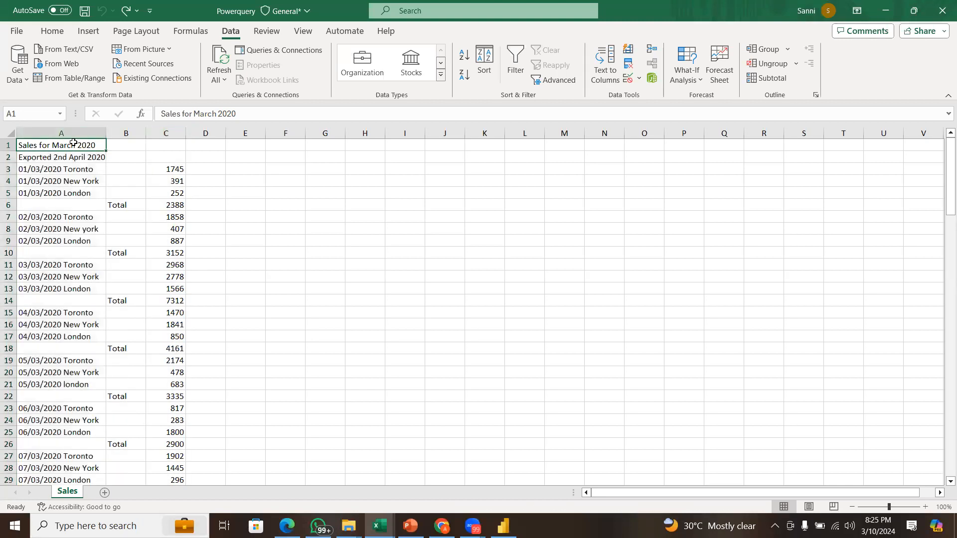
{"action": "key", "text": "shift+Down"}
{"action": "key", "text": "shift+Down"}
{"action": "key", "text": "shift+Down"}
{"action": "key", "text": "shift+Down"}
{"action": "key", "text": "shift+Down"}
{"action": "key", "text": "shift+Down"}
{"action": "key", "text": "shift+Down"}
{"action": "key", "text": "shift+Down"}
{"action": "key", "text": "shift+Down"}
{"action": "key", "text": "shift+Down"}
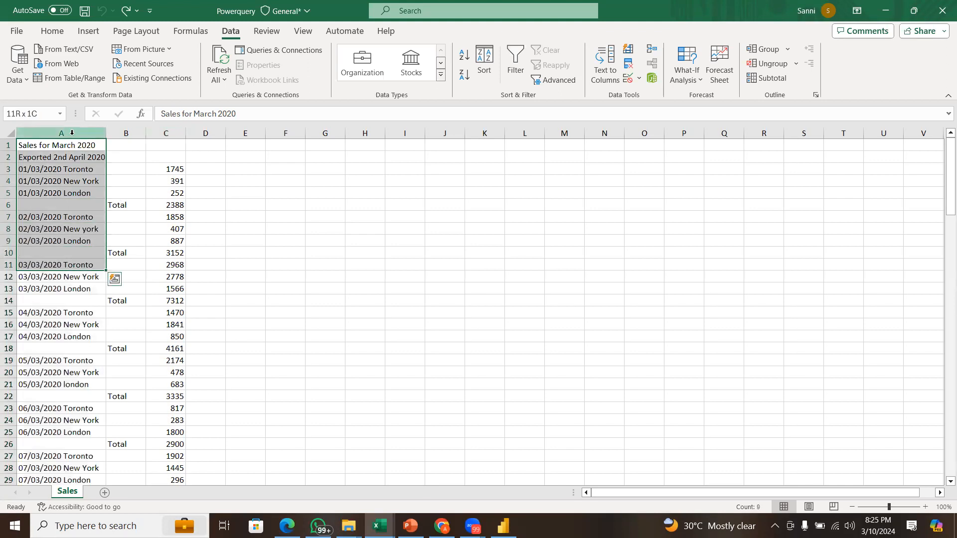
Try to create a table query from columns A to C of the sales data, cancelling the Create Table dialog.
{"action": "left_click", "coordinate": [72, 132]}
{"action": "left_click", "coordinate": [171, 132], "text": "shift"}
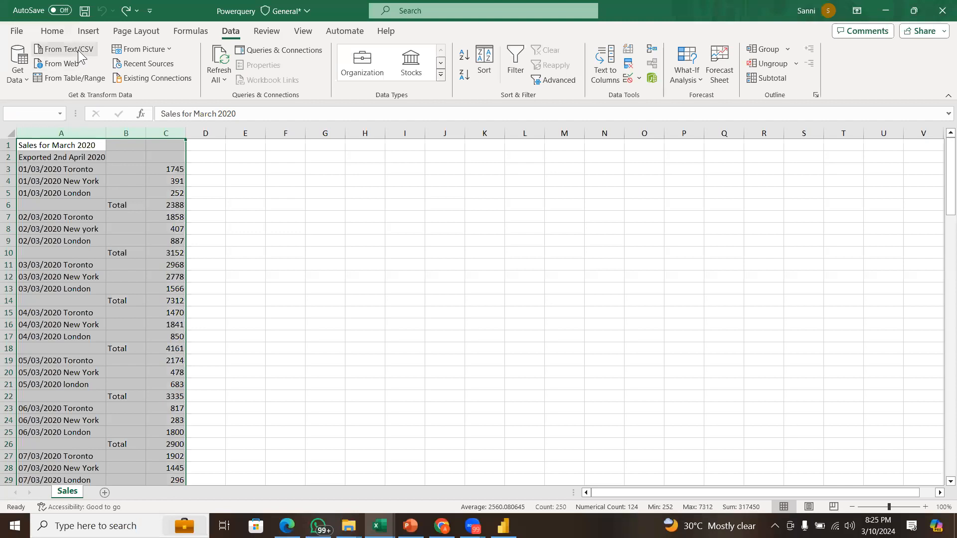
{"action": "left_click", "coordinate": [63, 80]}
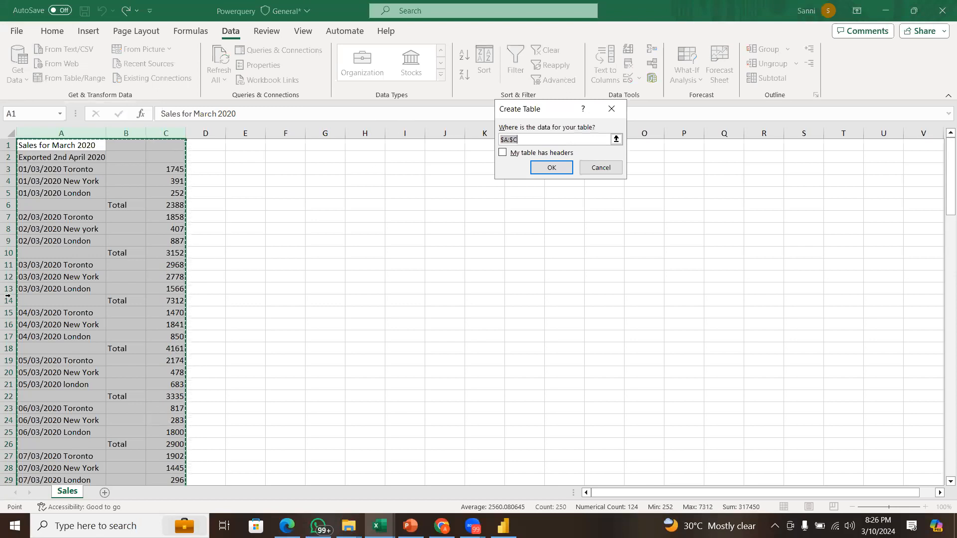
{"action": "left_click_drag", "start_coordinate": [119, 181], "coordinate": [182, 168]}
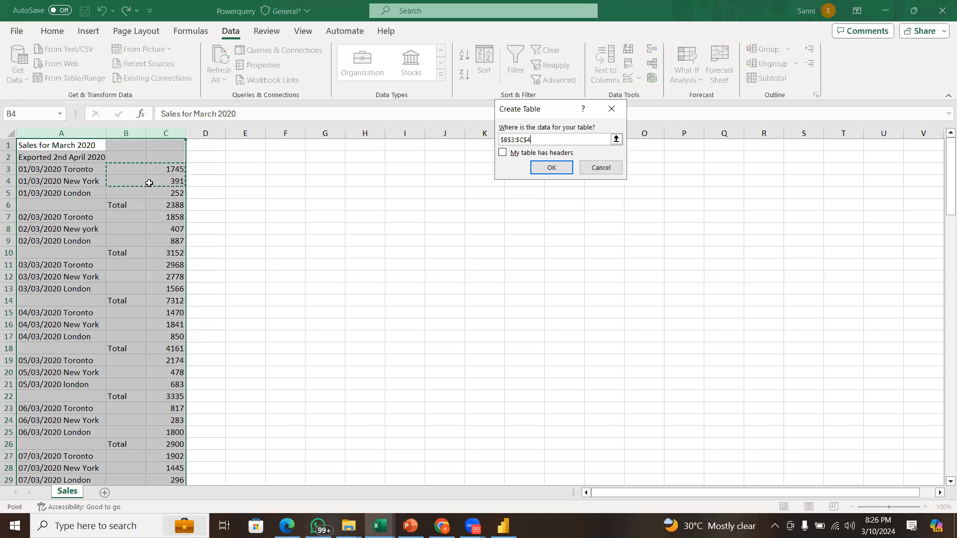
{"action": "left_click", "coordinate": [600, 168]}
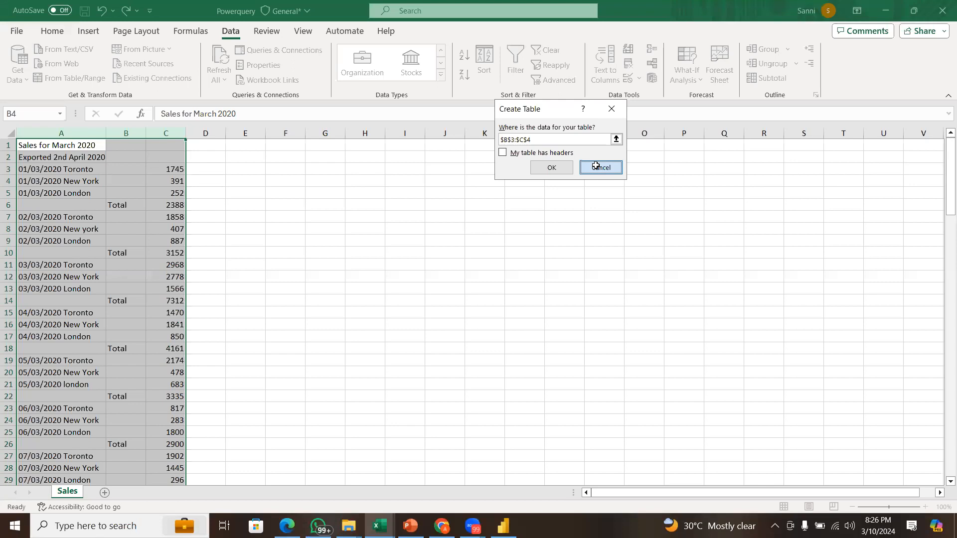
{"action": "left_click", "coordinate": [80, 80]}
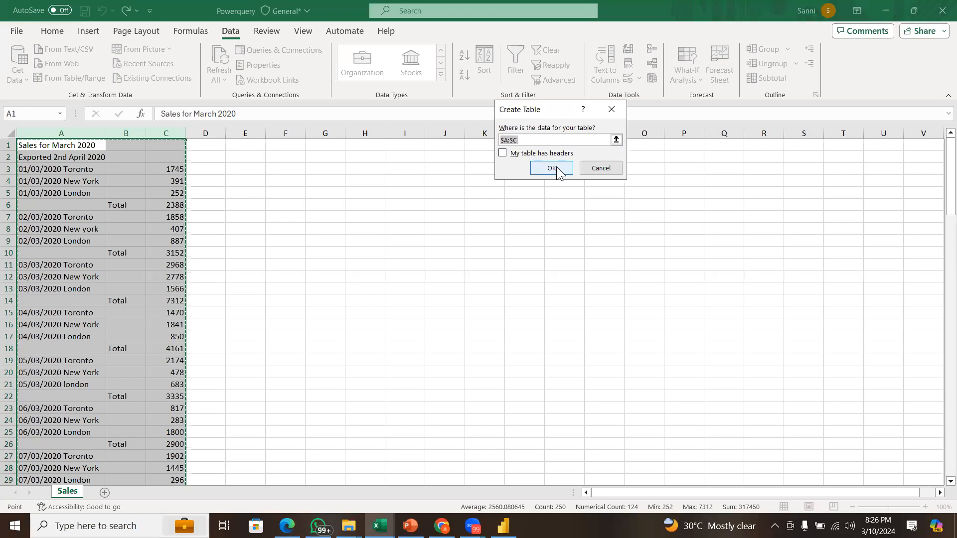
{"action": "left_click", "coordinate": [598, 170]}
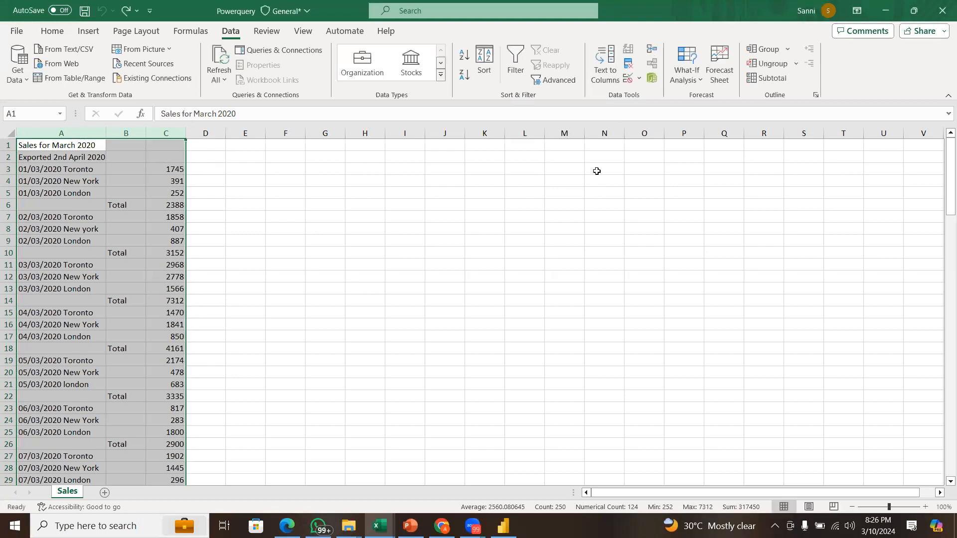
Create a new blank workbook and start importing the Powerquery Excel workbook from the Practical folder into it.
{"action": "left_click", "coordinate": [449, 244]}
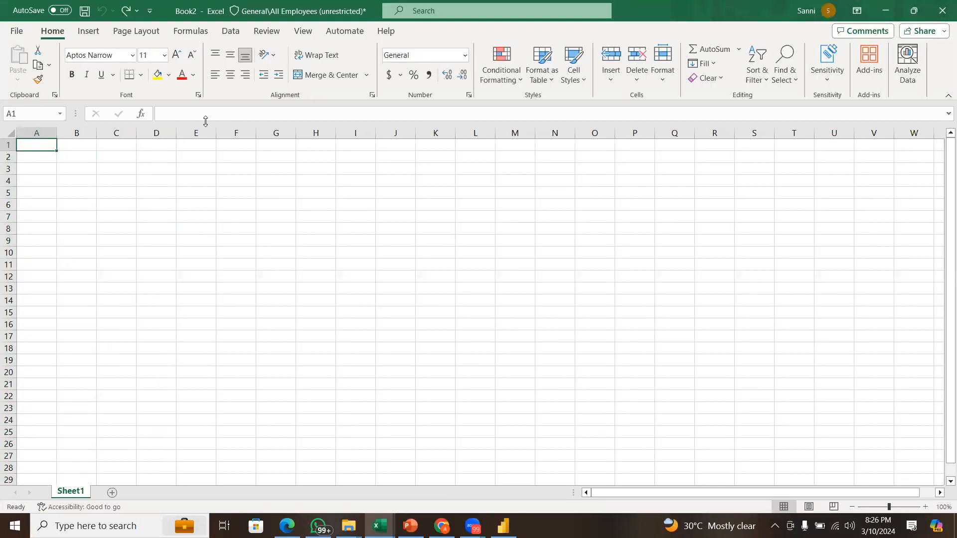
{"action": "left_click", "coordinate": [229, 31]}
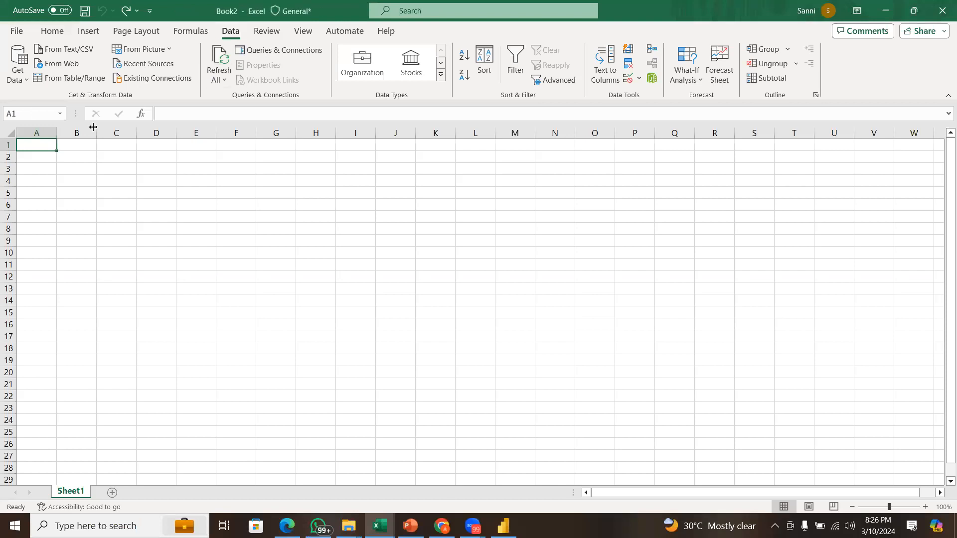
{"action": "left_click", "coordinate": [20, 75]}
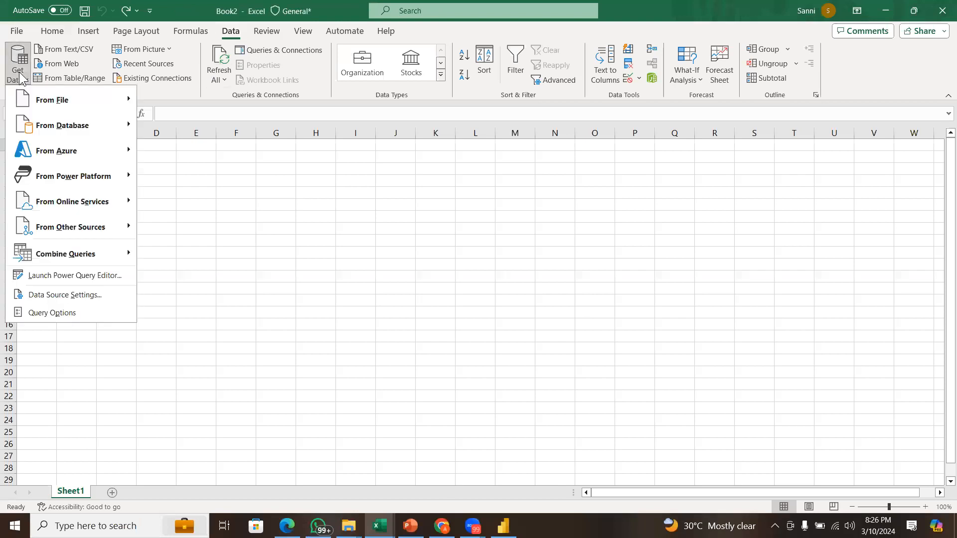
{"action": "mouse_move", "coordinate": [54, 104]}
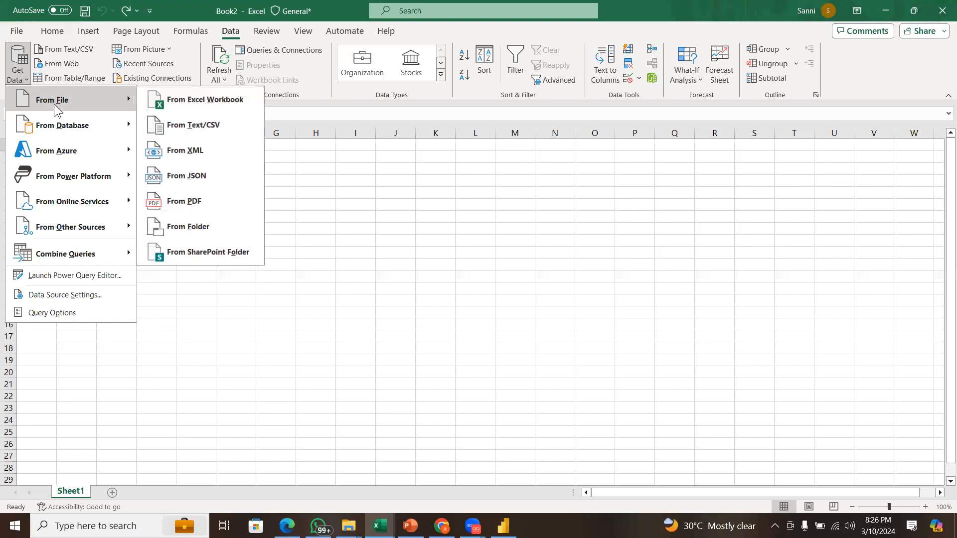
{"action": "left_click", "coordinate": [203, 111]}
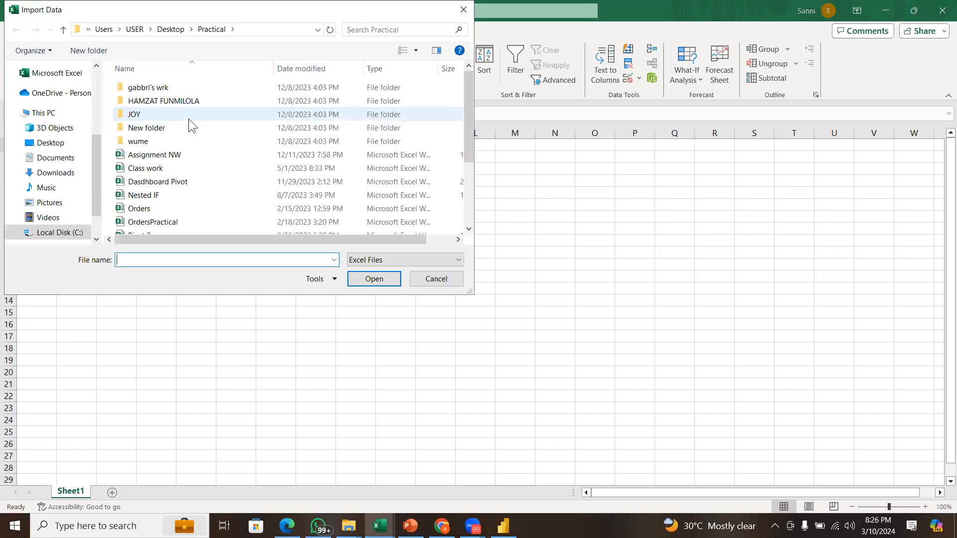
{"action": "left_click_drag", "start_coordinate": [470, 147], "coordinate": [478, 226]}
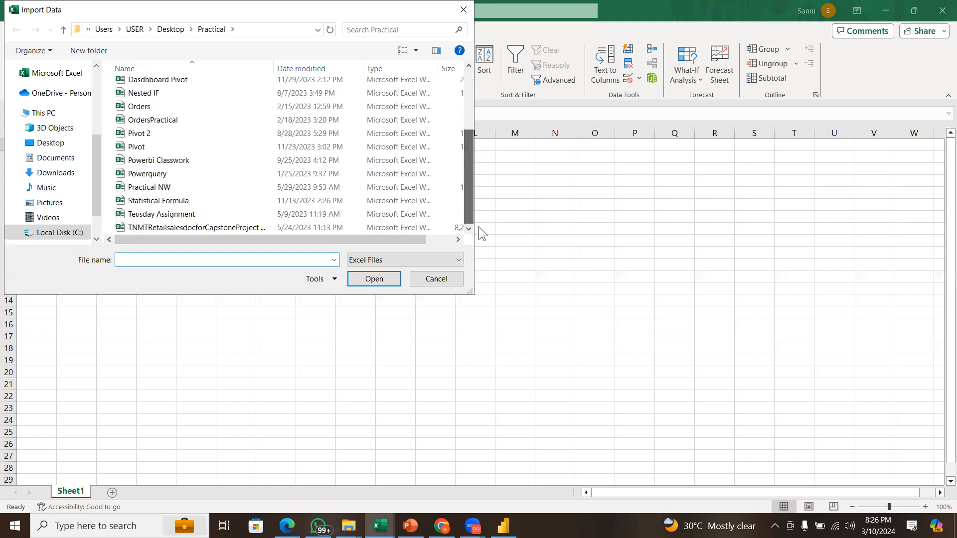
{"action": "left_click", "coordinate": [218, 169]}
{"action": "left_click", "coordinate": [373, 279]}
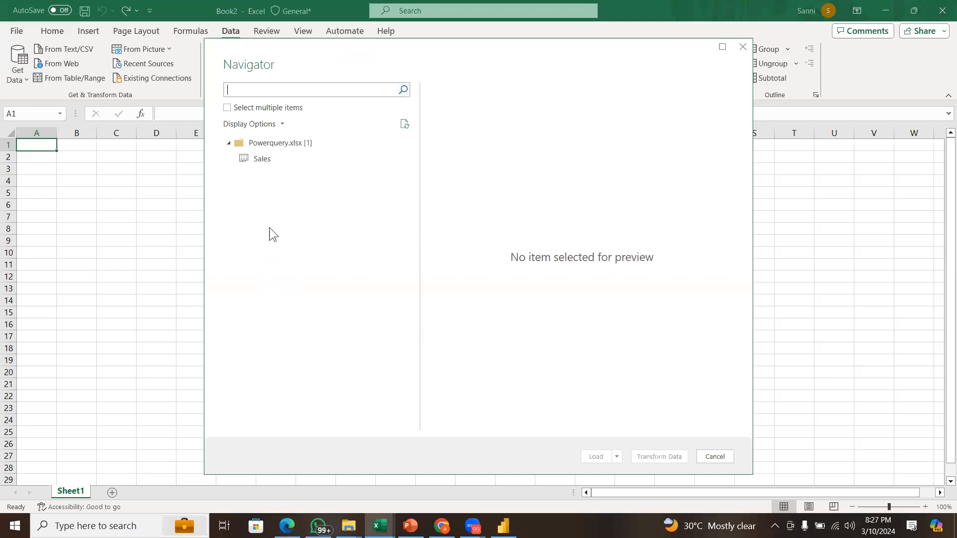
Choose the Sales sheet without multiple selection, open it for transforming in Power Query Editor, and dismiss the preview age notice.
{"action": "left_click", "coordinate": [252, 109]}
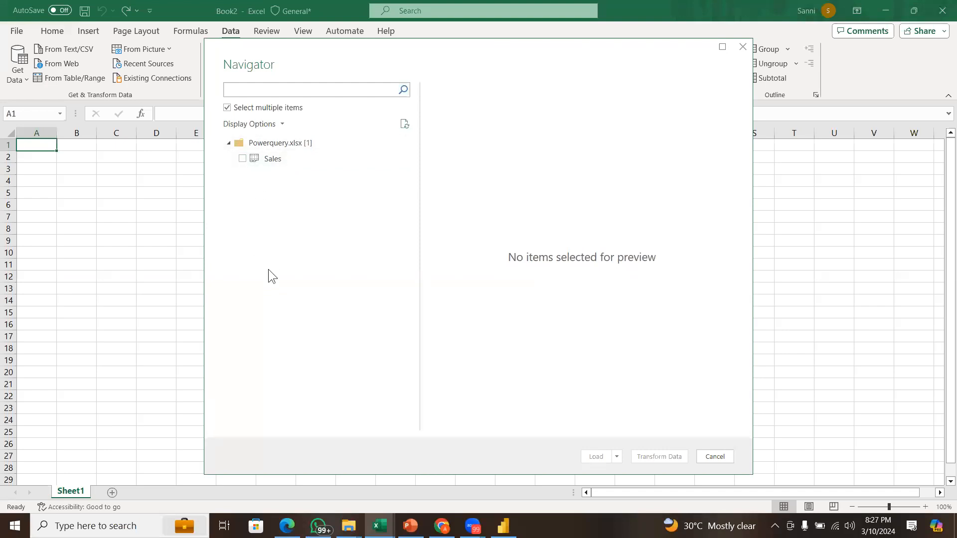
{"action": "left_click", "coordinate": [251, 108]}
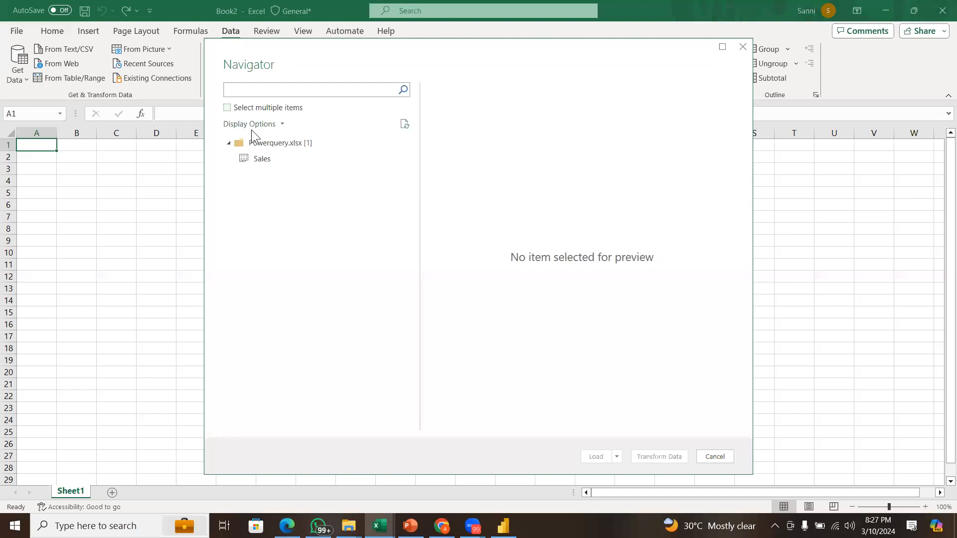
{"action": "left_click", "coordinate": [247, 160]}
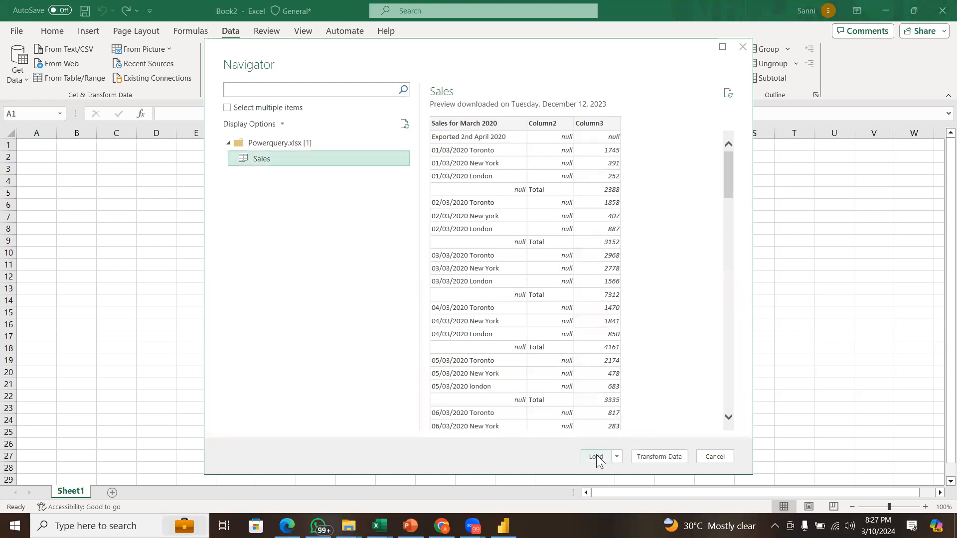
{"action": "left_click", "coordinate": [667, 455]}
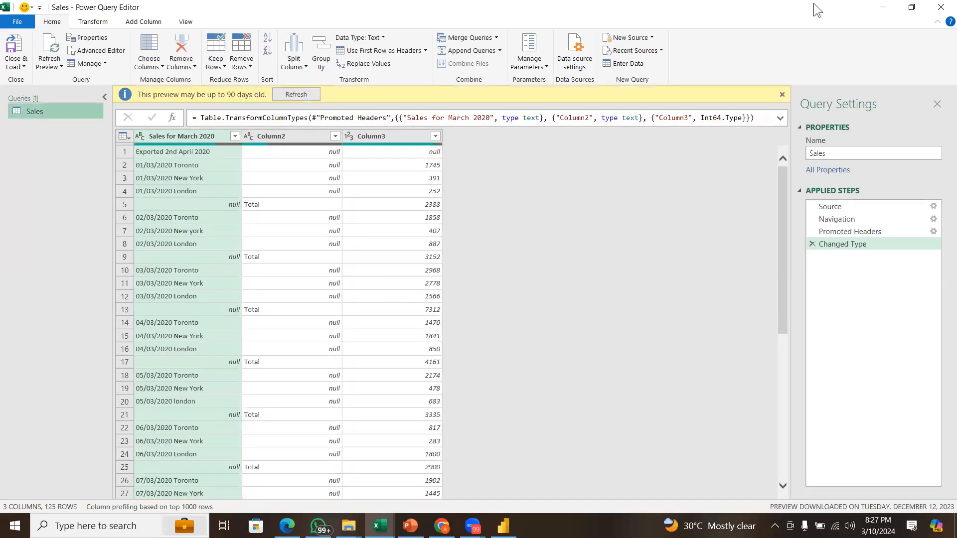
{"action": "left_click", "coordinate": [785, 94]}
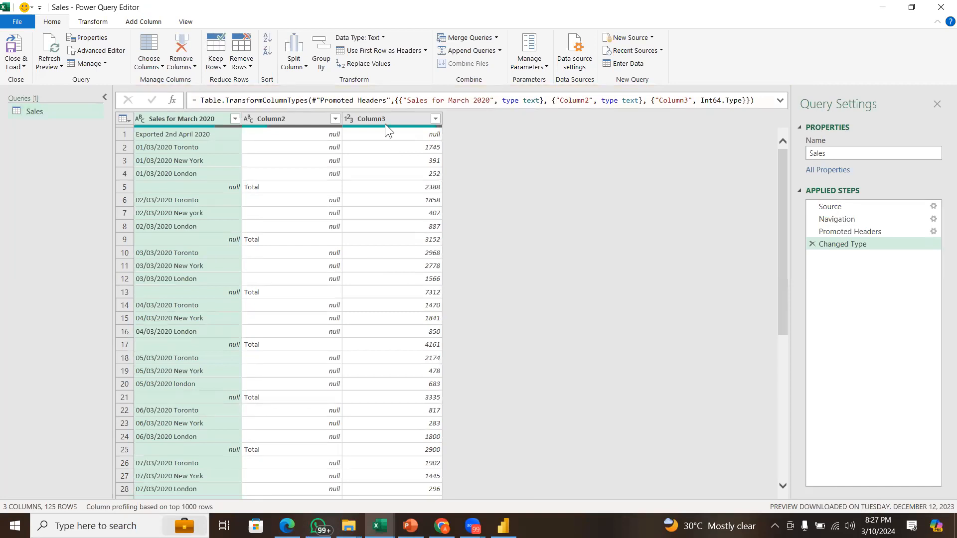
Switch to Power BI Desktop and open the full list of data sources for the blank report.
{"action": "left_click", "coordinate": [503, 526]}
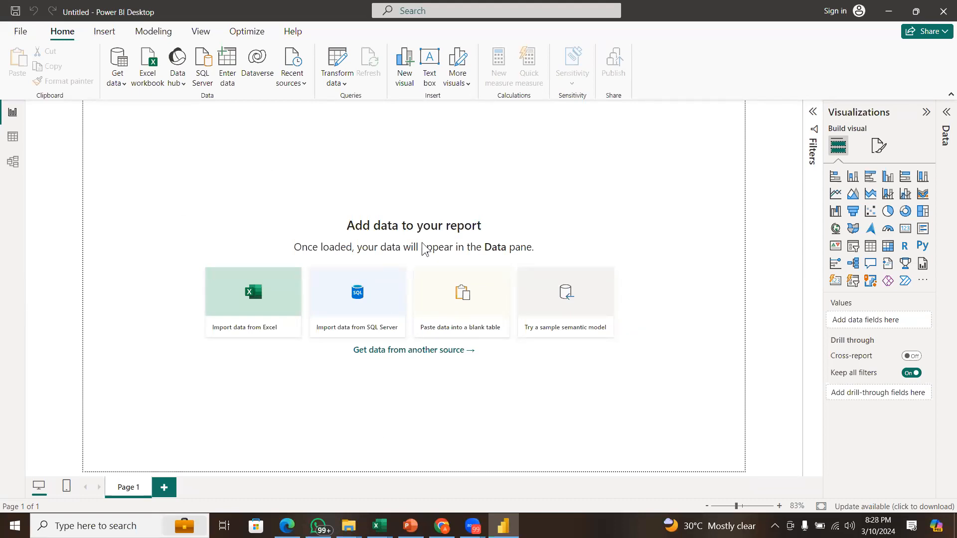
{"action": "left_click", "coordinate": [117, 83]}
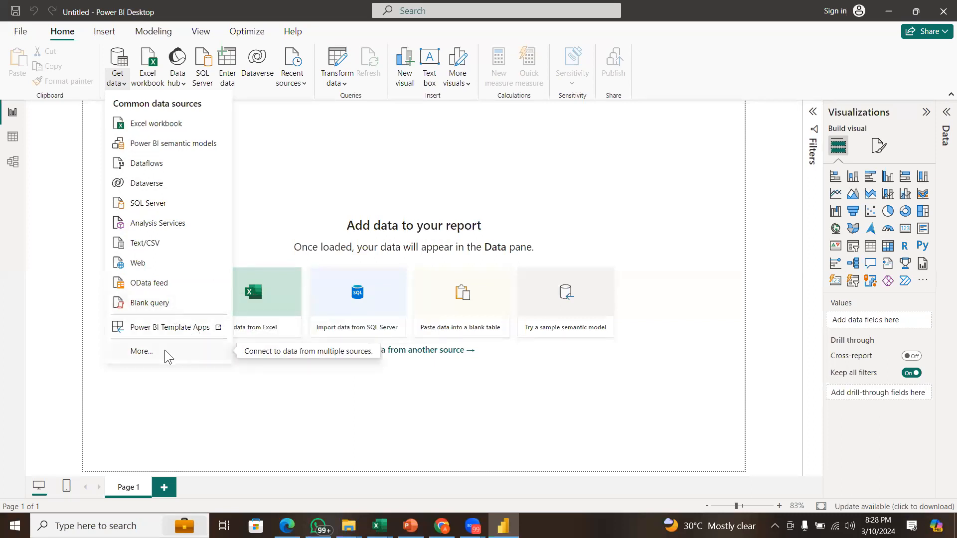
{"action": "left_click", "coordinate": [142, 351]}
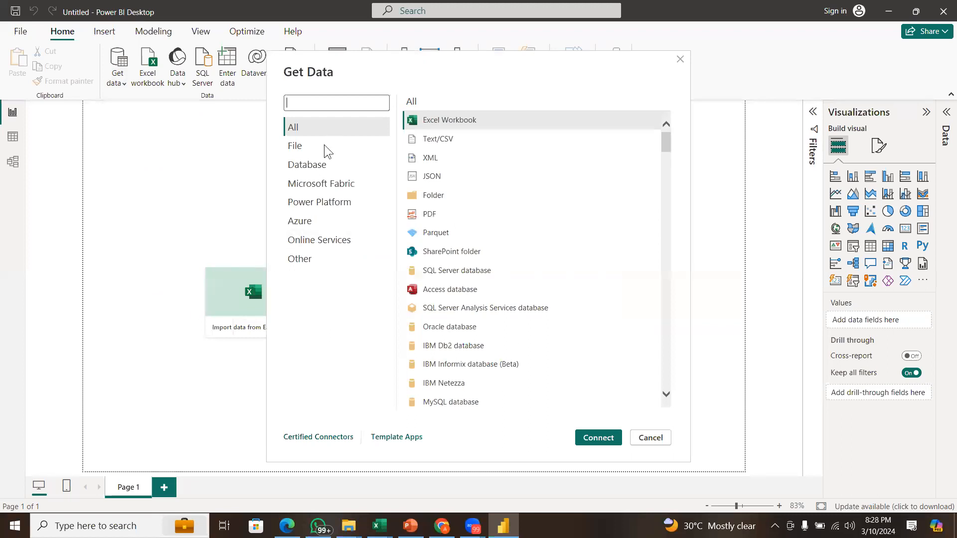
Examine the available connectors in the File, Database, Microsoft Fabric, Power Platform, Azure, Online Services and Other categories.
{"action": "left_click", "coordinate": [322, 147]}
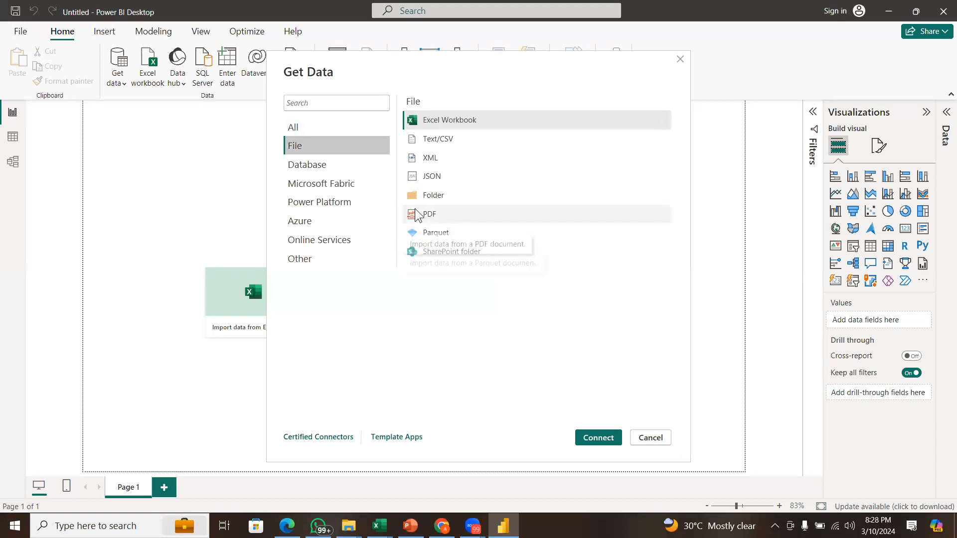
{"action": "left_click", "coordinate": [342, 169]}
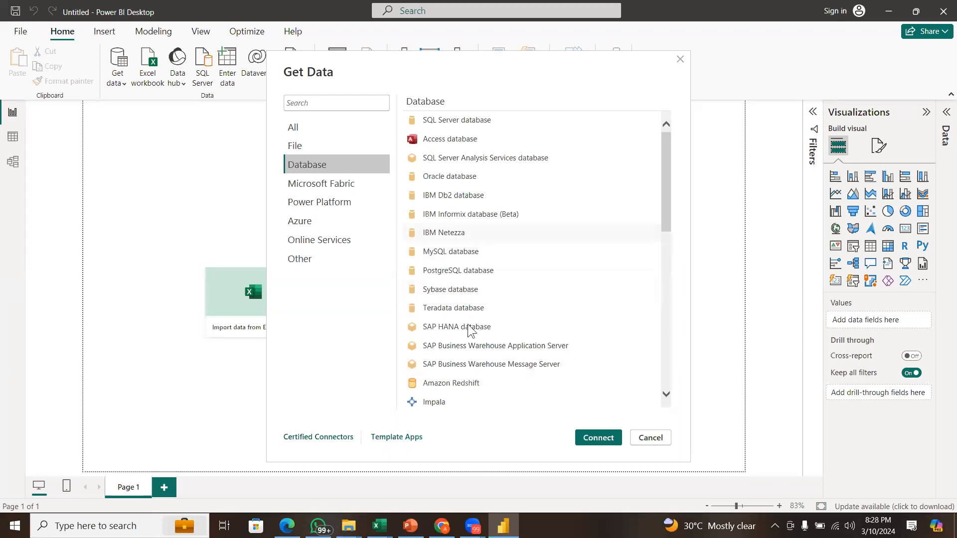
{"action": "left_click", "coordinate": [311, 183]}
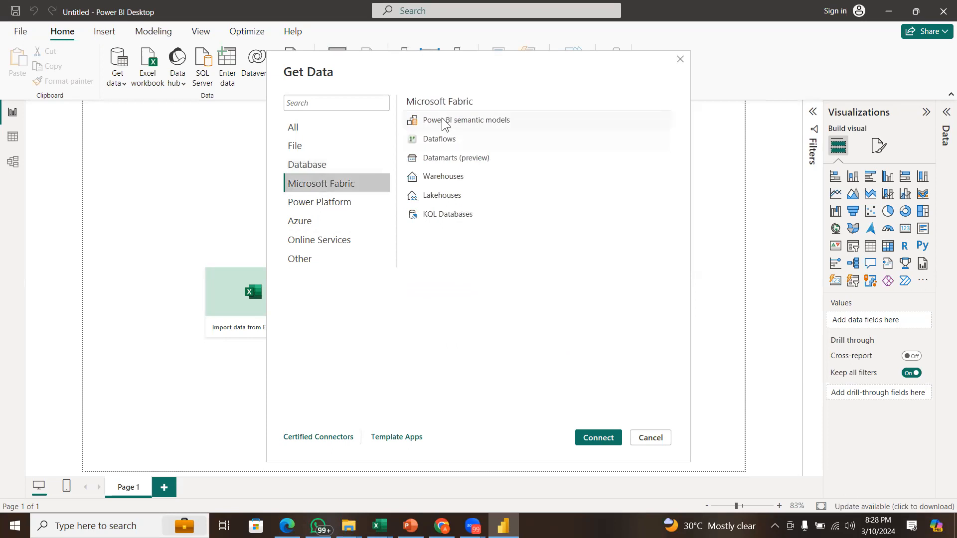
{"action": "left_click", "coordinate": [343, 204]}
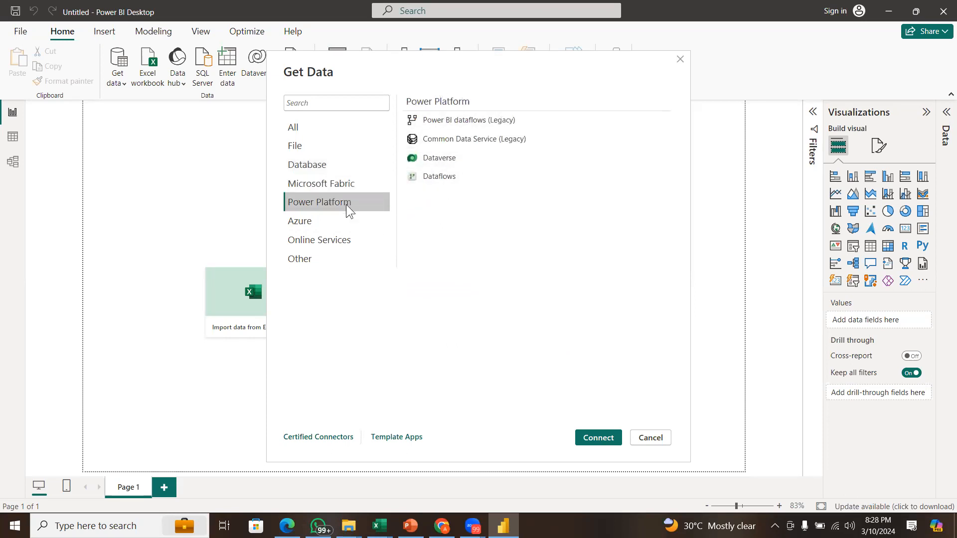
{"action": "left_click", "coordinate": [341, 220]}
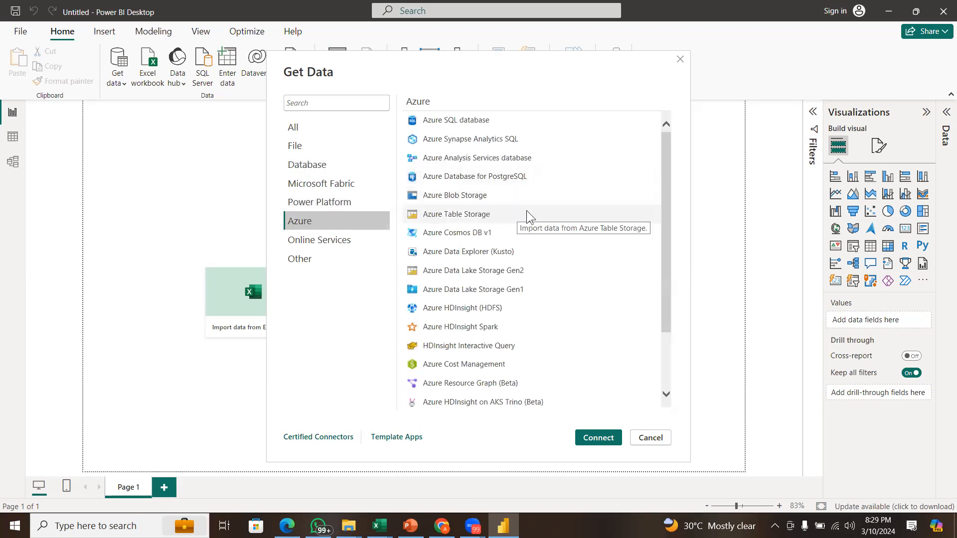
{"action": "left_click", "coordinate": [344, 234]}
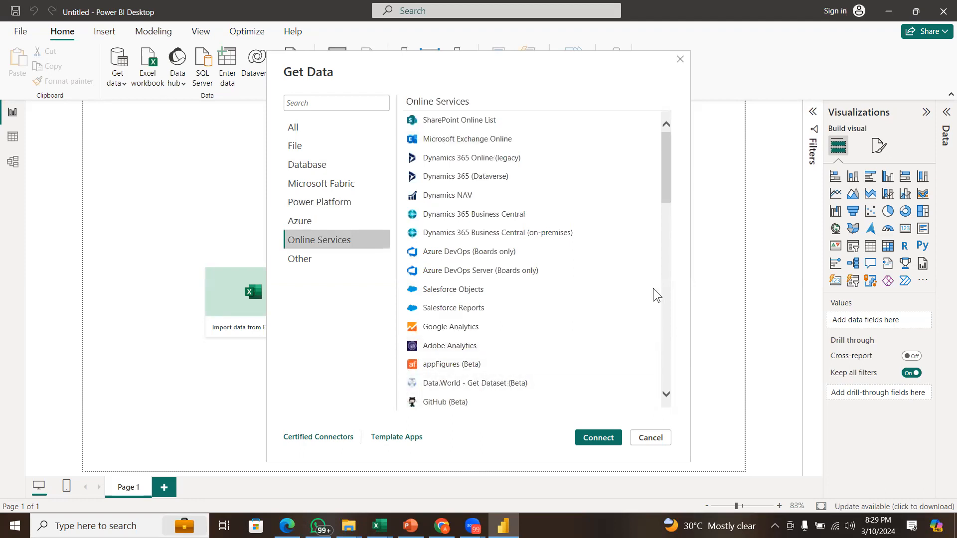
{"action": "left_click_drag", "start_coordinate": [666, 175], "coordinate": [663, 228]}
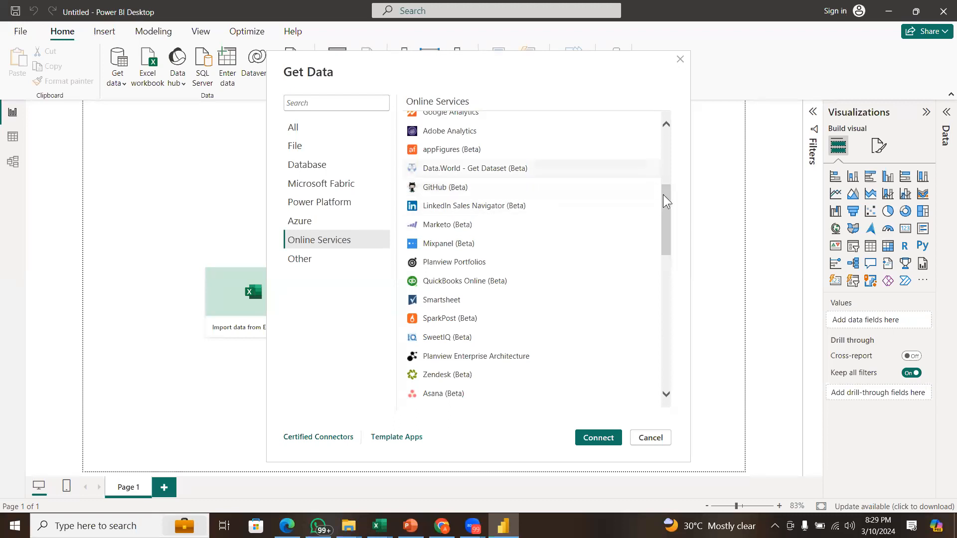
{"action": "left_click_drag", "start_coordinate": [664, 200], "coordinate": [659, 128]}
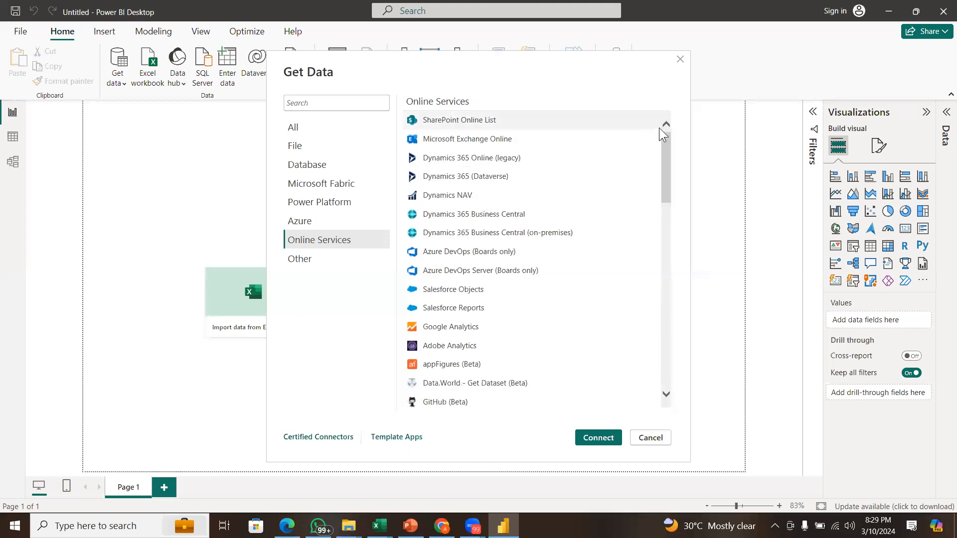
{"action": "left_click", "coordinate": [306, 264]}
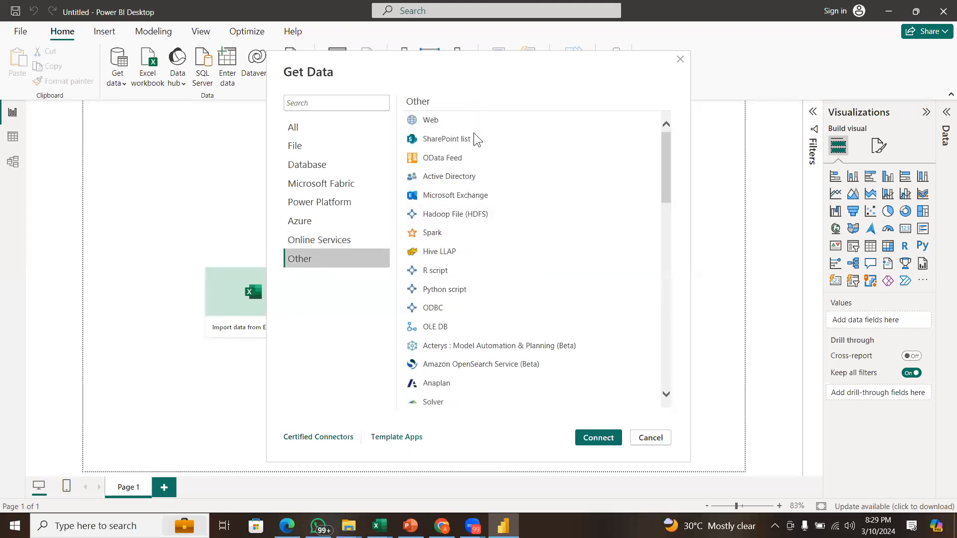
{"action": "left_click_drag", "start_coordinate": [669, 184], "coordinate": [660, 162]}
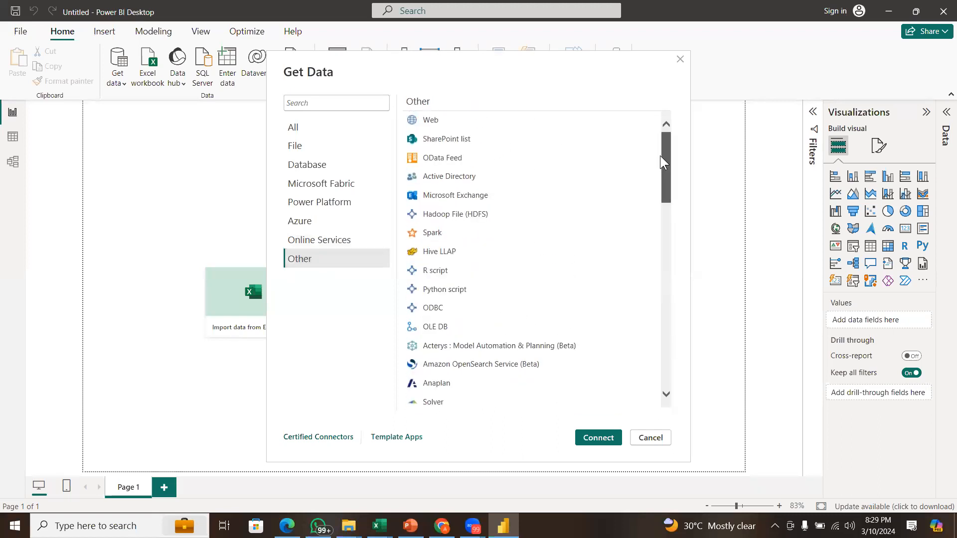
{"action": "left_click_drag", "start_coordinate": [661, 201], "coordinate": [662, 129]}
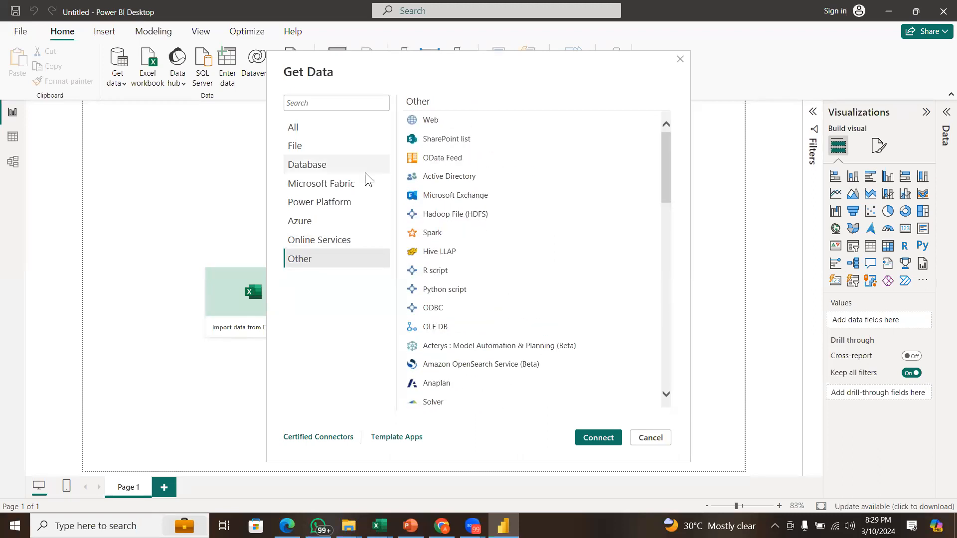
Connect to an Excel Workbook file source, choosing the Powerquery workbook from the Practical folder on the Desktop.
{"action": "left_click", "coordinate": [307, 130]}
{"action": "left_click", "coordinate": [305, 145]}
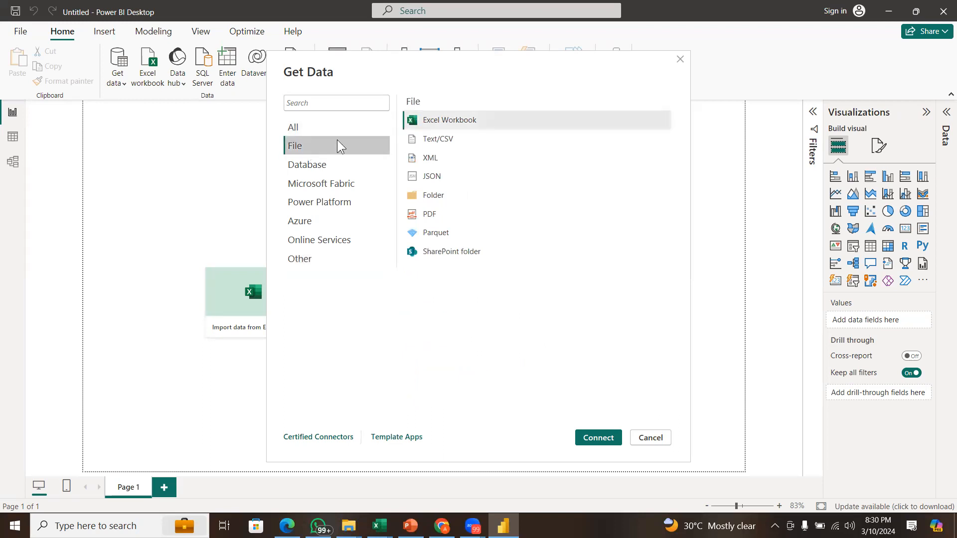
{"action": "left_click", "coordinate": [469, 127]}
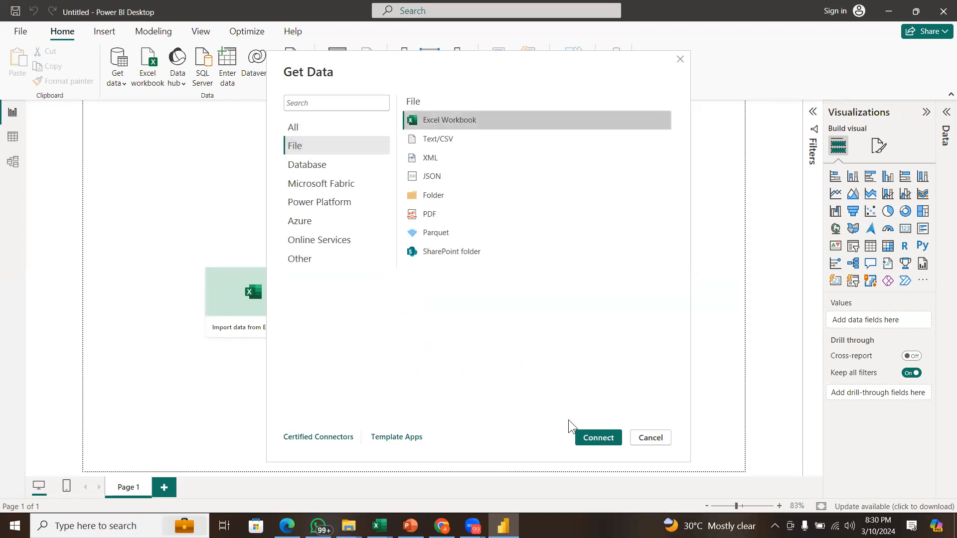
{"action": "left_click", "coordinate": [604, 441]}
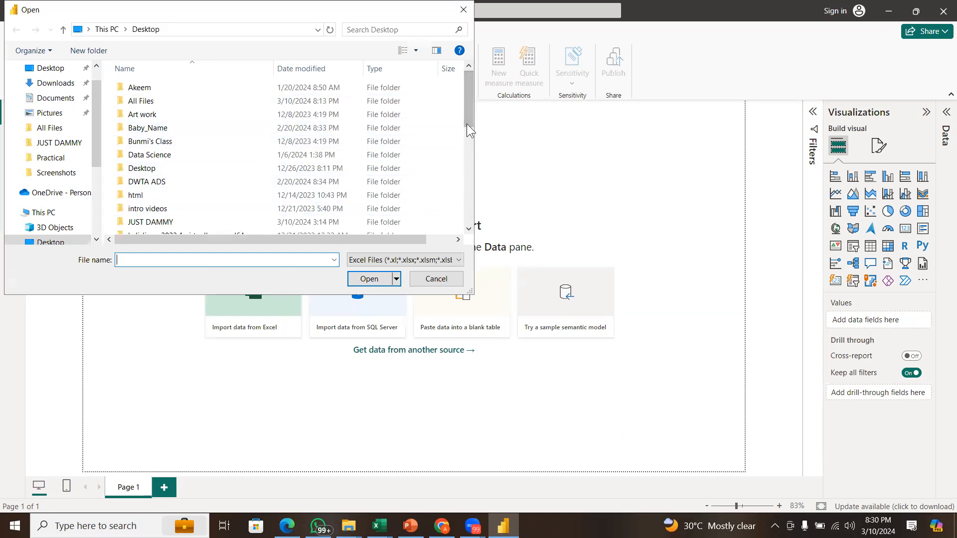
{"action": "scroll", "coordinate": [466, 114], "scroll_direction": "down", "scroll_amount": 1}
{"action": "left_click_drag", "start_coordinate": [467, 130], "coordinate": [466, 171]}
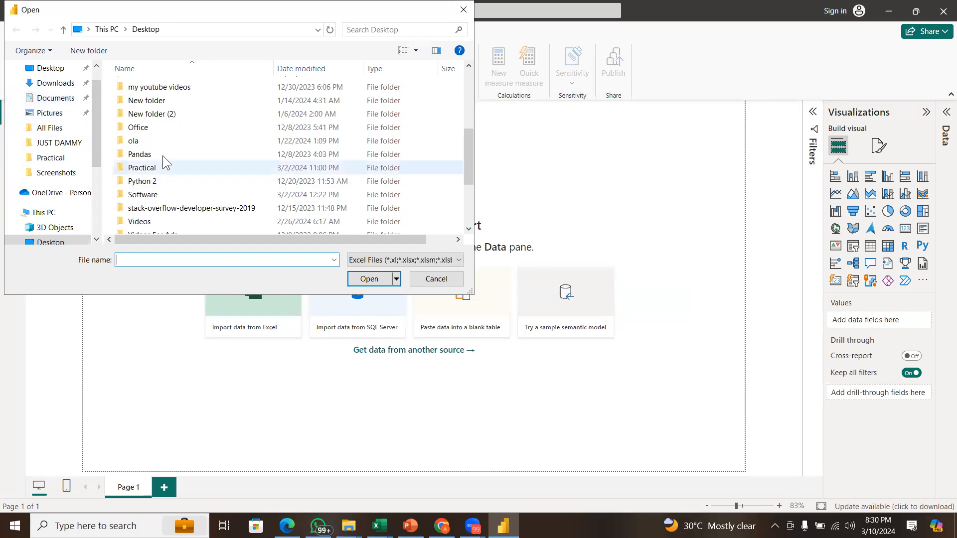
{"action": "double_click", "coordinate": [142, 168]}
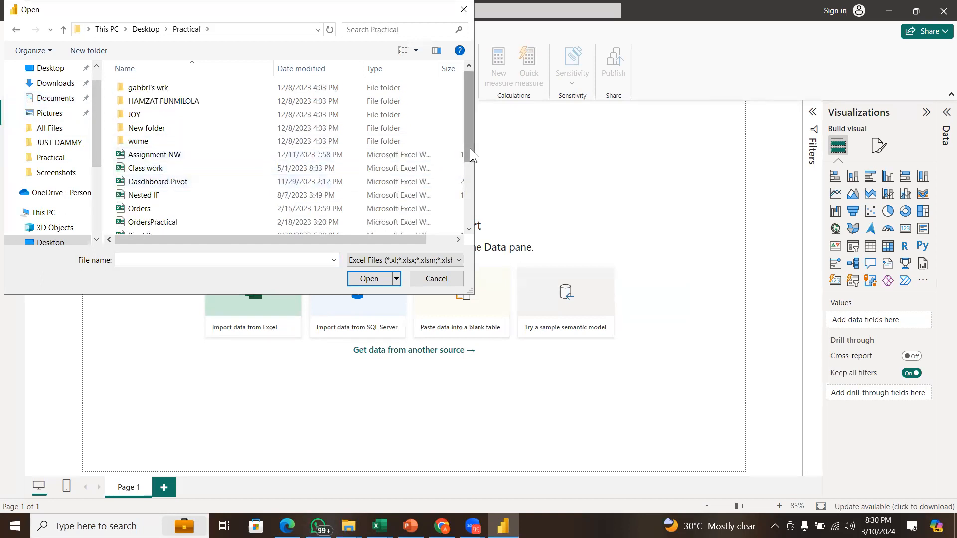
{"action": "left_click_drag", "start_coordinate": [472, 159], "coordinate": [473, 218]}
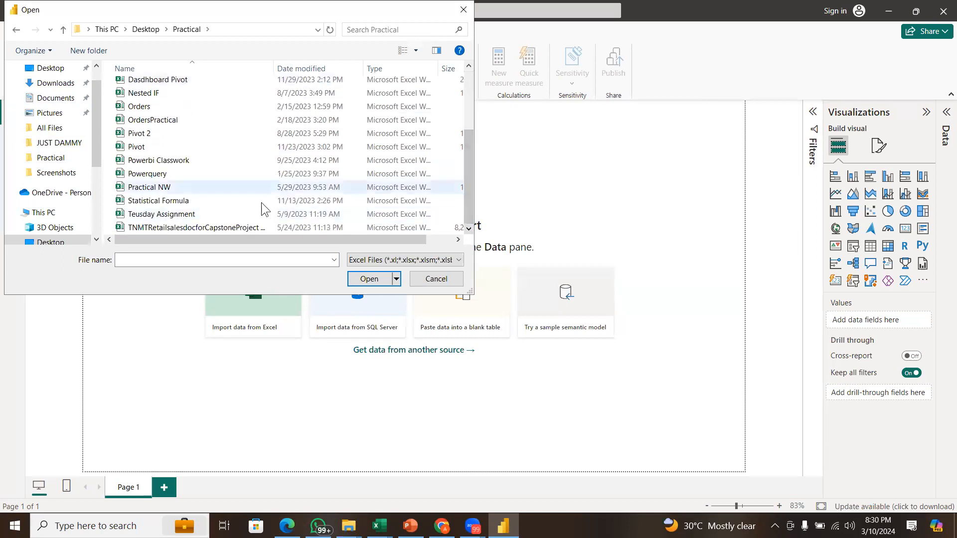
{"action": "left_click", "coordinate": [232, 175]}
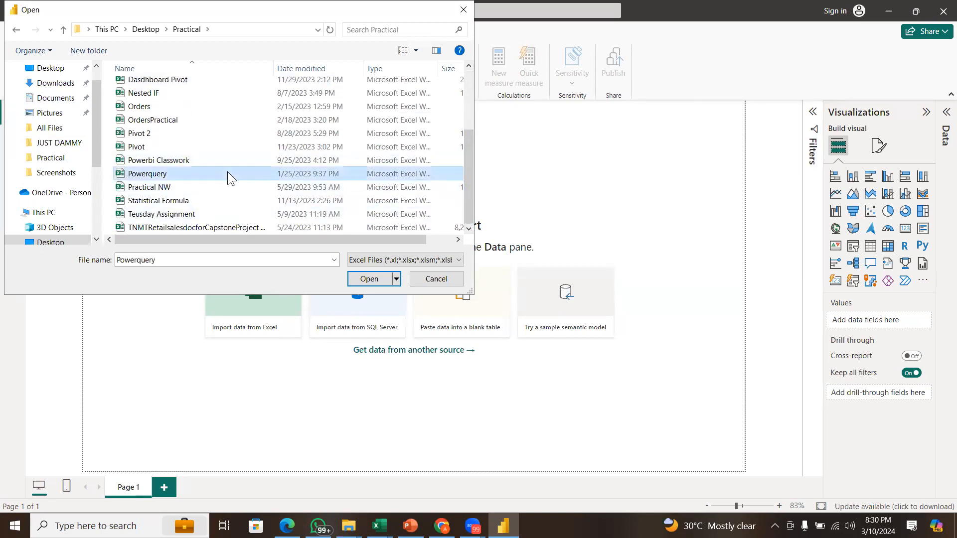
{"action": "left_click", "coordinate": [366, 279]}
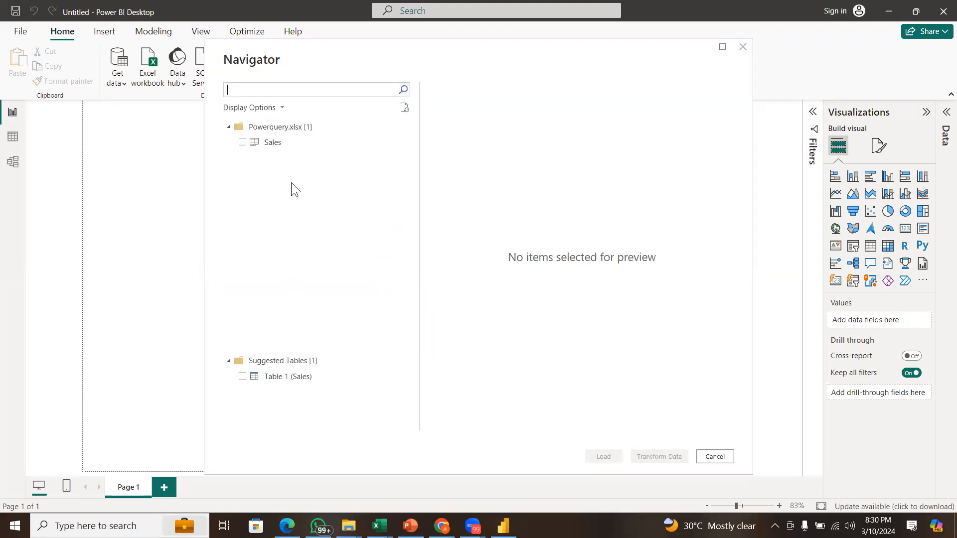
Select the Sales sheet, open it for transforming in Power Query Editor, and dismiss the preview age notice.
{"action": "left_click", "coordinate": [244, 147]}
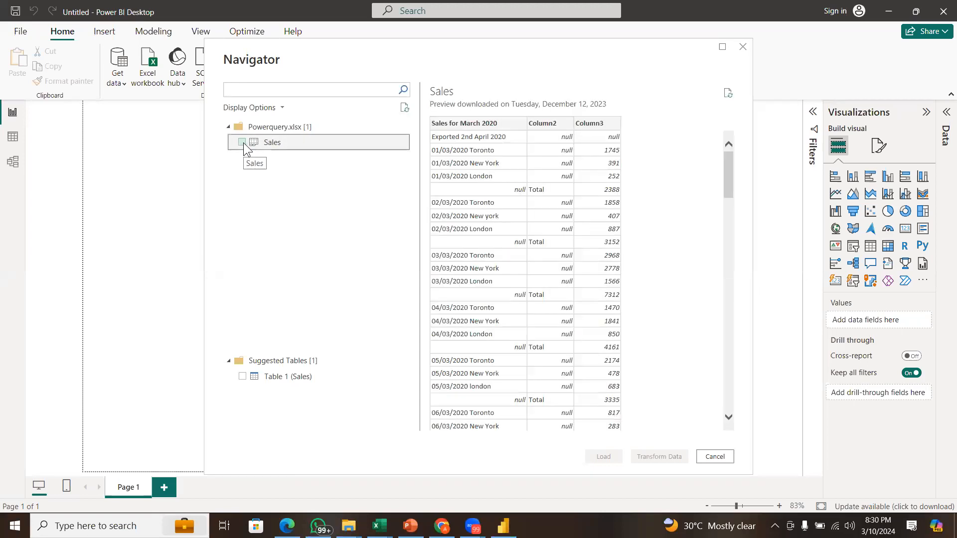
{"action": "left_click", "coordinate": [242, 143]}
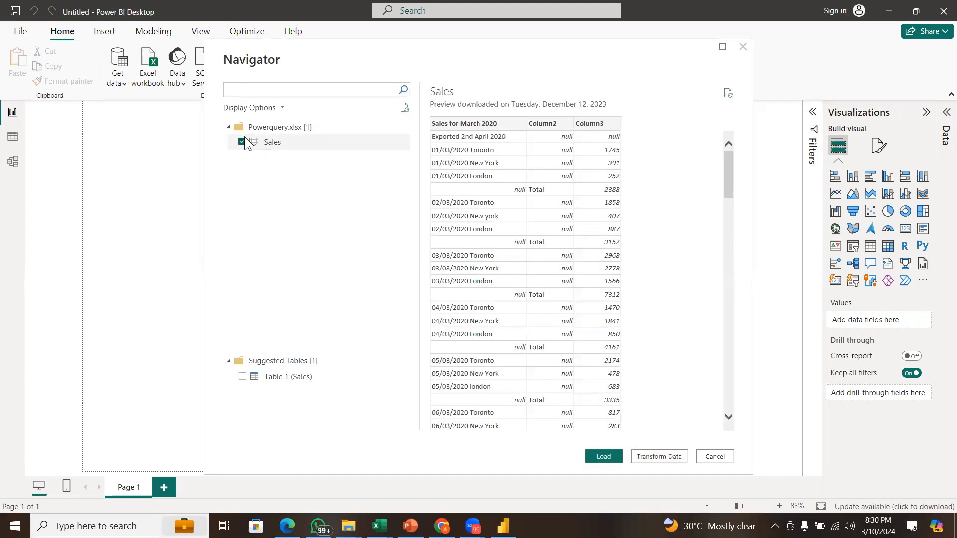
{"action": "left_click", "coordinate": [681, 459]}
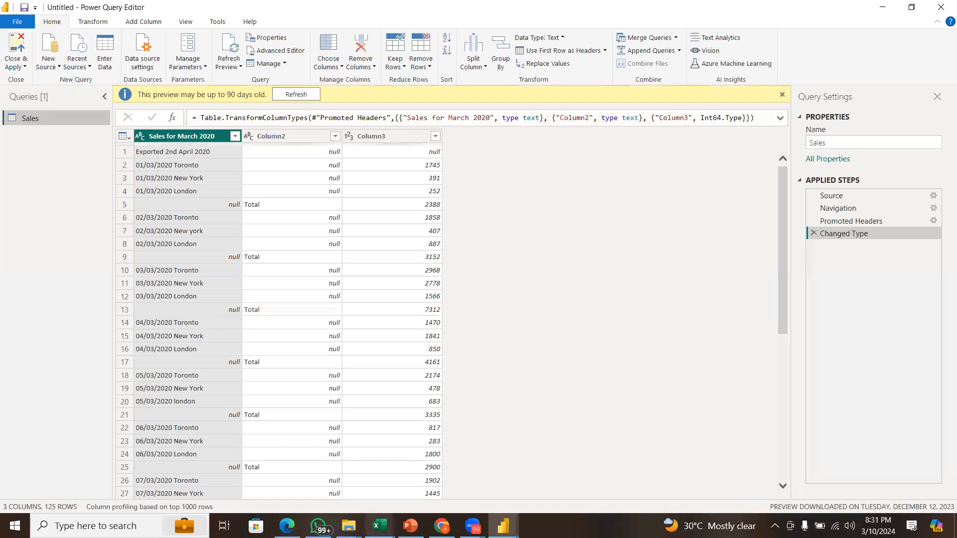
{"action": "left_click", "coordinate": [780, 94]}
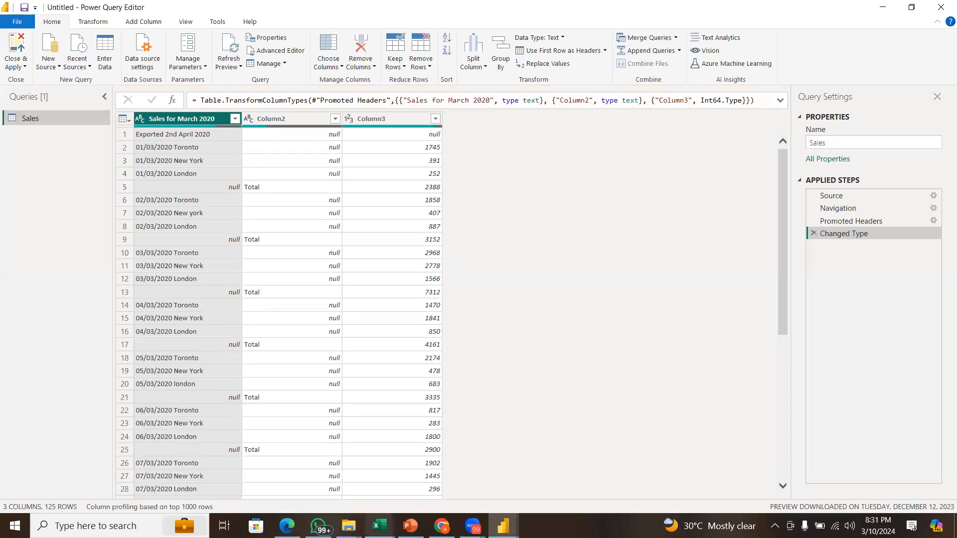
Compare the Sales query in Excel's Power Query Editor with the one in Power BI's, ending in the Excel editor of Book2.
{"action": "mouse_move", "coordinate": [380, 526]}
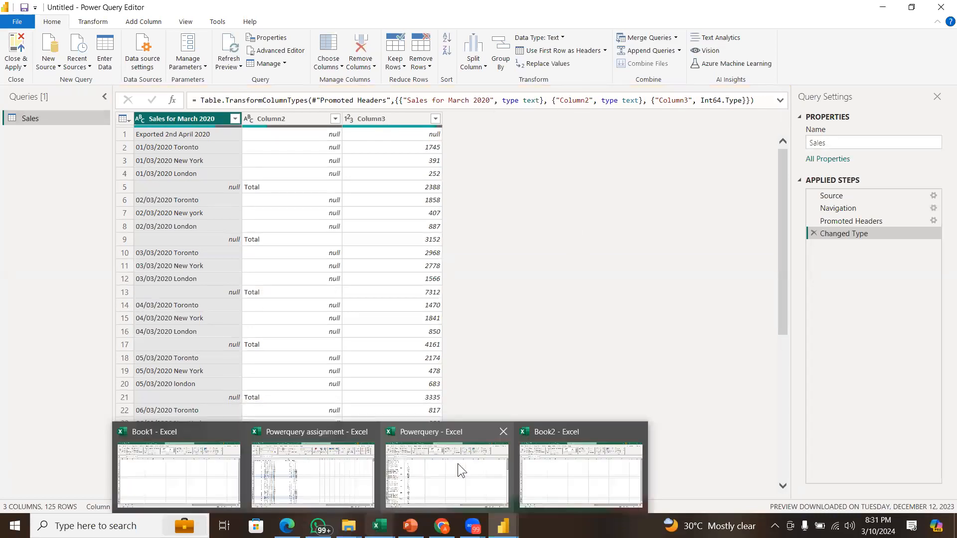
{"action": "left_click", "coordinate": [541, 463]}
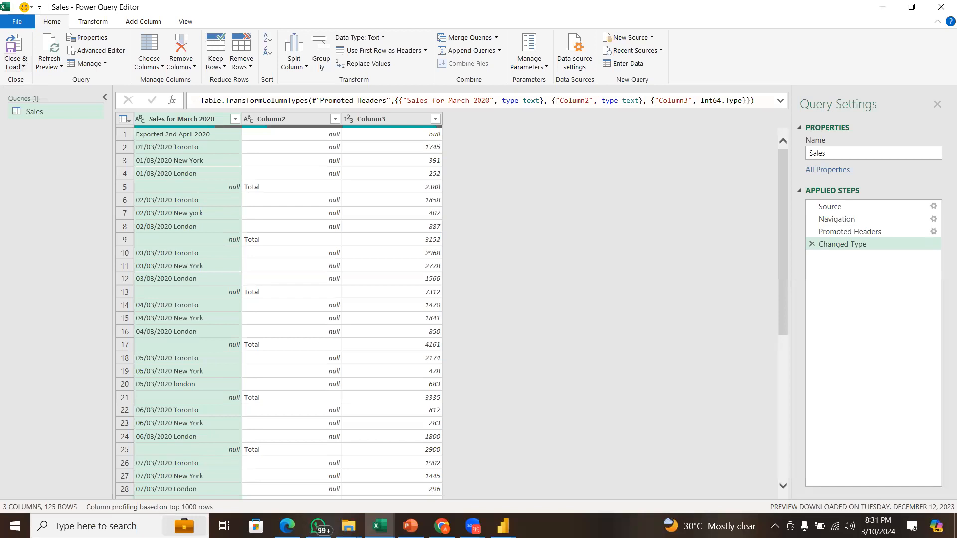
{"action": "key", "text": "alt+Tab"}
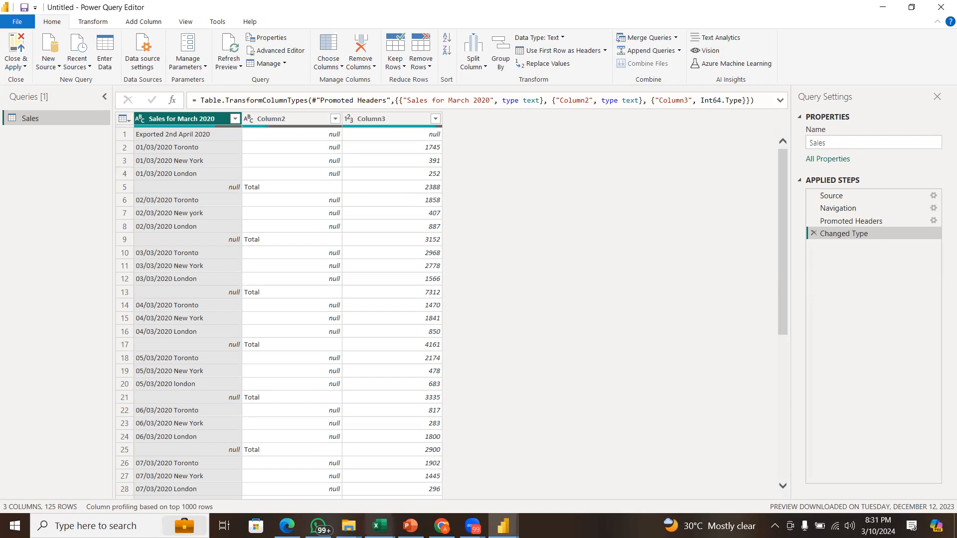
{"action": "mouse_move", "coordinate": [380, 525]}
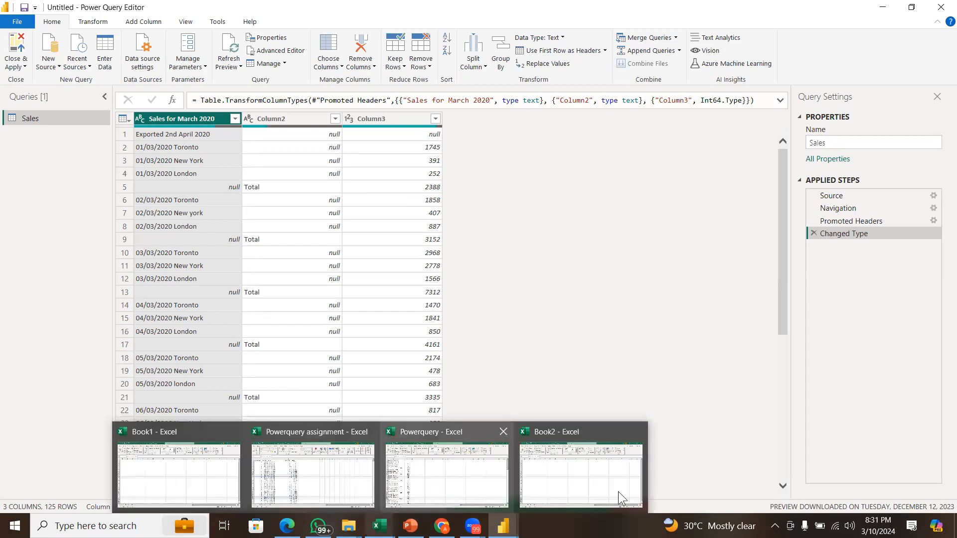
{"action": "left_click", "coordinate": [583, 486]}
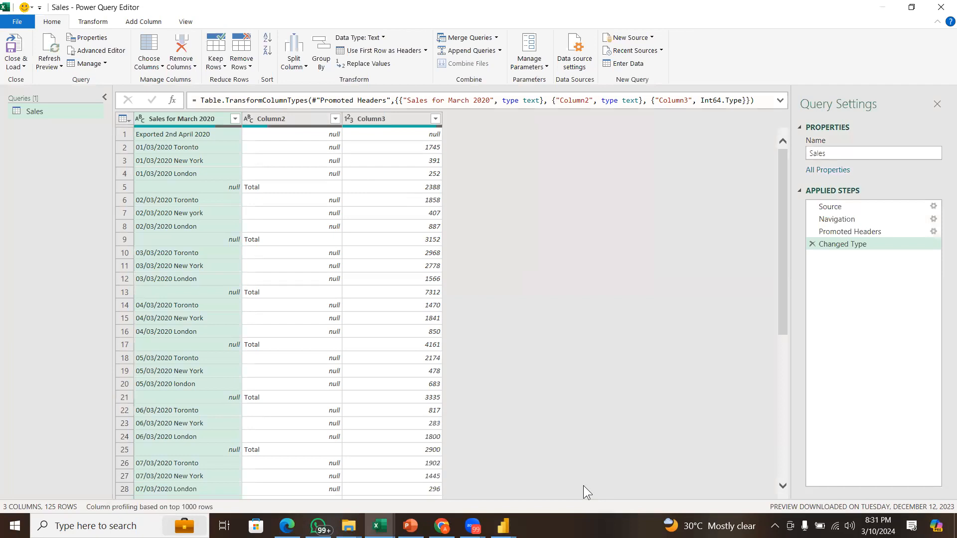
{"action": "key", "text": "alt+Tab"}
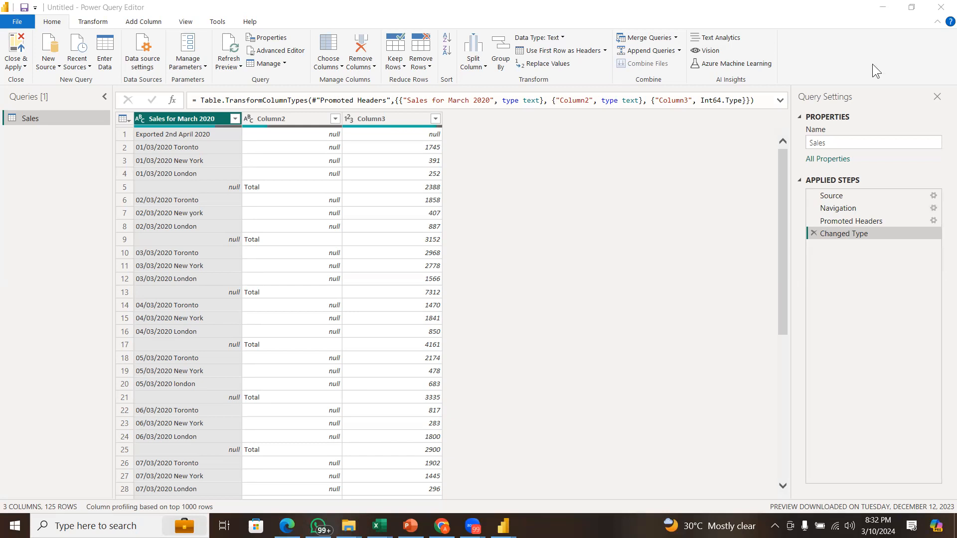
{"action": "left_click", "coordinate": [538, 220]}
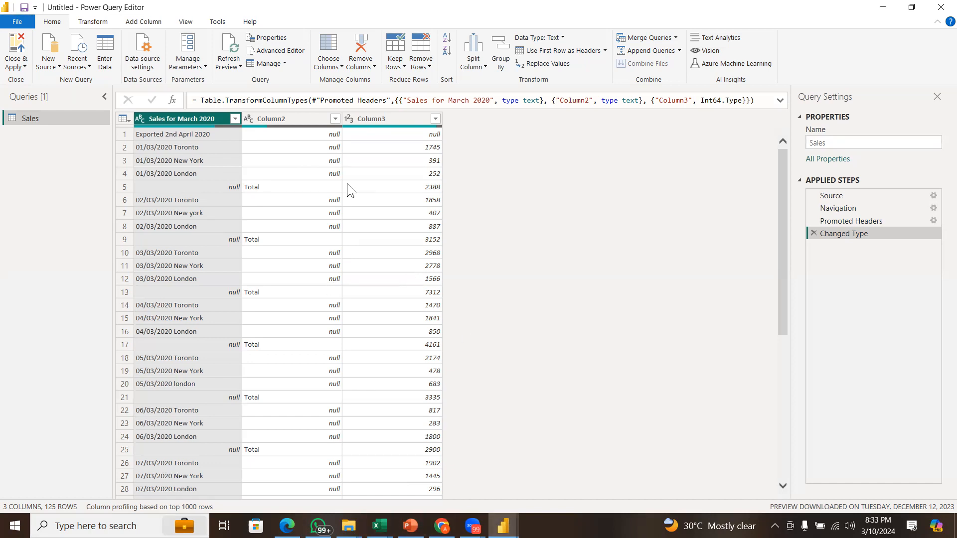
{"action": "mouse_move", "coordinate": [379, 526]}
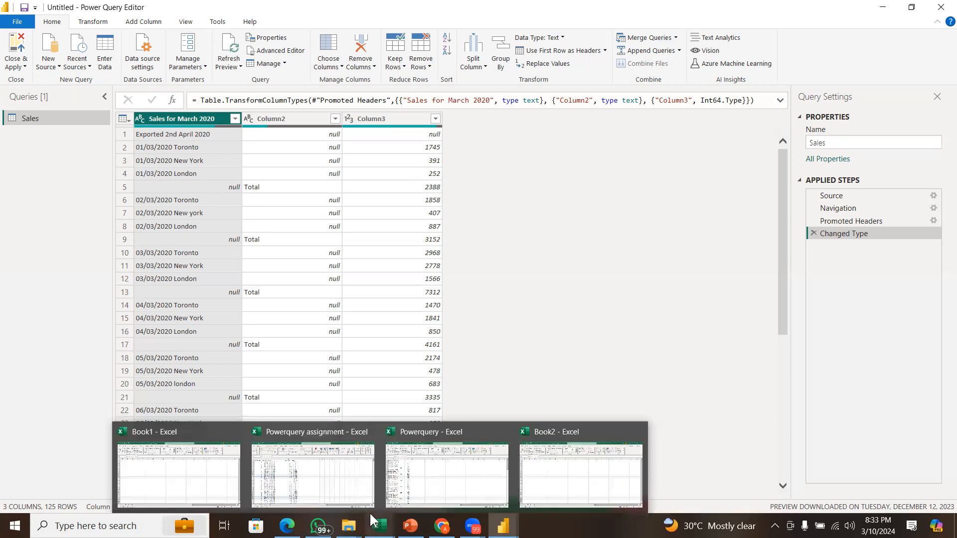
{"action": "left_click", "coordinate": [569, 449]}
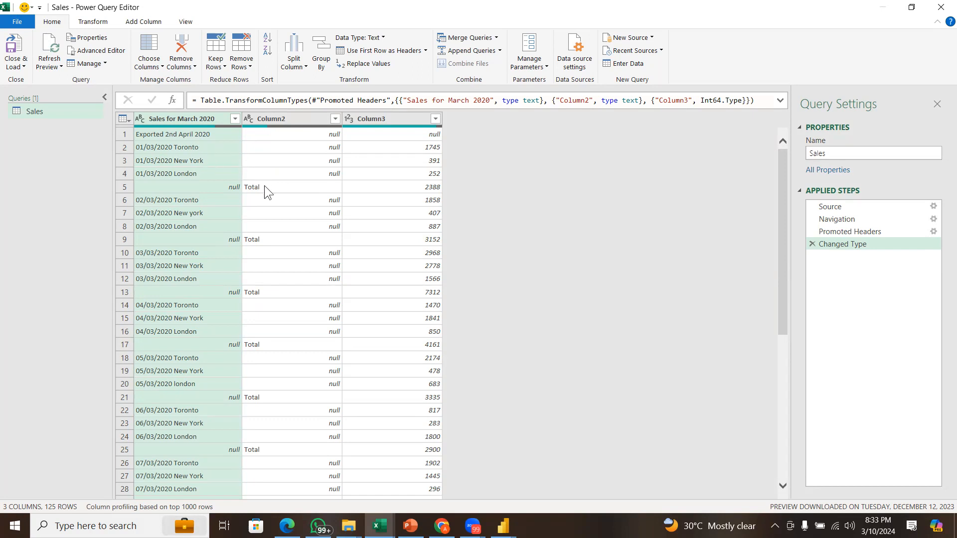
Examine the null cells in the Sales for March 2020 column alongside the Total rows in Column2 and Column3.
{"action": "left_click", "coordinate": [184, 188]}
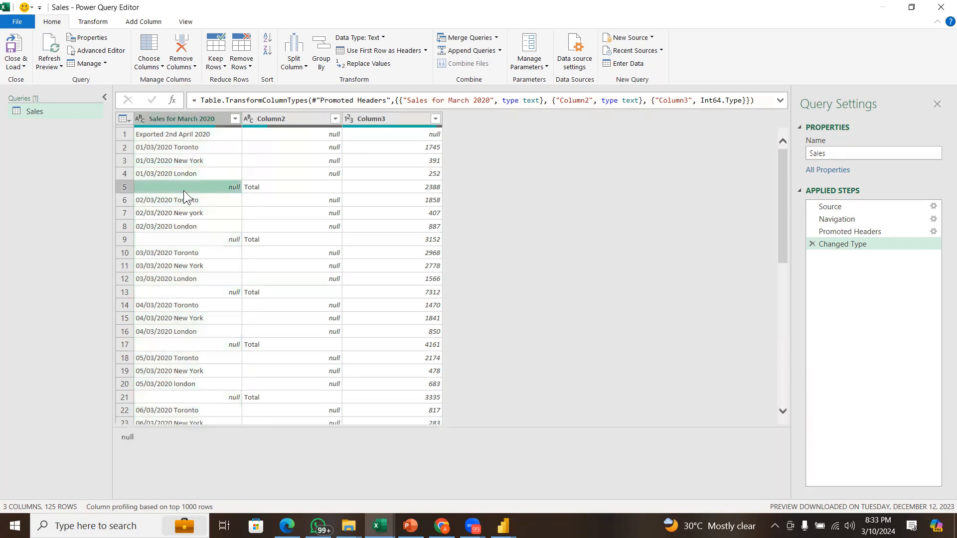
{"action": "left_click", "coordinate": [194, 234]}
{"action": "left_click", "coordinate": [203, 294]}
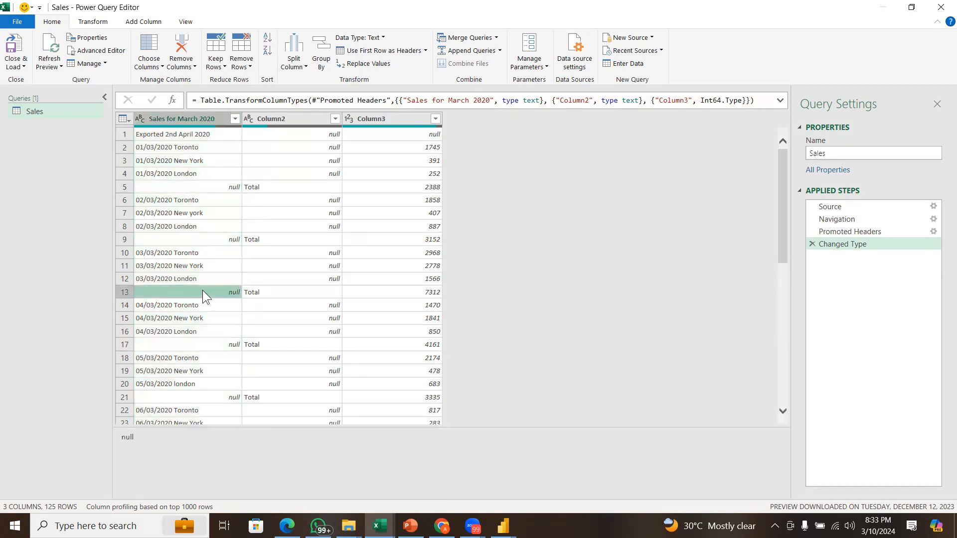
{"action": "left_click", "coordinate": [203, 339]}
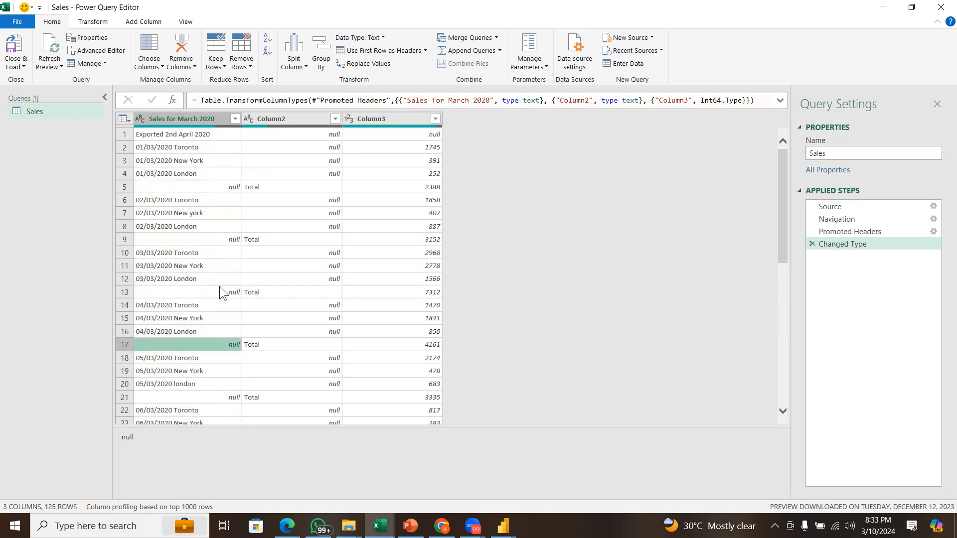
{"action": "left_click", "coordinate": [144, 241]}
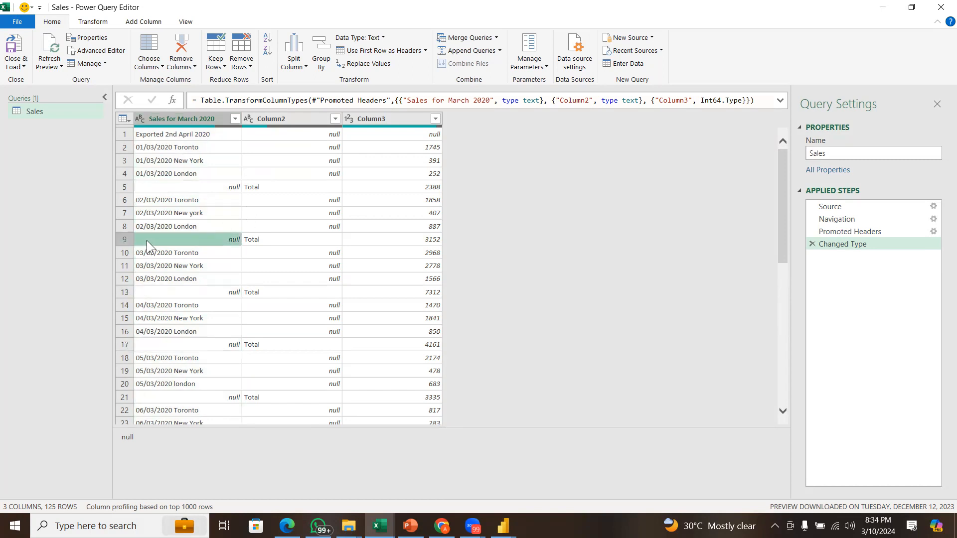
{"action": "left_click", "coordinate": [421, 240]}
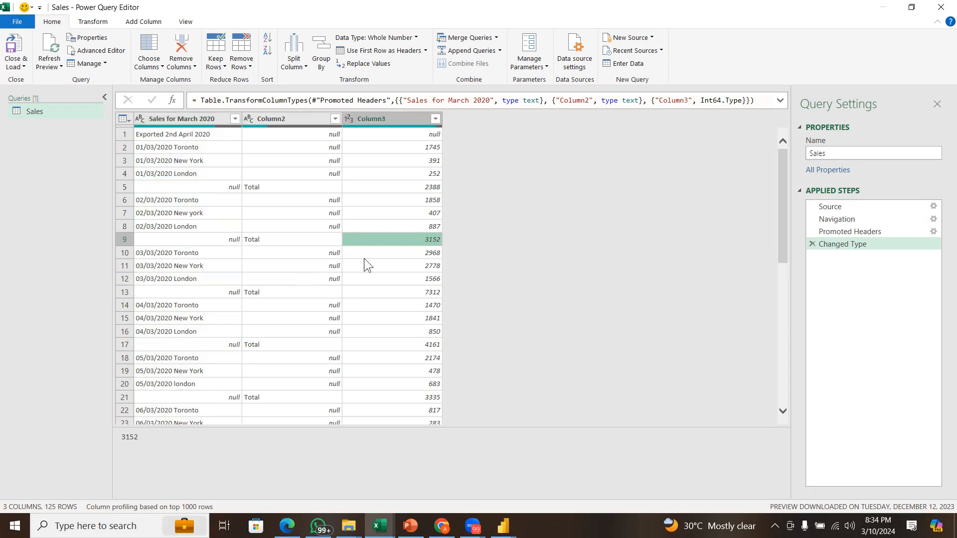
{"action": "left_click", "coordinate": [329, 188]}
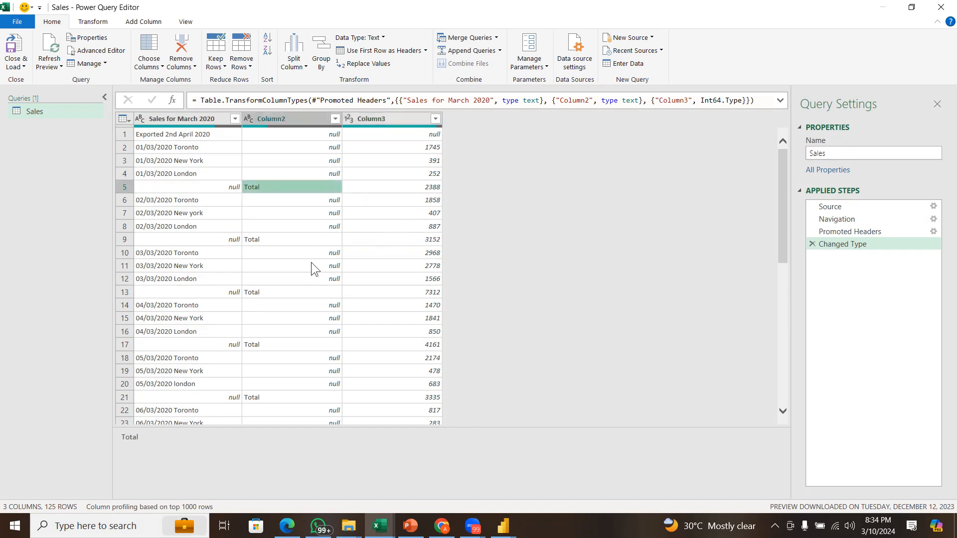
{"action": "left_click", "coordinate": [304, 280]}
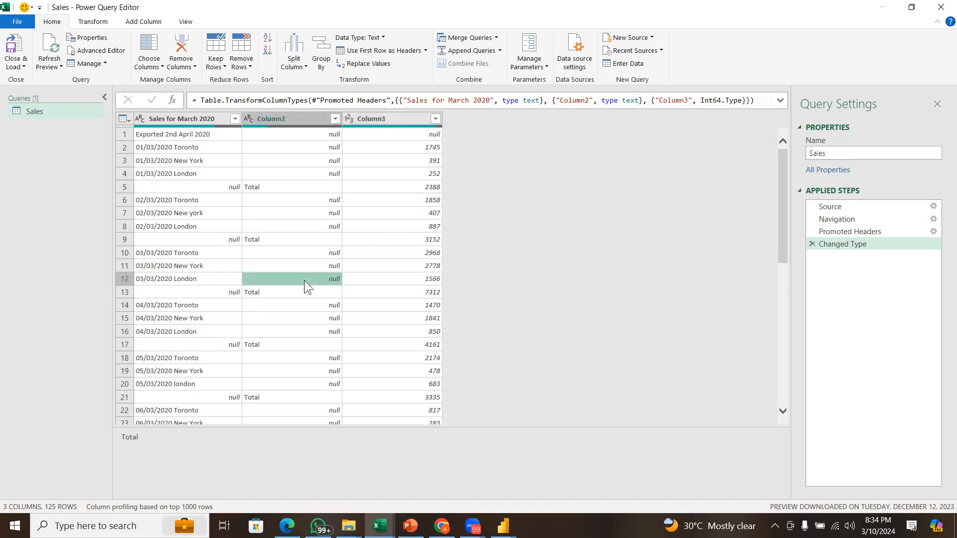
{"action": "left_click", "coordinate": [287, 344]}
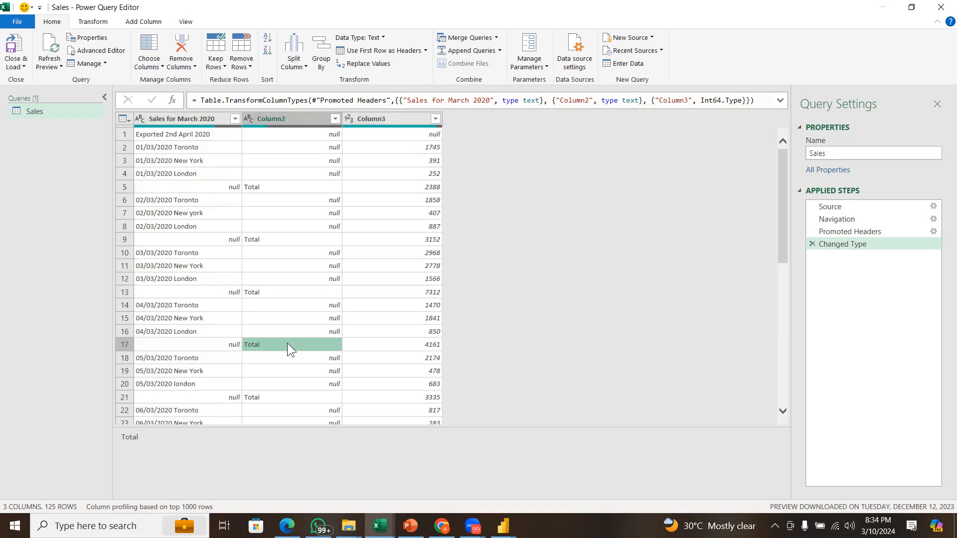
{"action": "left_click", "coordinate": [223, 188]}
{"action": "left_click", "coordinate": [200, 242]}
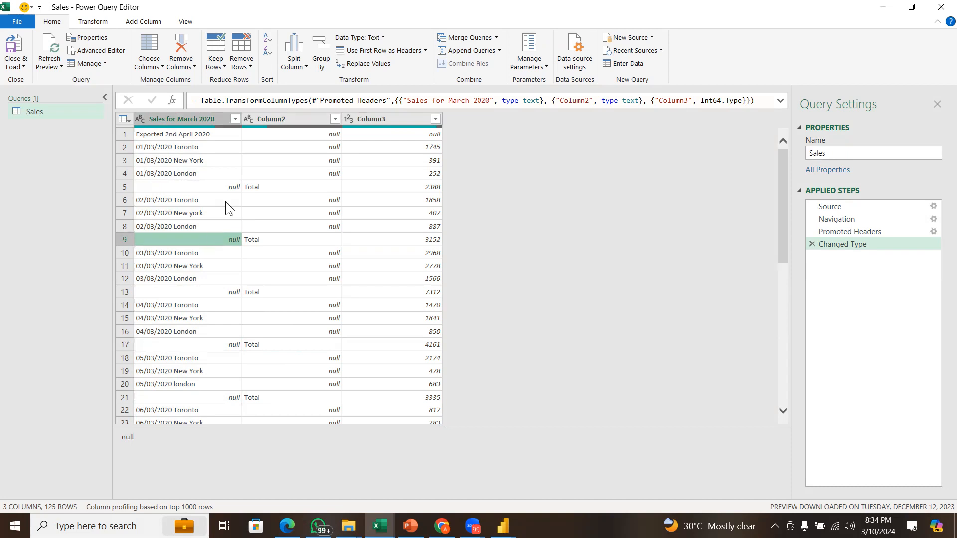
{"action": "left_click", "coordinate": [217, 188]}
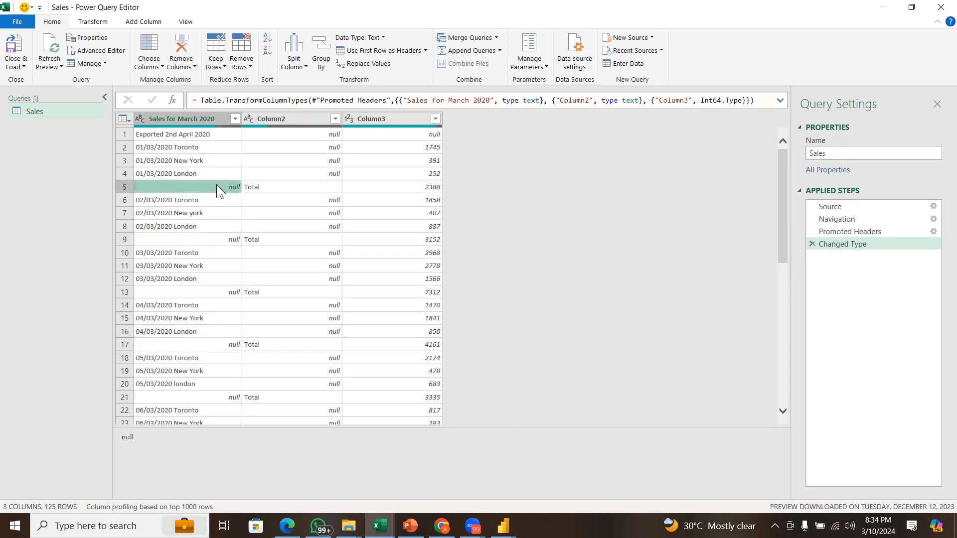
{"action": "left_click", "coordinate": [179, 241]}
{"action": "left_click", "coordinate": [180, 290]}
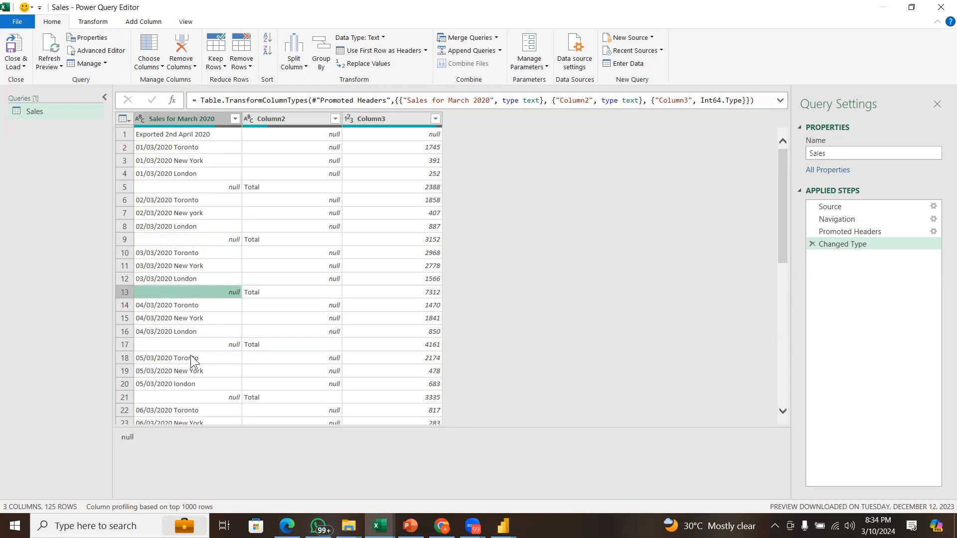
{"action": "left_click", "coordinate": [191, 348]}
{"action": "left_click", "coordinate": [197, 397]}
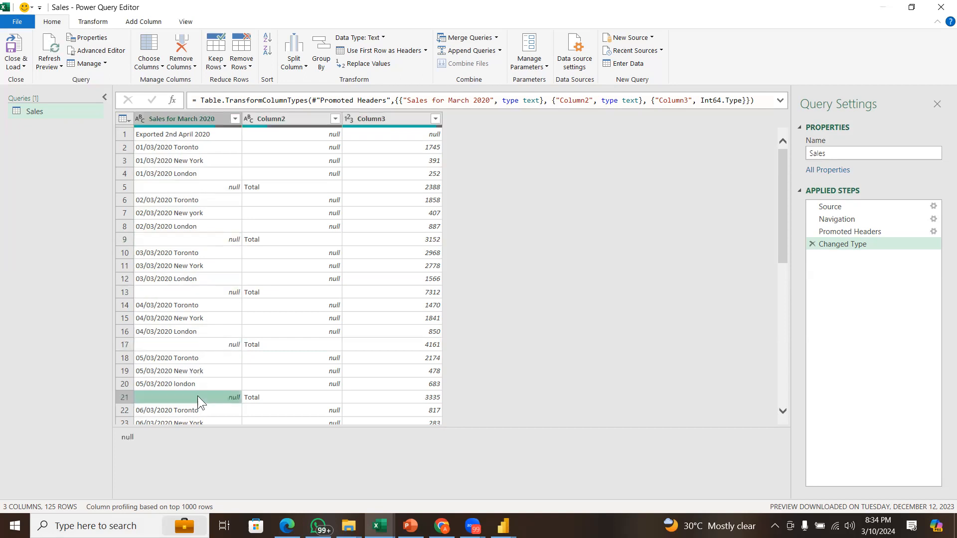
Filter the null rows out of the Sales for March 2020 column.
{"action": "left_click", "coordinate": [236, 120]}
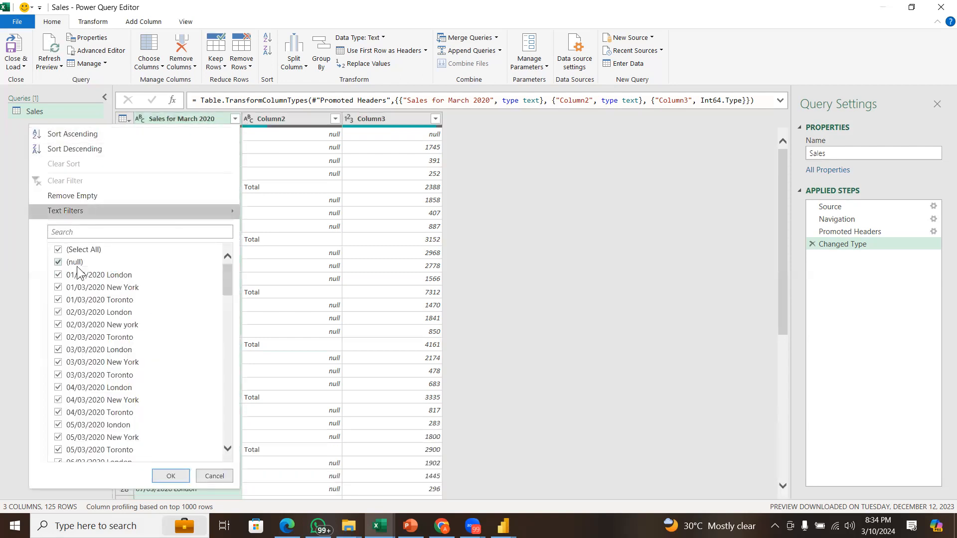
{"action": "left_click", "coordinate": [69, 263]}
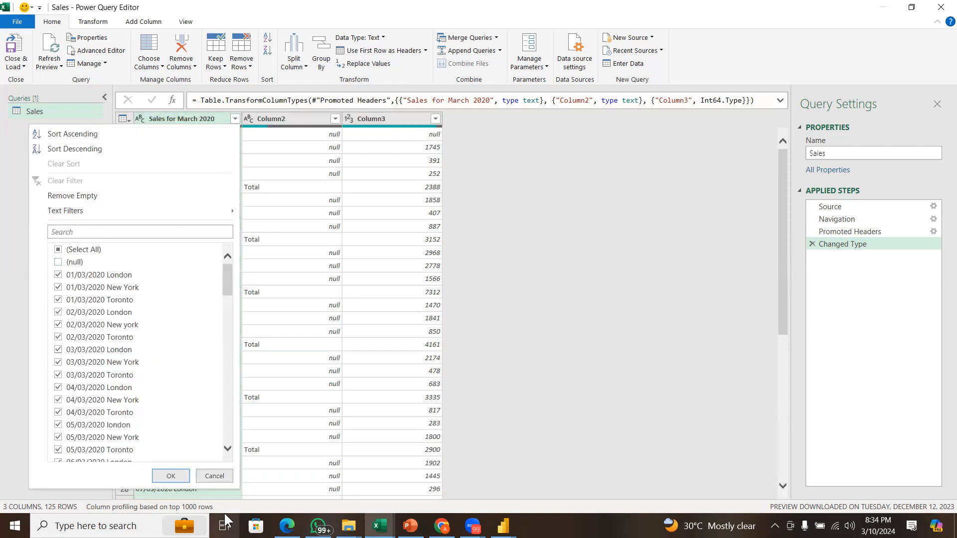
{"action": "left_click", "coordinate": [175, 471]}
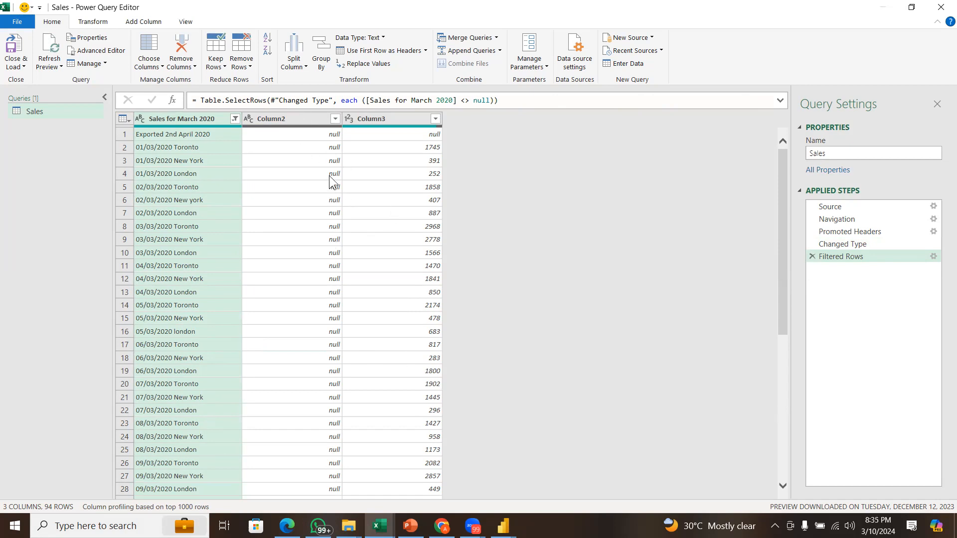
Remove Column2 from the Sales query.
{"action": "left_click", "coordinate": [287, 121]}
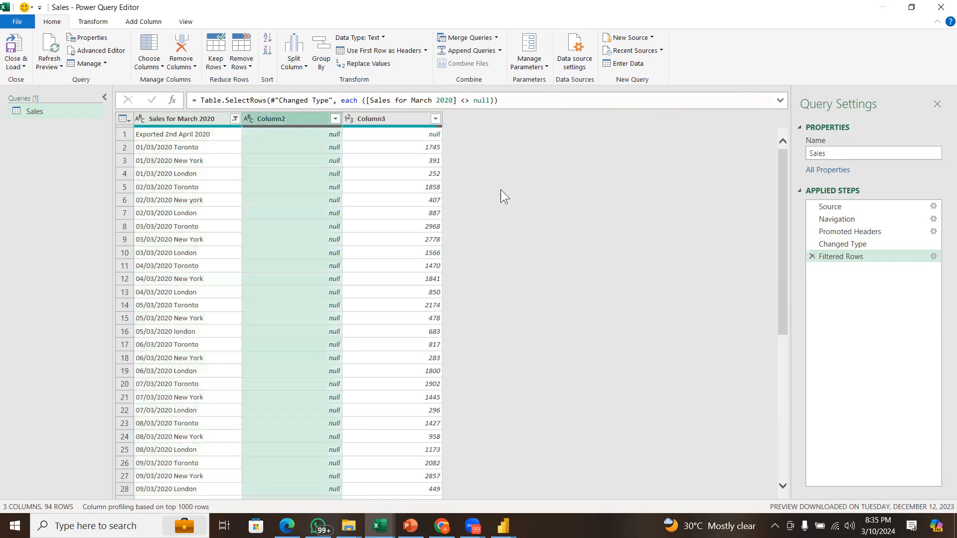
{"action": "left_click_drag", "start_coordinate": [783, 177], "coordinate": [763, 104]}
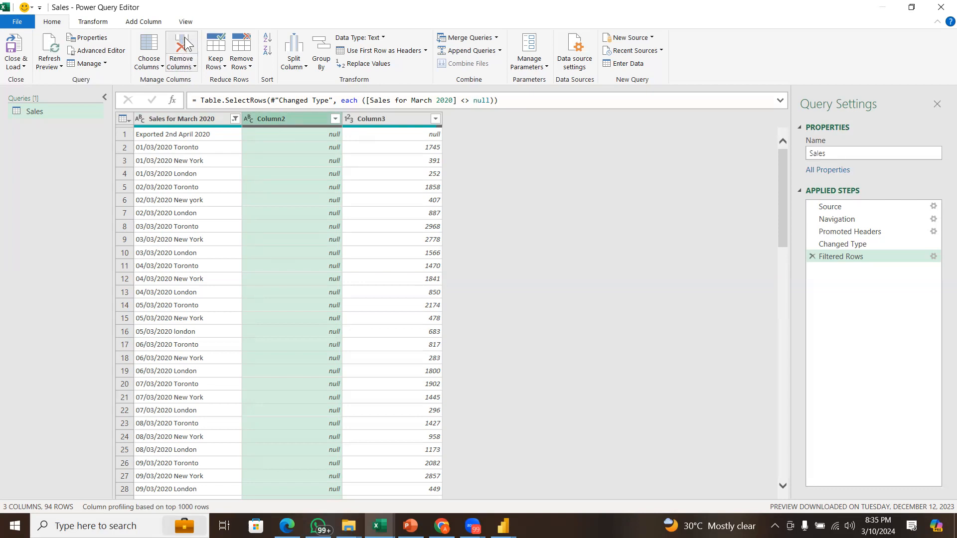
{"action": "left_click", "coordinate": [188, 64]}
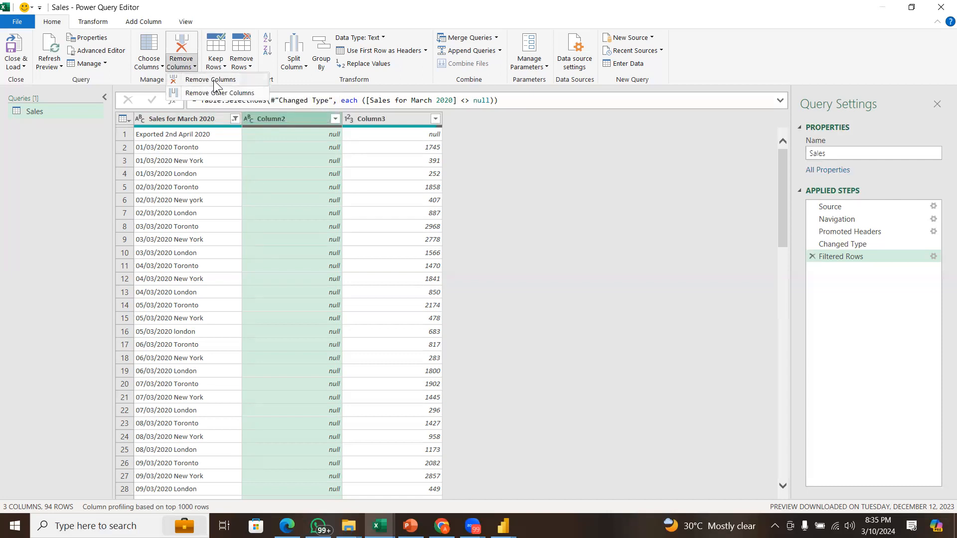
{"action": "left_click", "coordinate": [301, 120]}
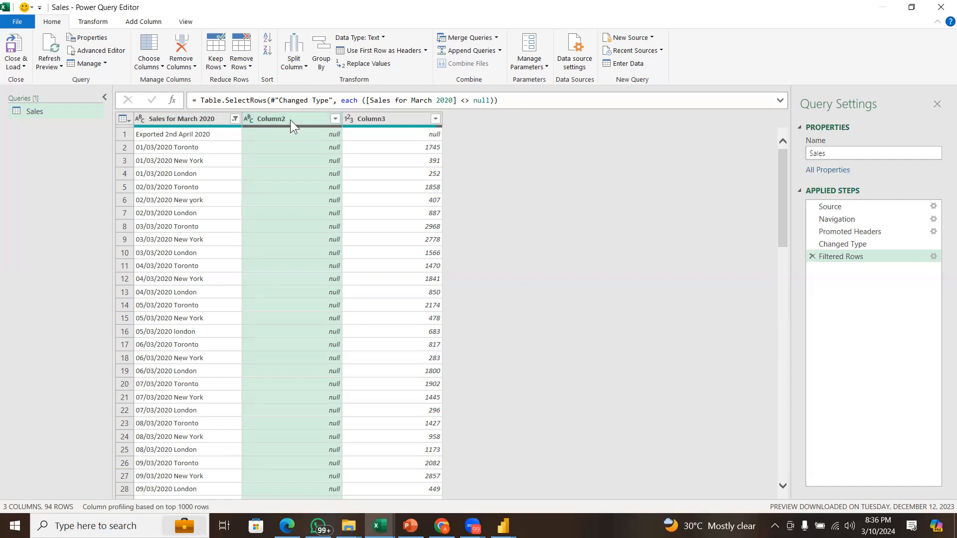
{"action": "right_click", "coordinate": [290, 120]}
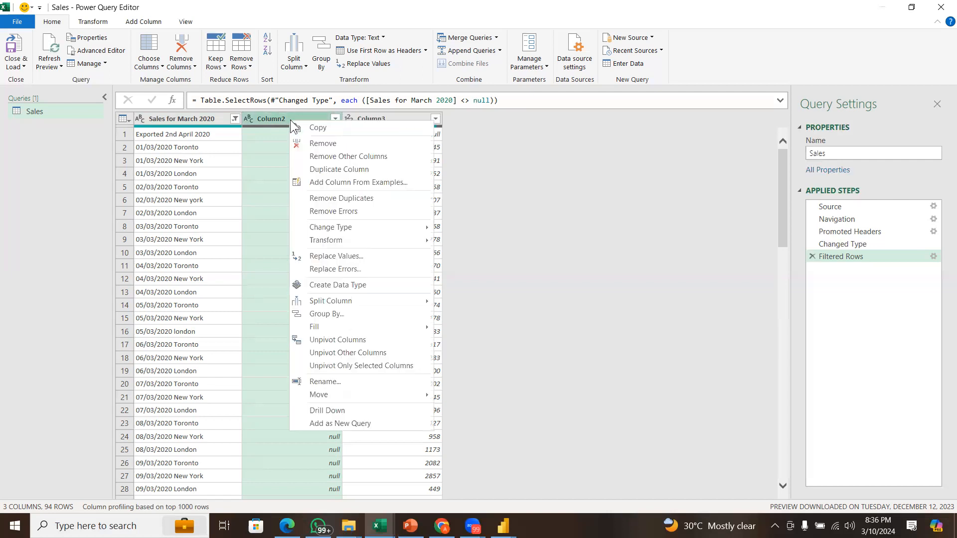
{"action": "left_click", "coordinate": [323, 144]}
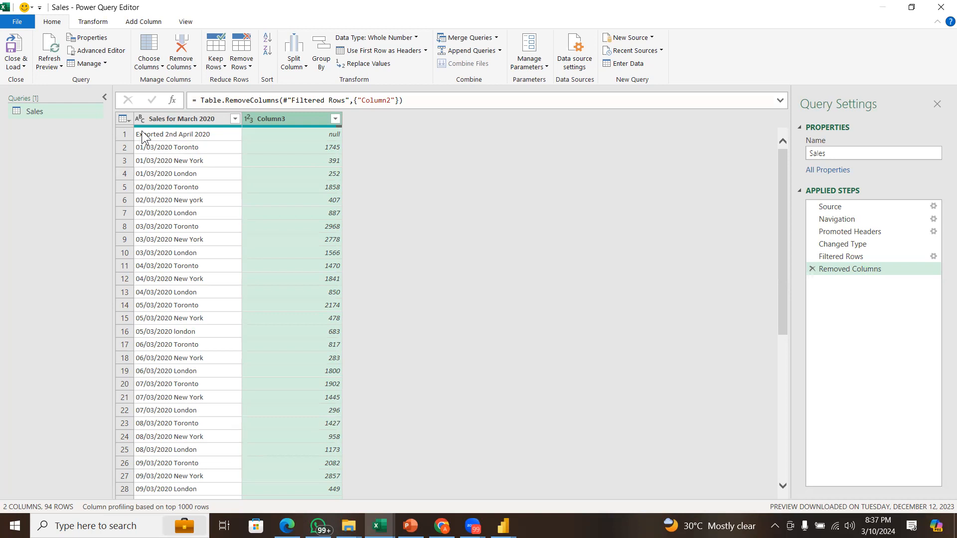
Remove the top 1 row, the Exported 2nd April 2020 line, from the Sales query.
{"action": "left_click", "coordinate": [247, 67]}
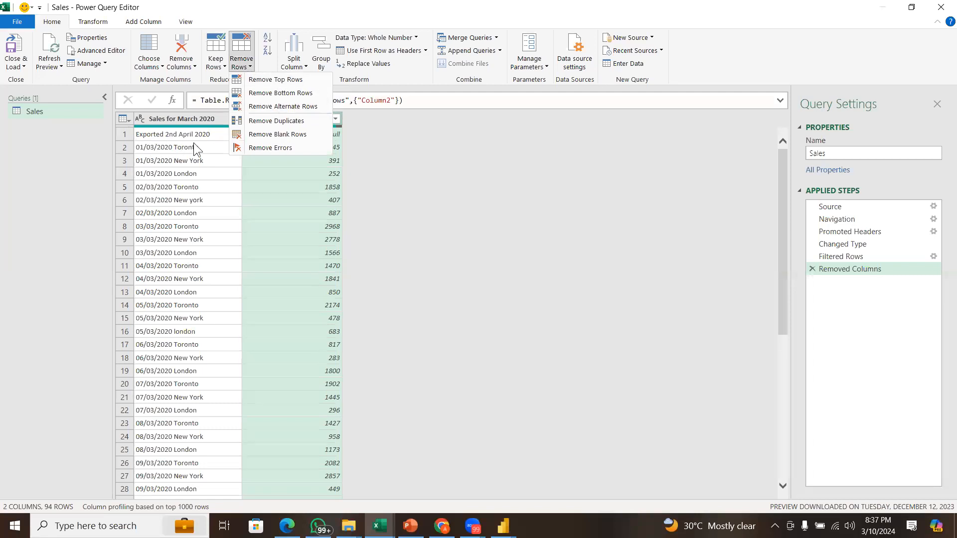
{"action": "left_click", "coordinate": [278, 85]}
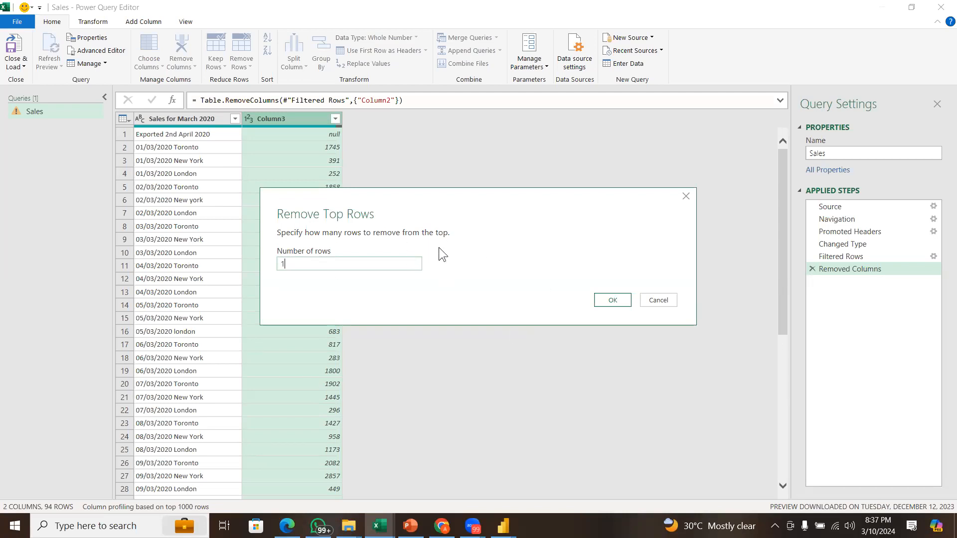
{"action": "left_click", "coordinate": [605, 303]}
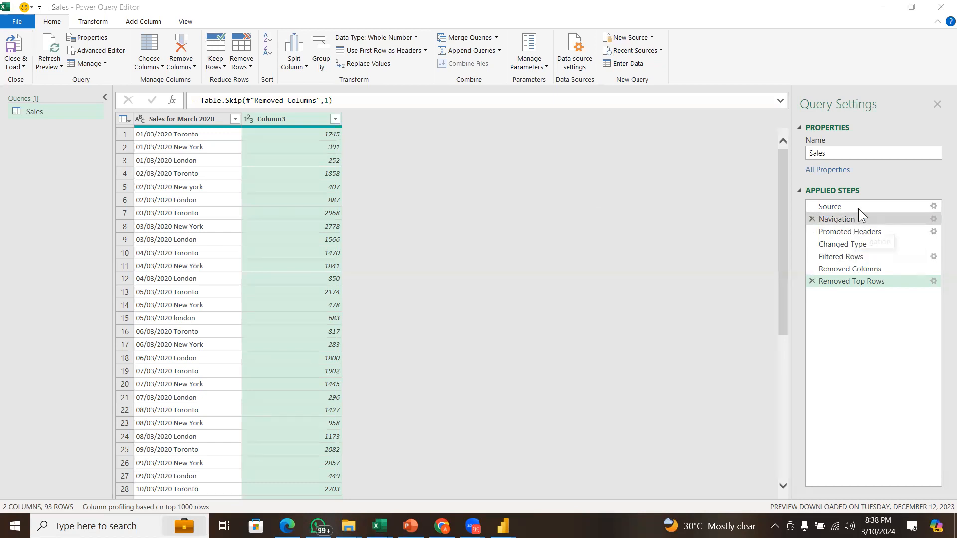
Review the query name and the Source, Navigation, Promoted Headers and Changed Type applied steps one by one.
{"action": "left_click", "coordinate": [858, 159]}
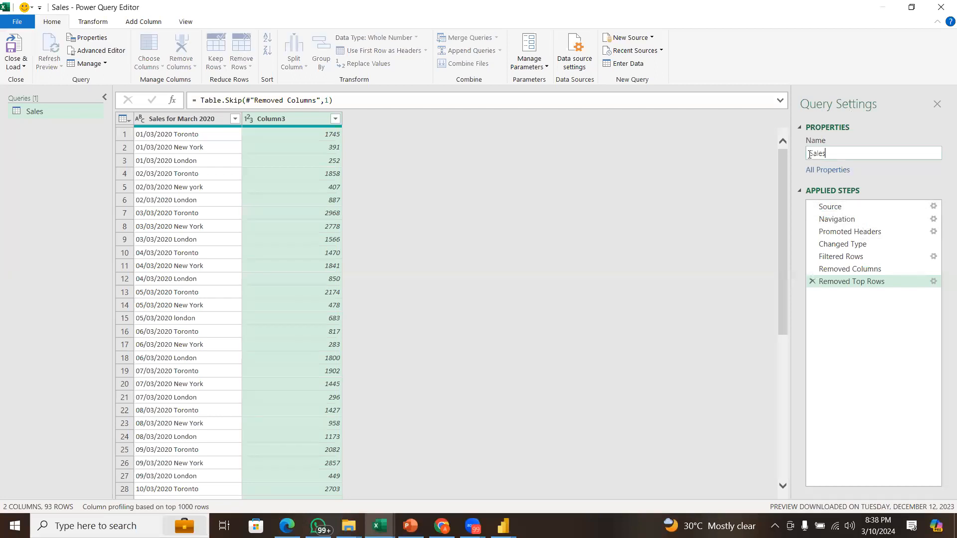
{"action": "left_click_drag", "start_coordinate": [810, 153], "coordinate": [835, 153]}
{"action": "left_click", "coordinate": [832, 208]}
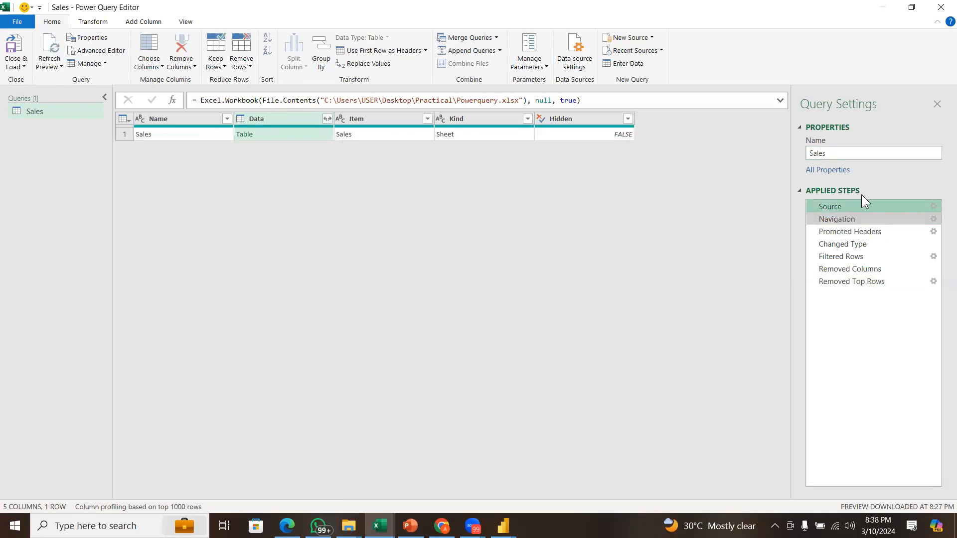
{"action": "left_click", "coordinate": [855, 221]}
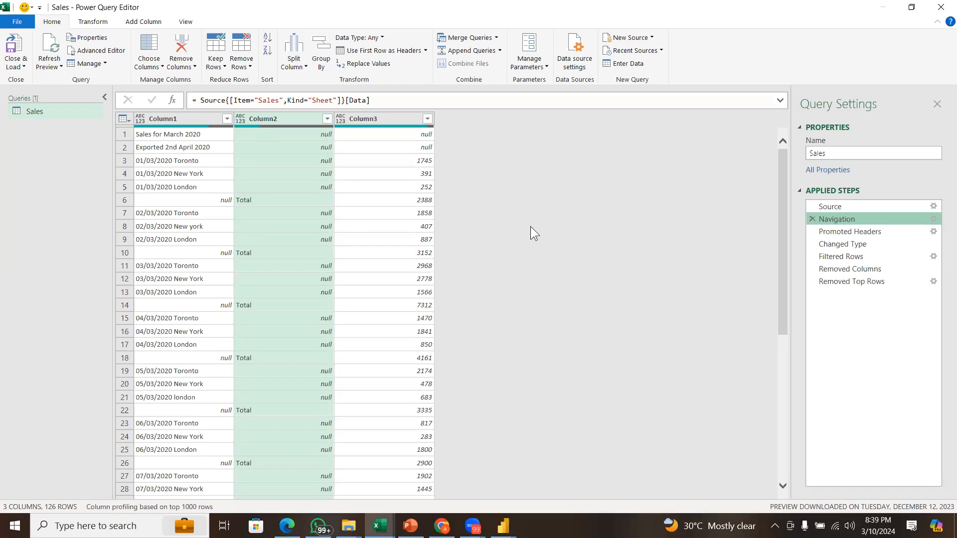
{"action": "left_click", "coordinate": [827, 232]}
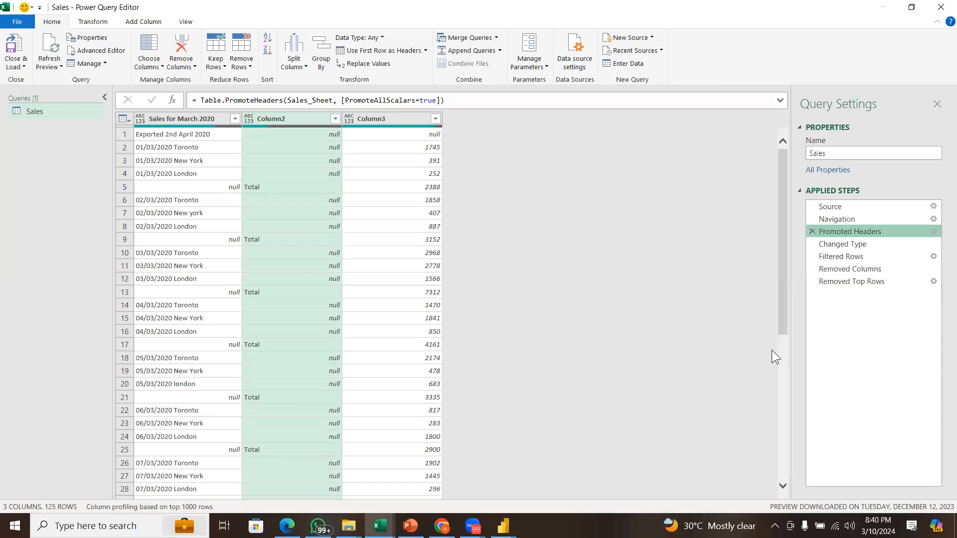
{"action": "left_click", "coordinate": [857, 243]}
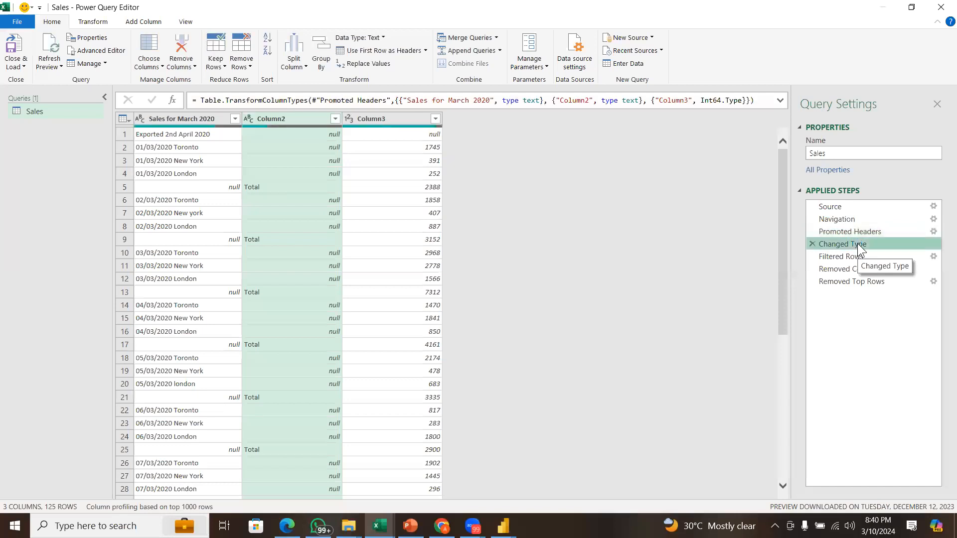
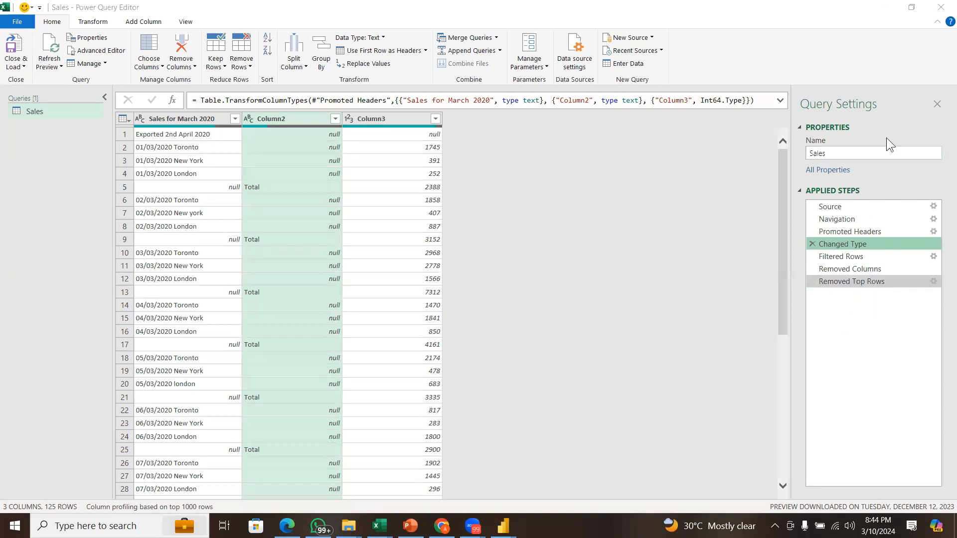
Close Excel's Power Query Editor without keeping the changes, and close Power BI's Power Query Editor without applying the pending changes.
{"action": "left_click", "coordinate": [942, 6]}
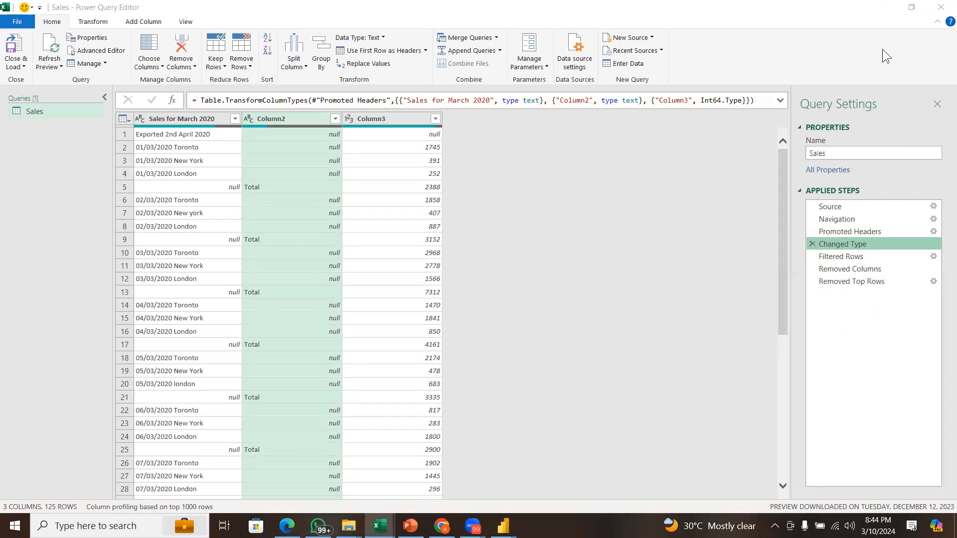
{"action": "left_click", "coordinate": [538, 282]}
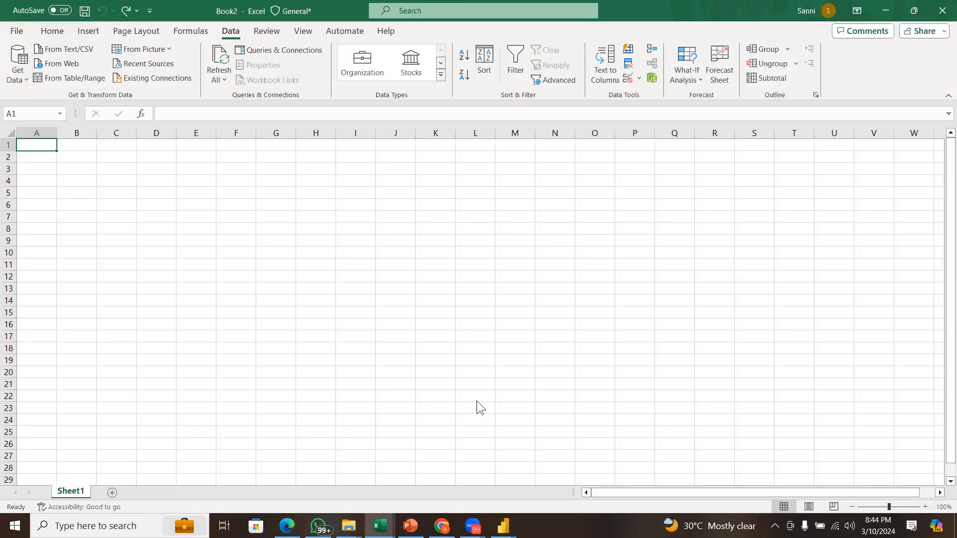
{"action": "mouse_move", "coordinate": [504, 524]}
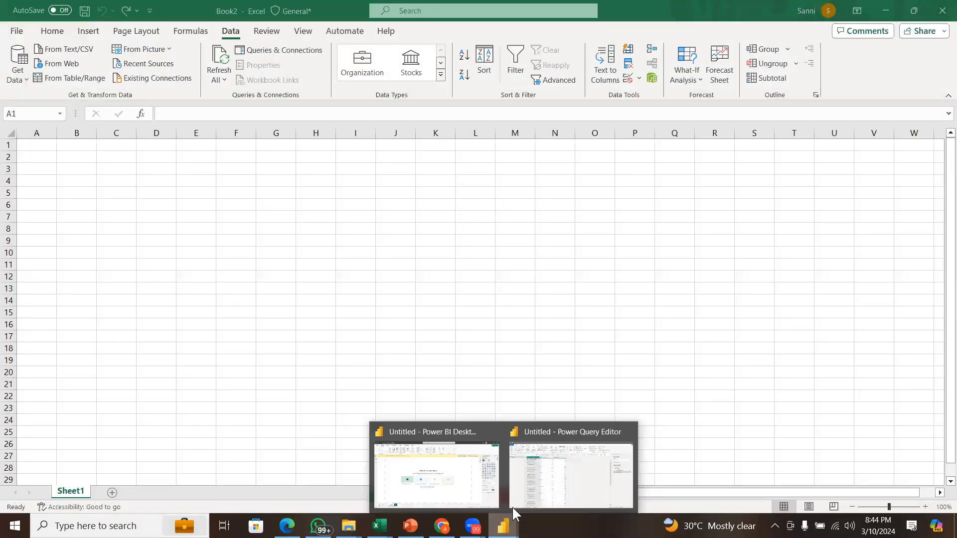
{"action": "left_click", "coordinate": [539, 485]}
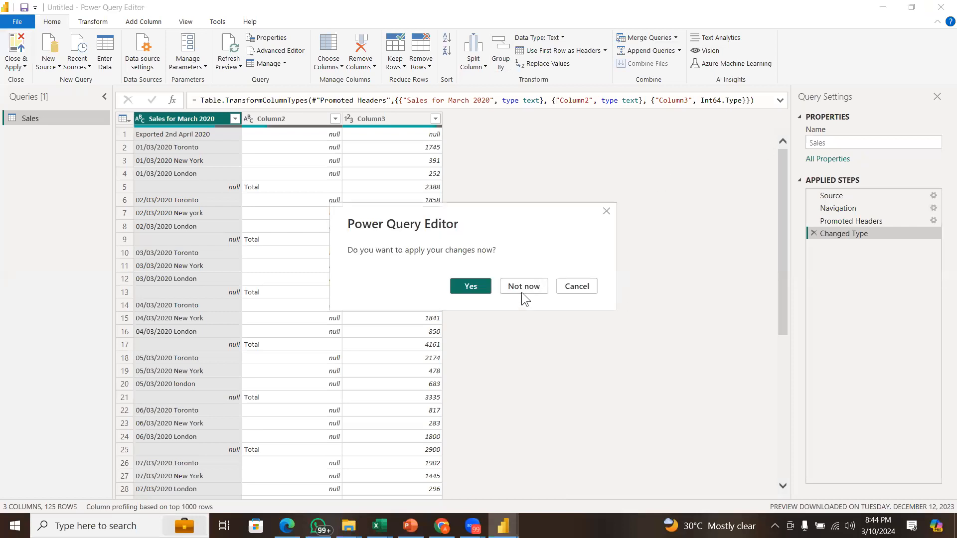
{"action": "left_click", "coordinate": [523, 287]}
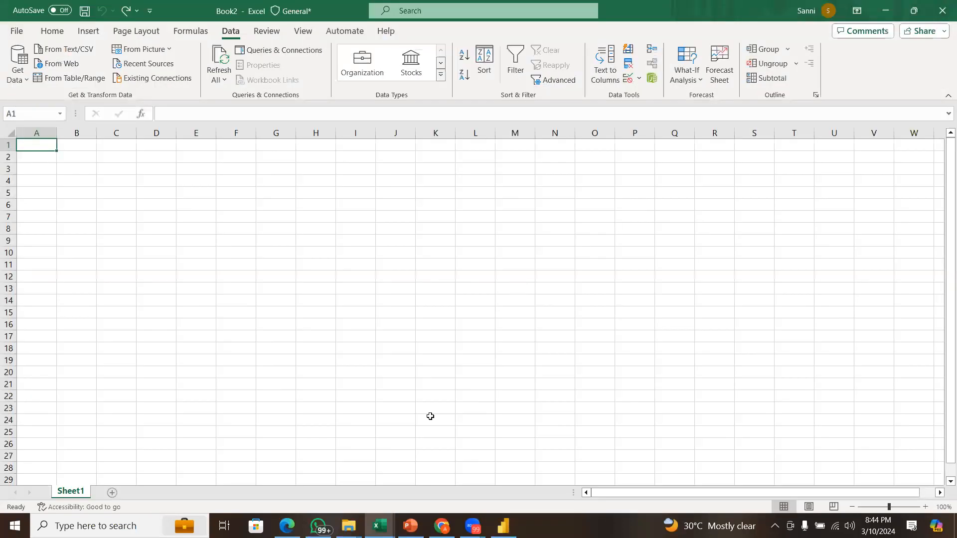
Switch to Power BI Desktop and discard the pending changes to the Sales query.
{"action": "mouse_move", "coordinate": [503, 526]}
{"action": "left_click", "coordinate": [507, 465]}
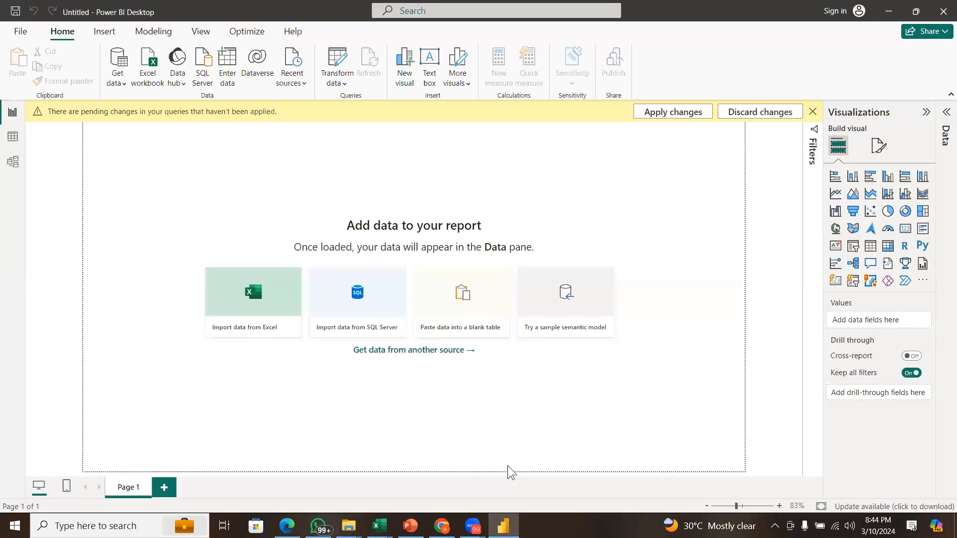
{"action": "left_click", "coordinate": [742, 113]}
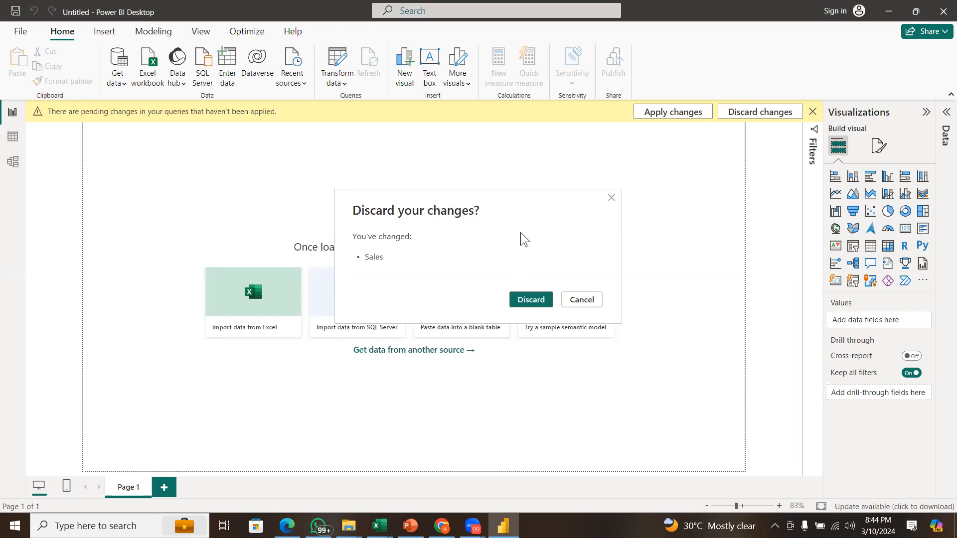
{"action": "left_click", "coordinate": [532, 301]}
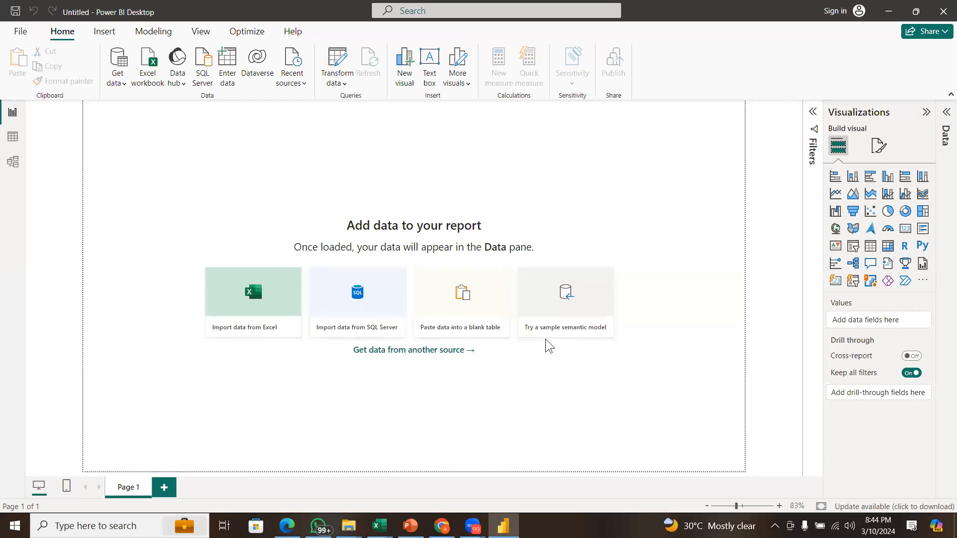
Switch to the blank Book2 workbook in Excel and bring up its data import commands.
{"action": "mouse_move", "coordinate": [379, 526]}
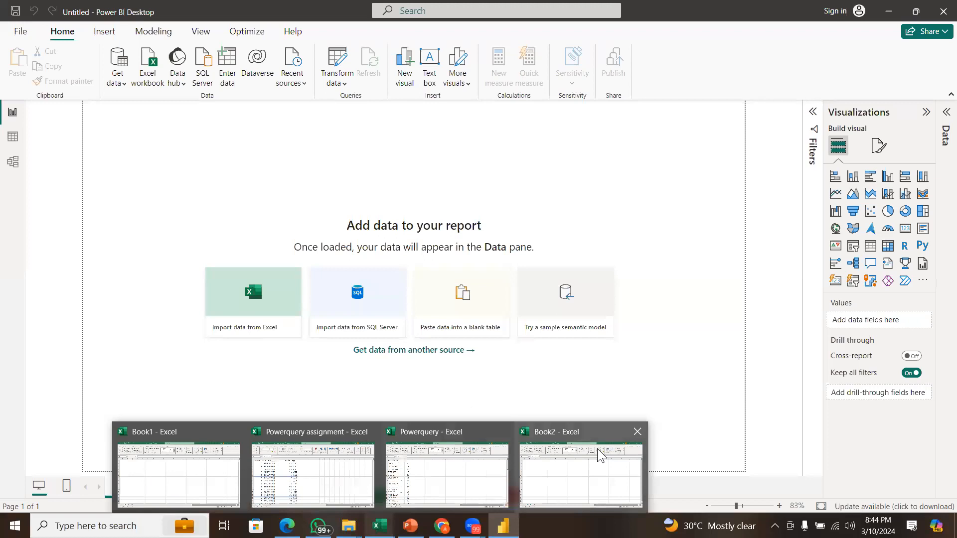
{"action": "left_click", "coordinate": [600, 455]}
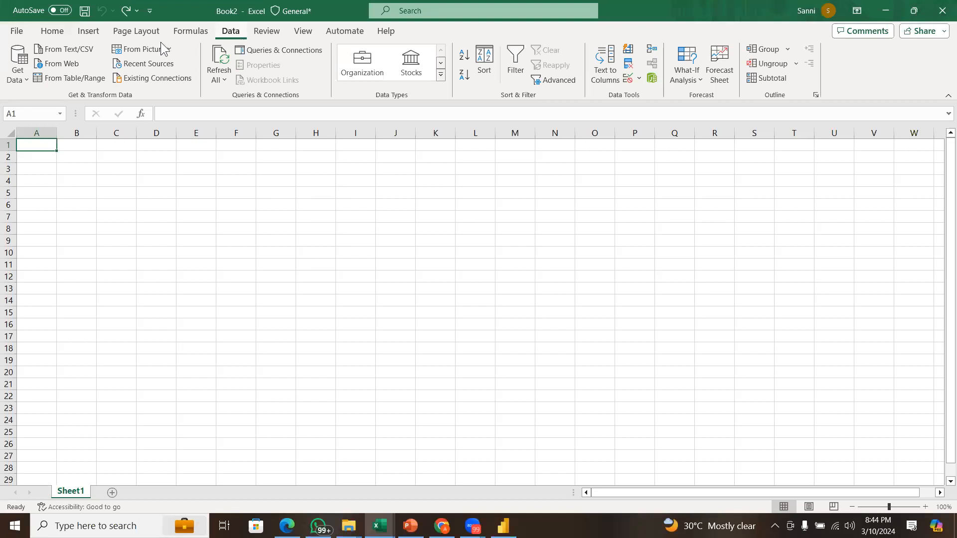
{"action": "left_click", "coordinate": [56, 34]}
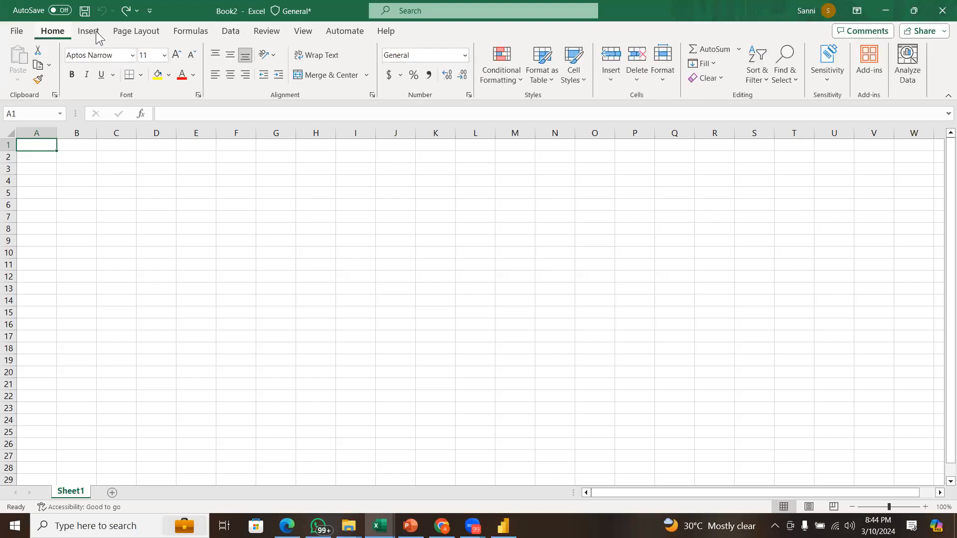
{"action": "left_click", "coordinate": [238, 35]}
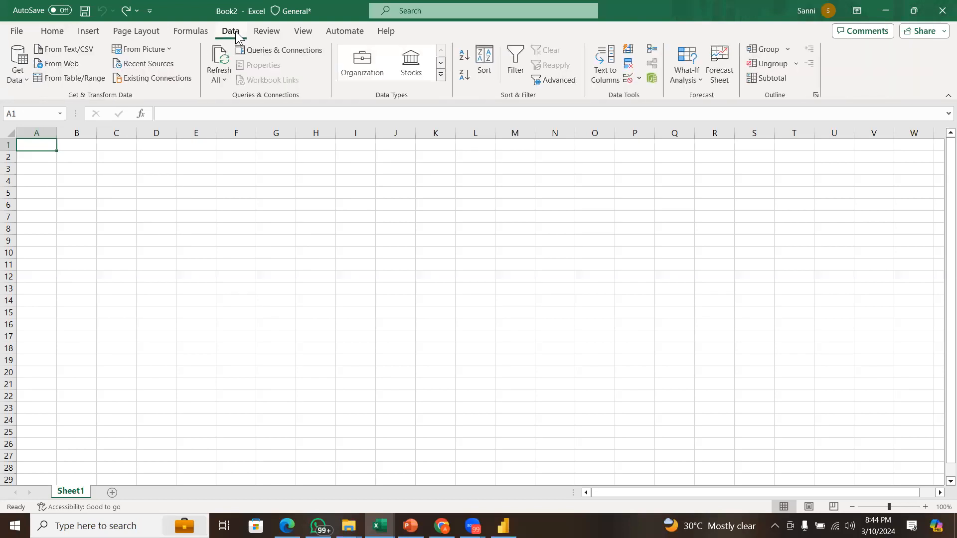
{"action": "left_click", "coordinate": [53, 35]}
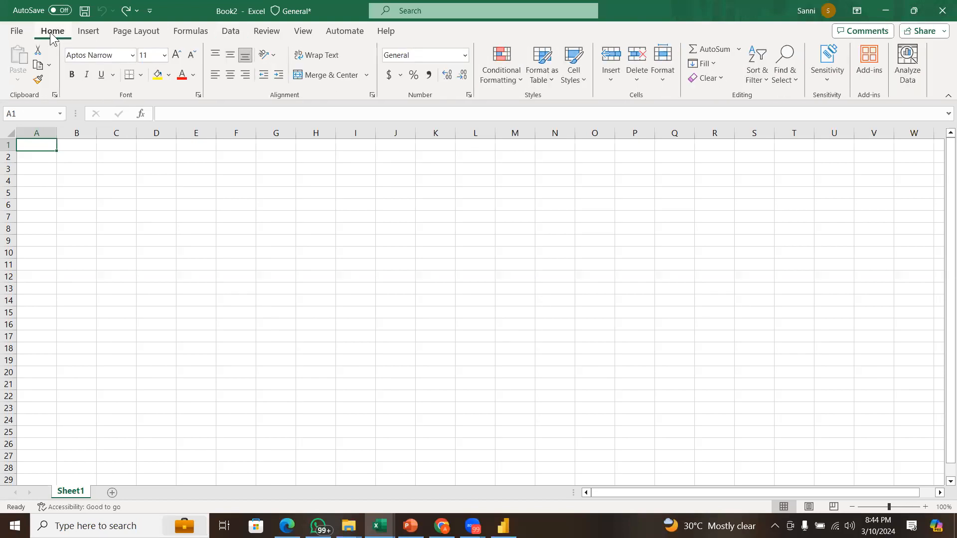
{"action": "left_click", "coordinate": [239, 35]}
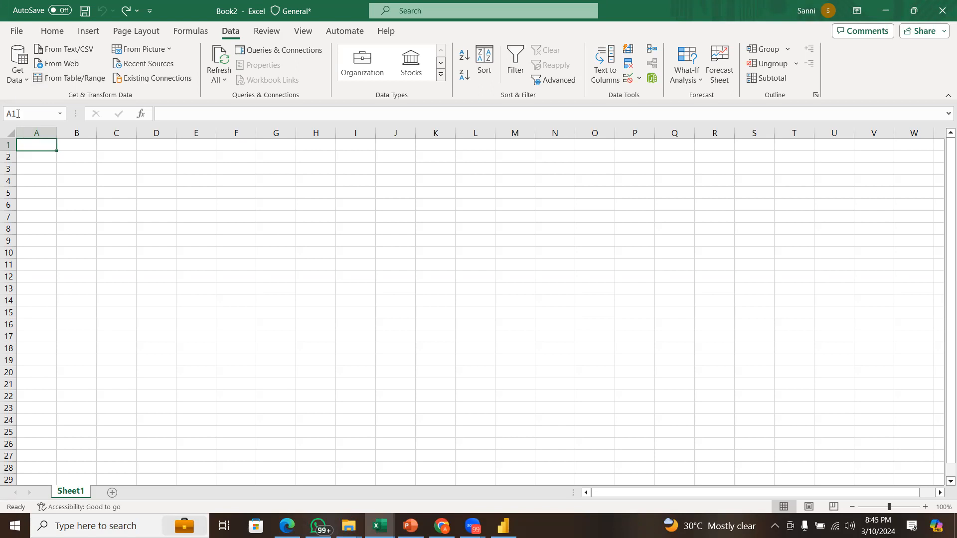
Import the Powerquery Excel workbook from the Practical folder as a data source.
{"action": "left_click", "coordinate": [20, 77]}
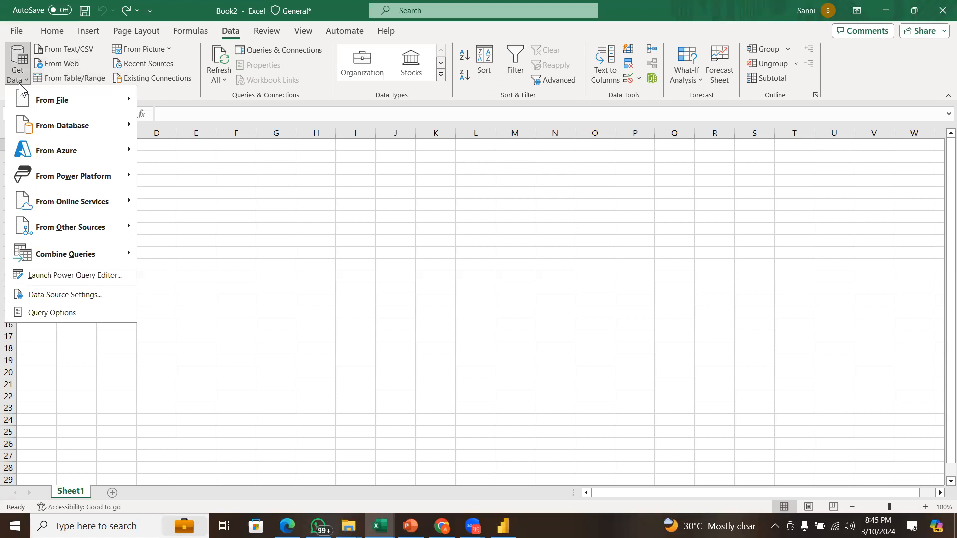
{"action": "mouse_move", "coordinate": [54, 99]}
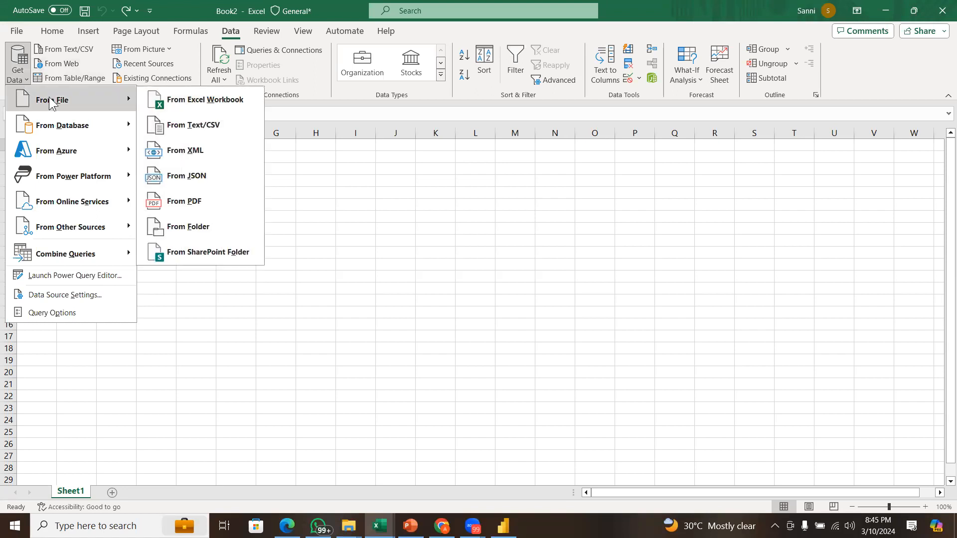
{"action": "left_click", "coordinate": [230, 103]}
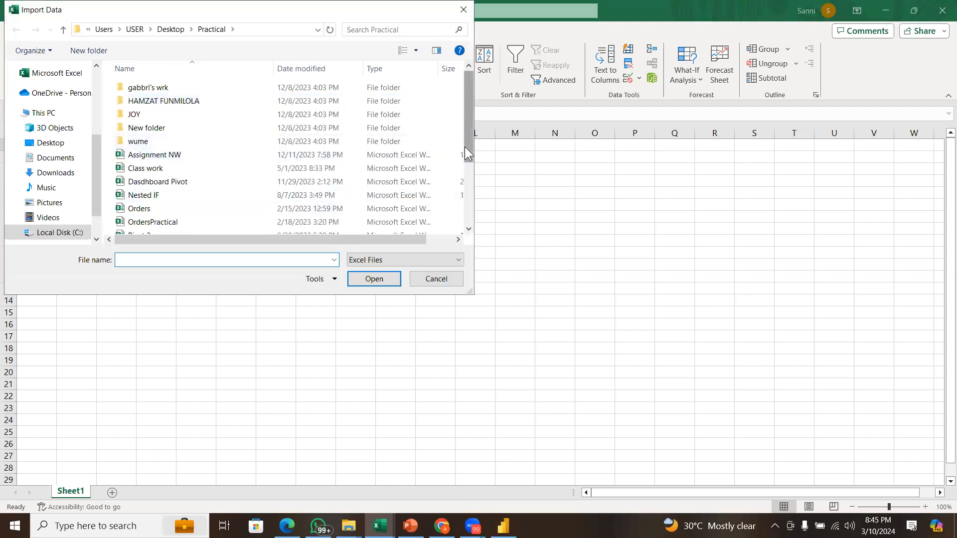
{"action": "left_click_drag", "start_coordinate": [465, 149], "coordinate": [466, 219]}
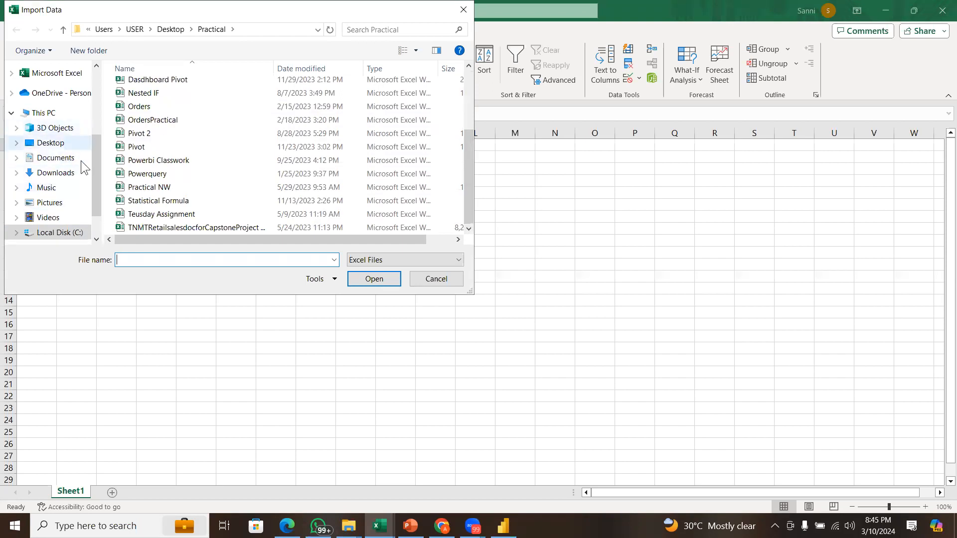
{"action": "left_click", "coordinate": [165, 176]}
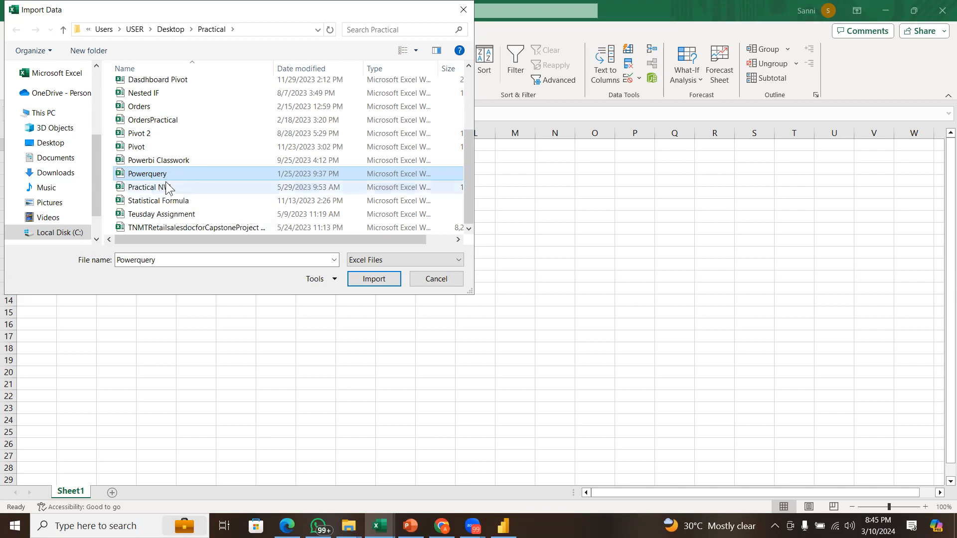
{"action": "left_click", "coordinate": [369, 279]}
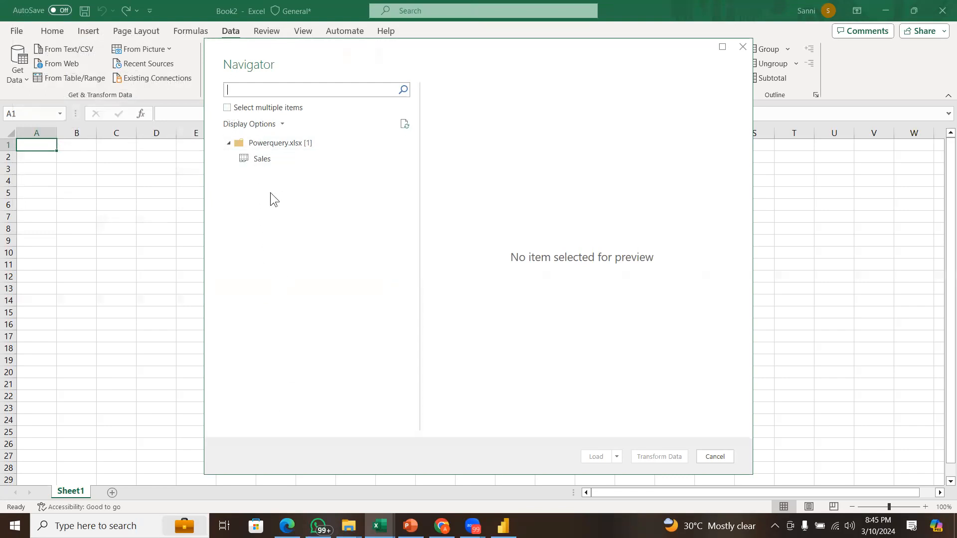
Enable multiple-item selection, choose the Sales sheet for transformation in Power Query Editor, and dismiss the preview age notice.
{"action": "left_click", "coordinate": [255, 108]}
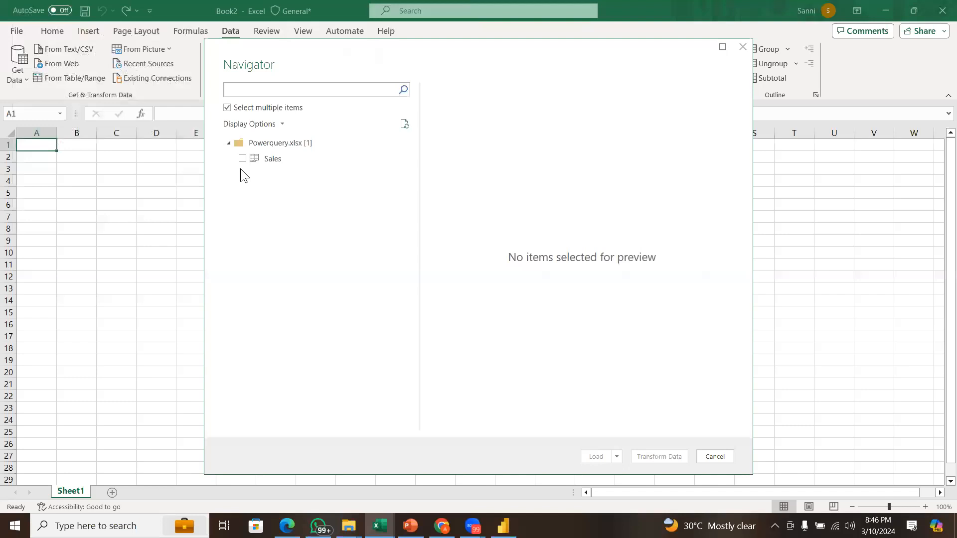
{"action": "left_click", "coordinate": [263, 160]}
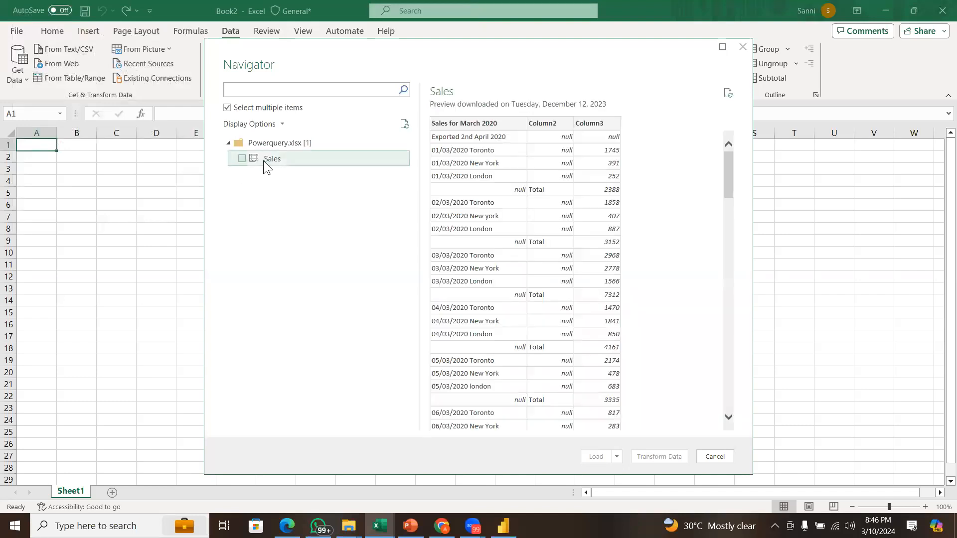
{"action": "left_click", "coordinate": [241, 160]}
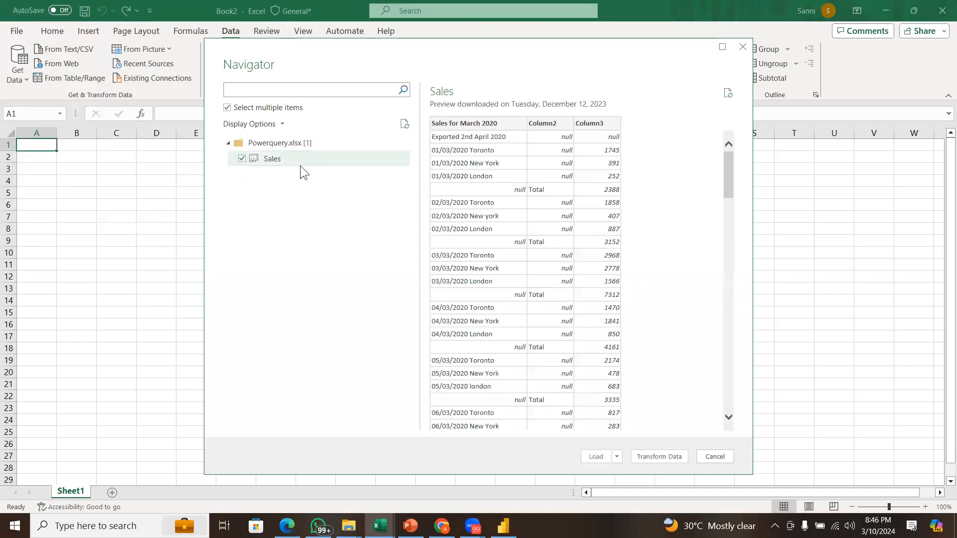
{"action": "left_click", "coordinate": [659, 451]}
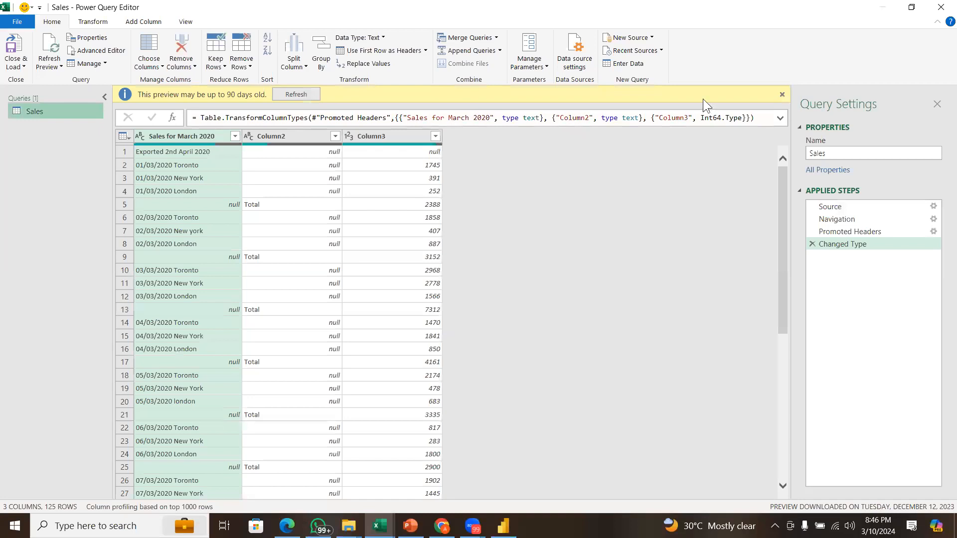
{"action": "left_click", "coordinate": [780, 94]}
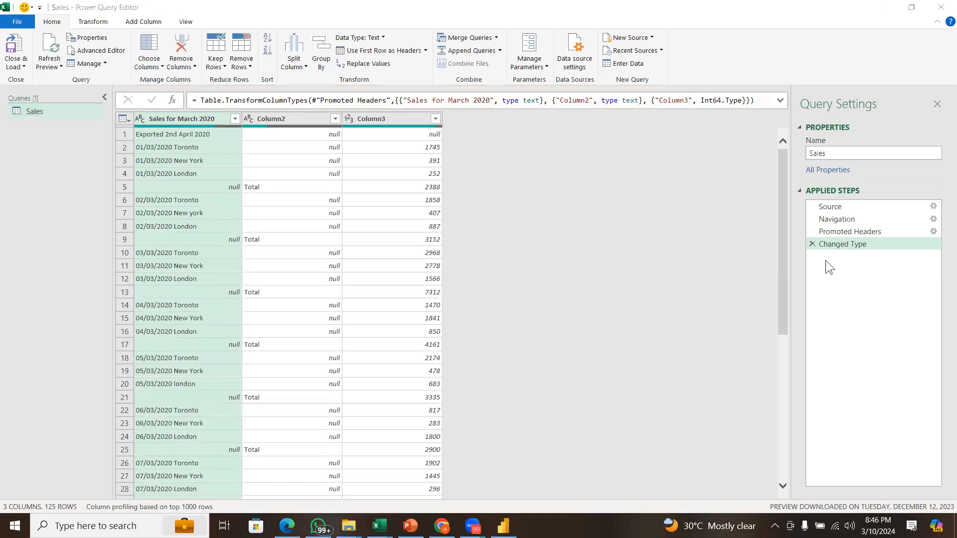
Examine the data at the Source, Navigation, Promoted Headers and Changed Type applied steps in order.
{"action": "left_click", "coordinate": [846, 207]}
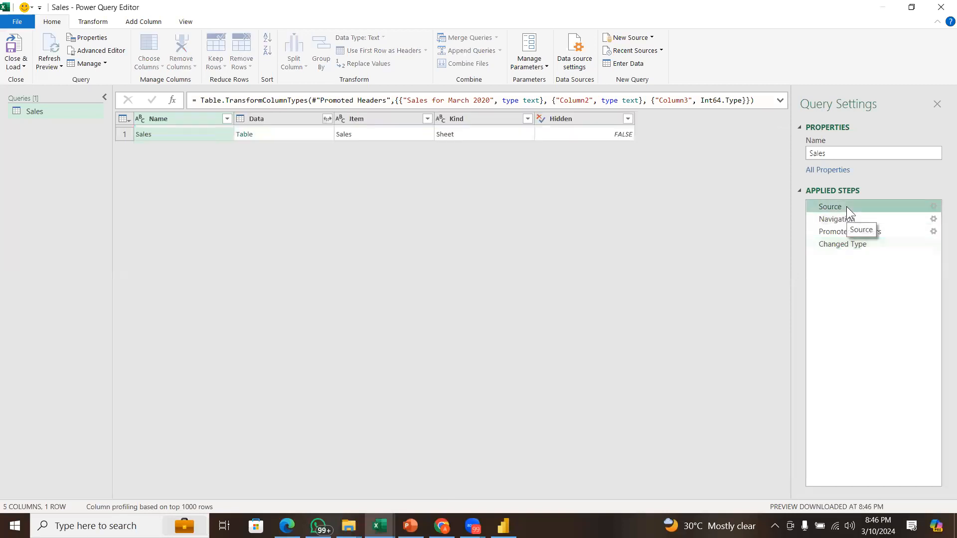
{"action": "left_click", "coordinate": [847, 218]}
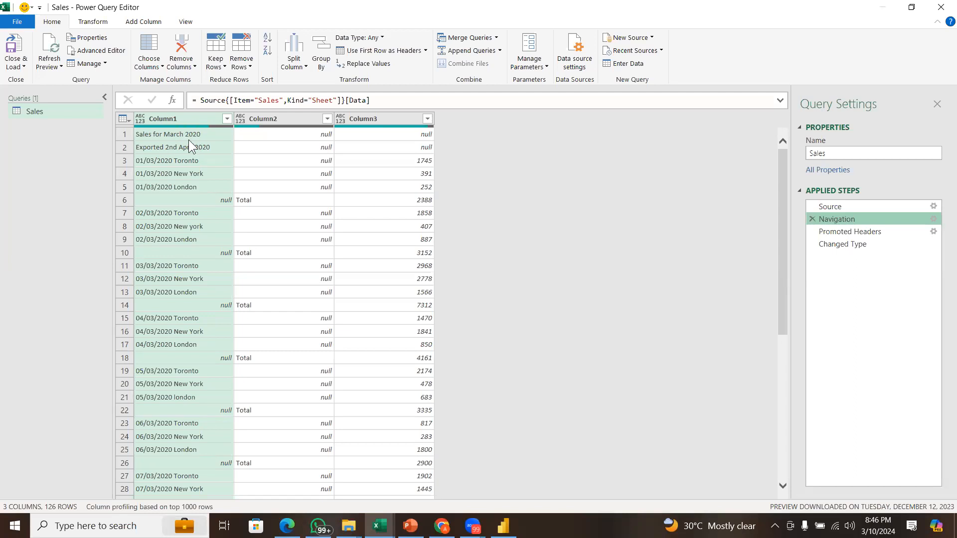
{"action": "left_click", "coordinate": [849, 232]}
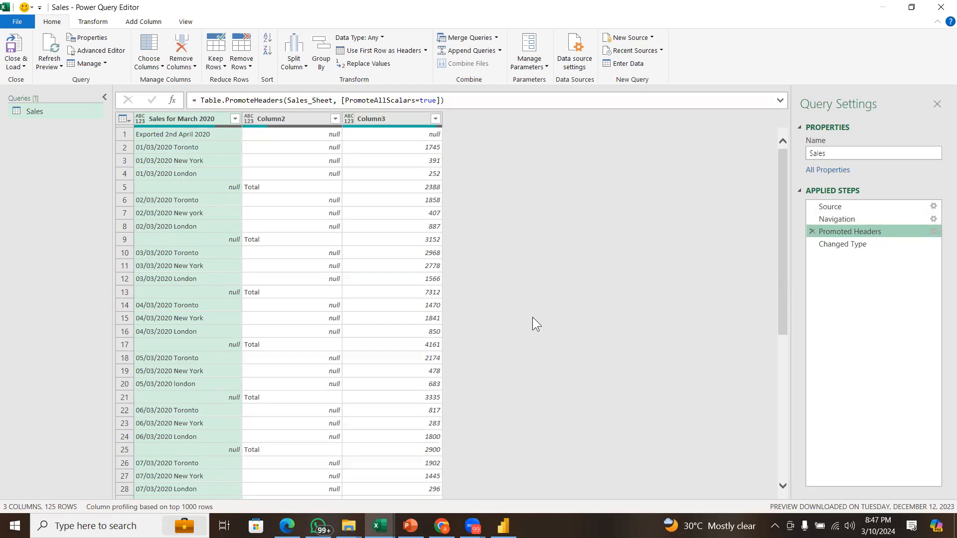
{"action": "left_click", "coordinate": [852, 241]}
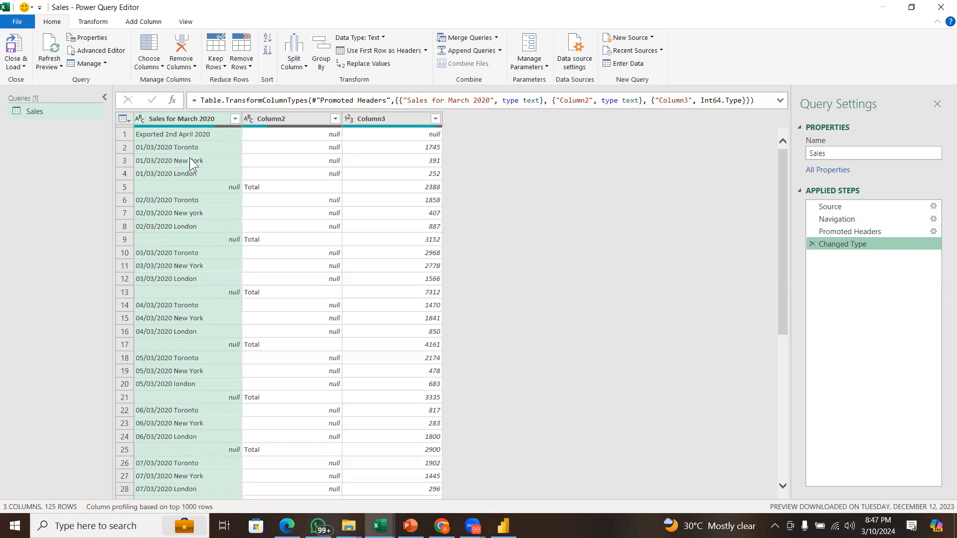
Inspect the London entries and the null row in the Sales for March 2020 column.
{"action": "left_click", "coordinate": [173, 185]}
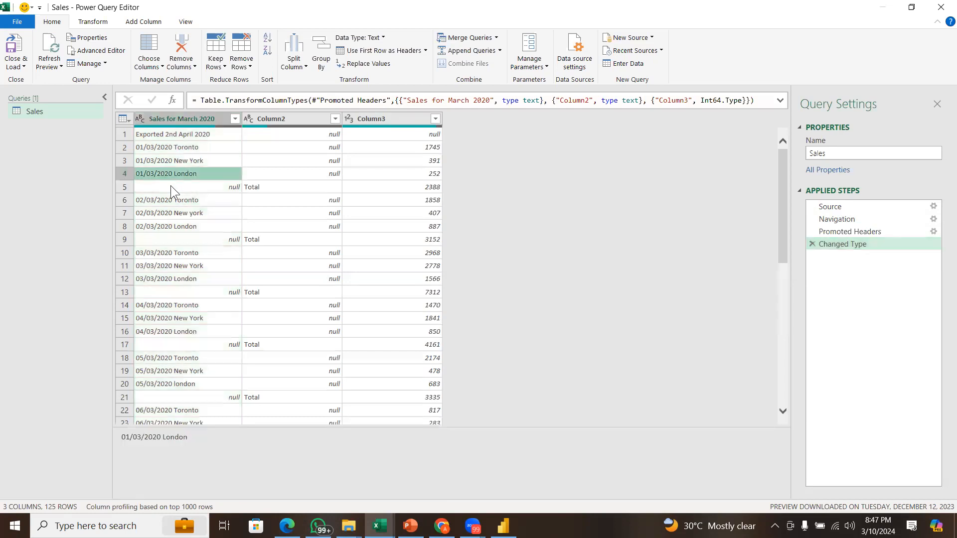
{"action": "left_click", "coordinate": [180, 230]}
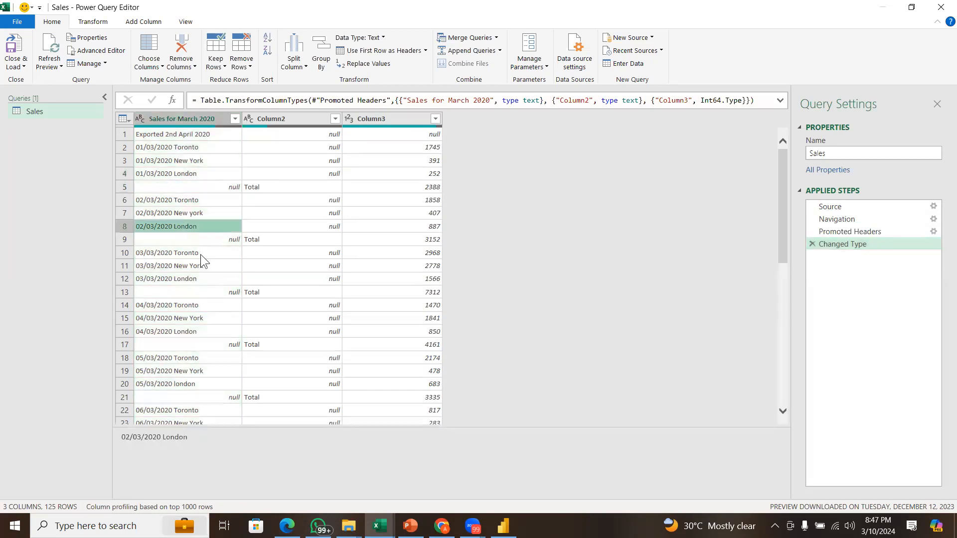
{"action": "left_click", "coordinate": [197, 241]}
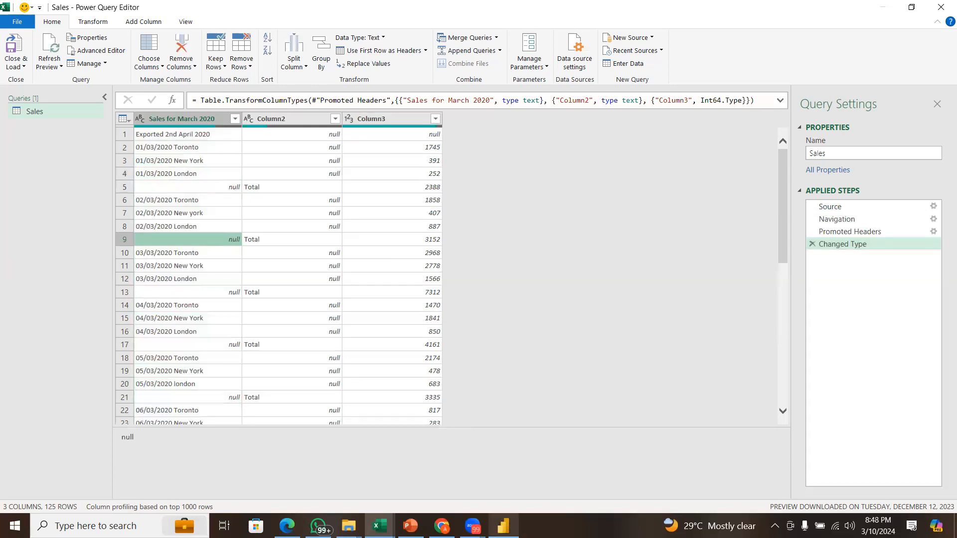
Switch to Power BI Desktop and close it without saving the untitled report.
{"action": "left_click", "coordinate": [503, 526]}
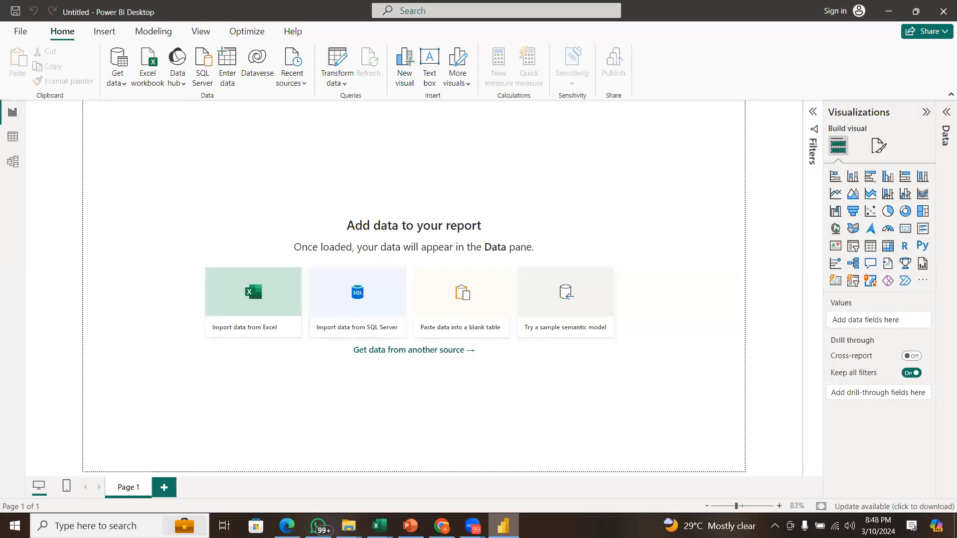
{"action": "left_click", "coordinate": [944, 12]}
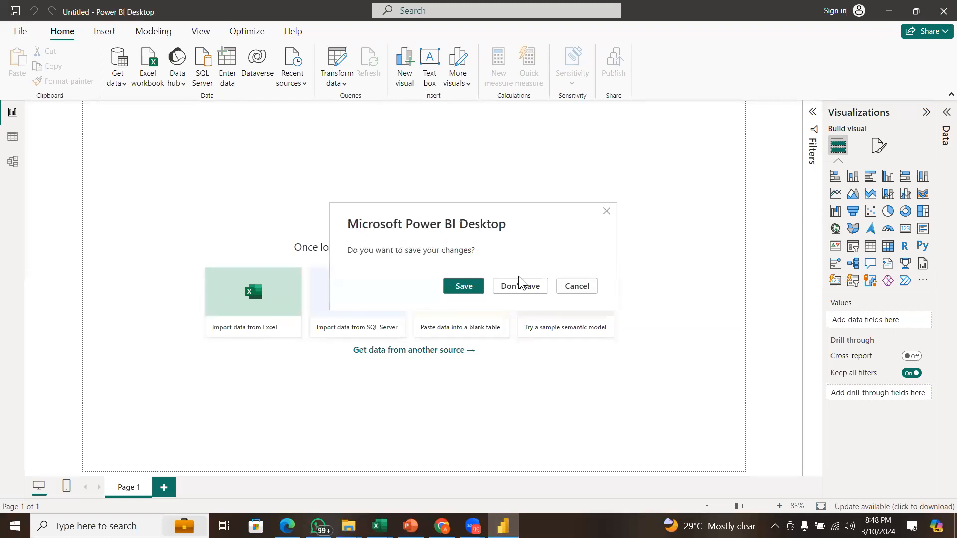
{"action": "left_click", "coordinate": [519, 287]}
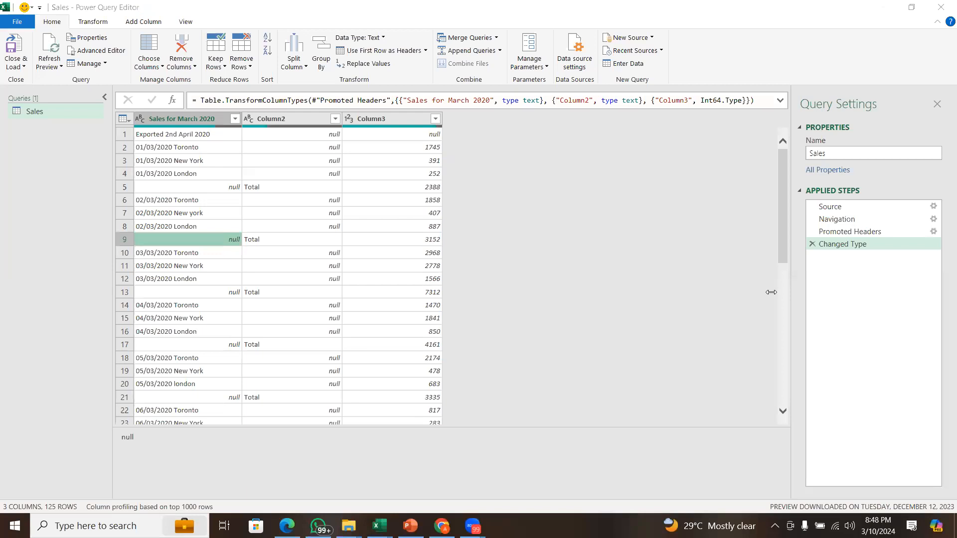
Examine the null cells, the Total labels in Column2 and the amounts in Column3 of the Sales query.
{"action": "left_click", "coordinate": [175, 187]}
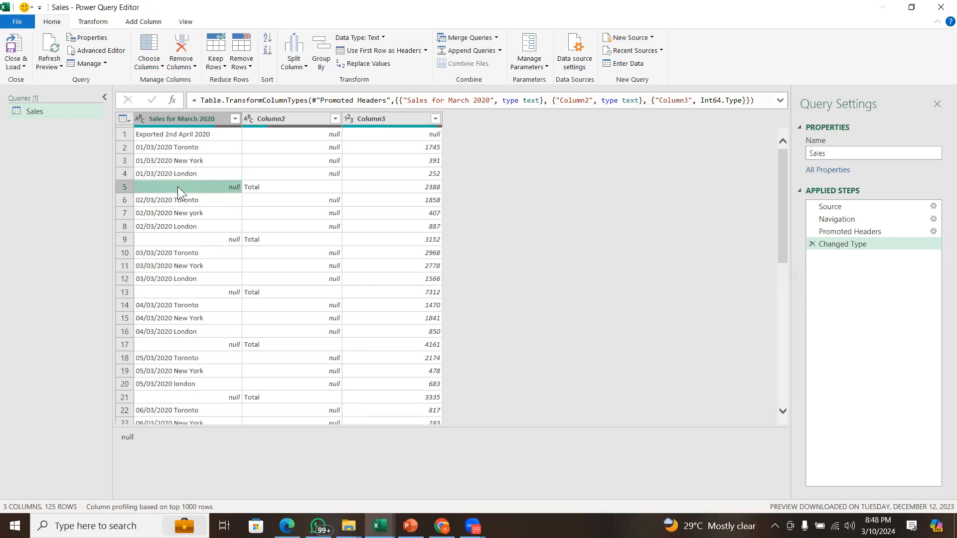
{"action": "left_click", "coordinate": [178, 237]}
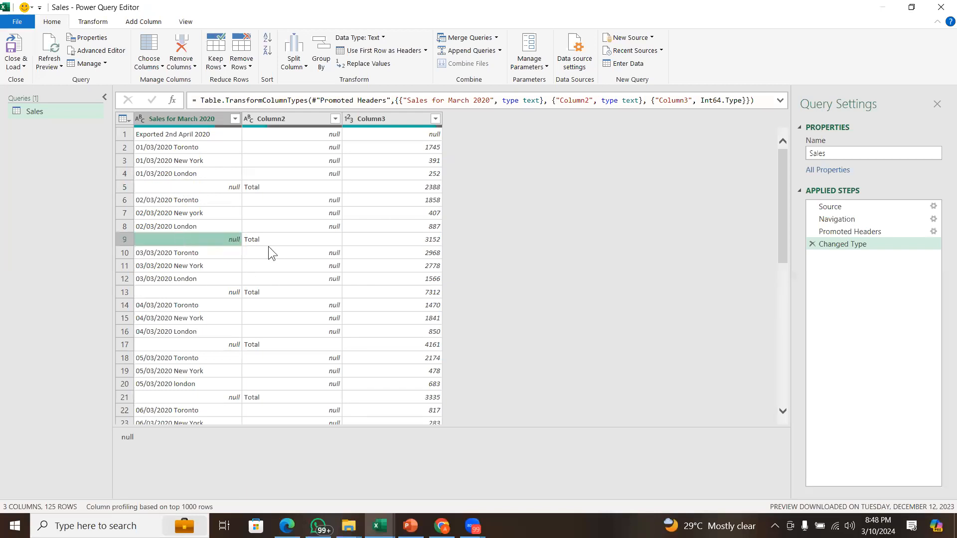
{"action": "left_click", "coordinate": [268, 244]}
{"action": "left_click", "coordinate": [291, 188]}
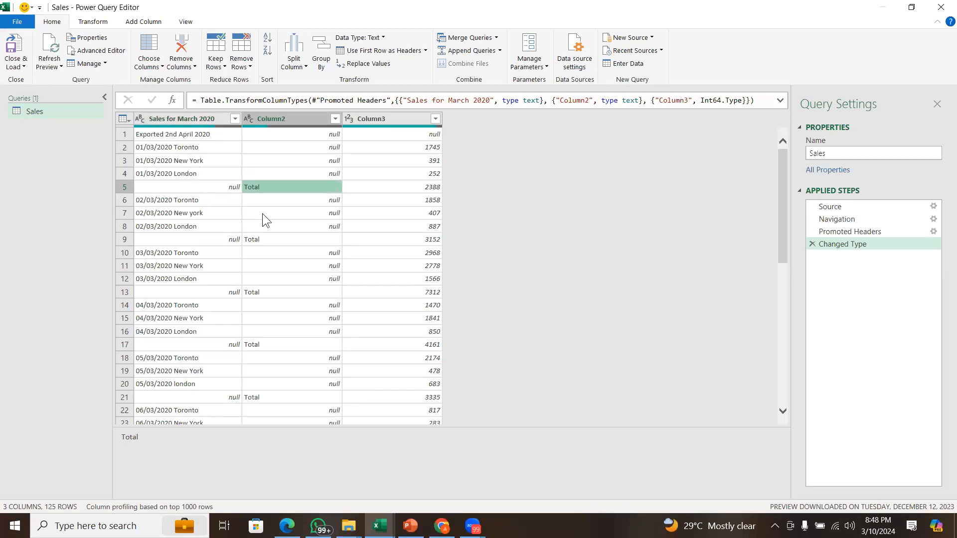
{"action": "left_click", "coordinate": [436, 190]}
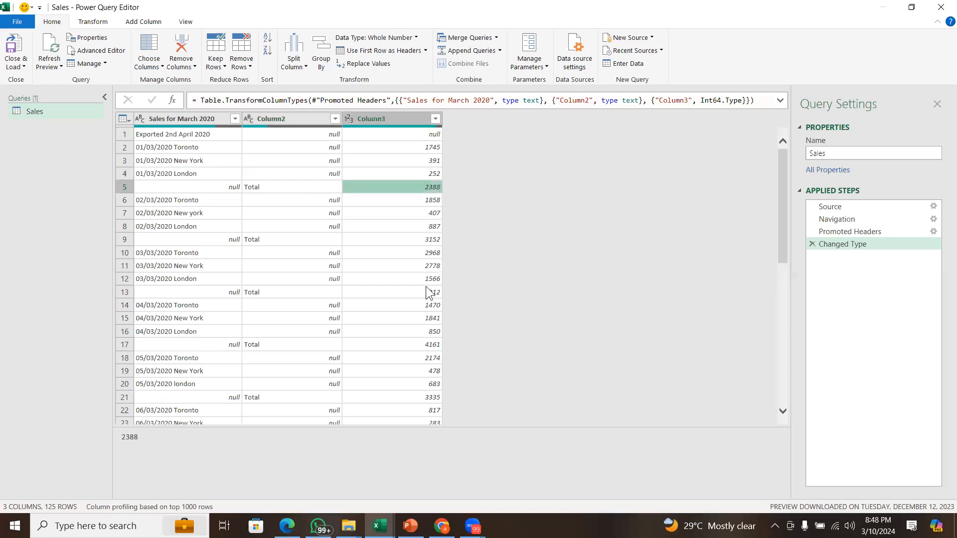
{"action": "left_click", "coordinate": [432, 254]}
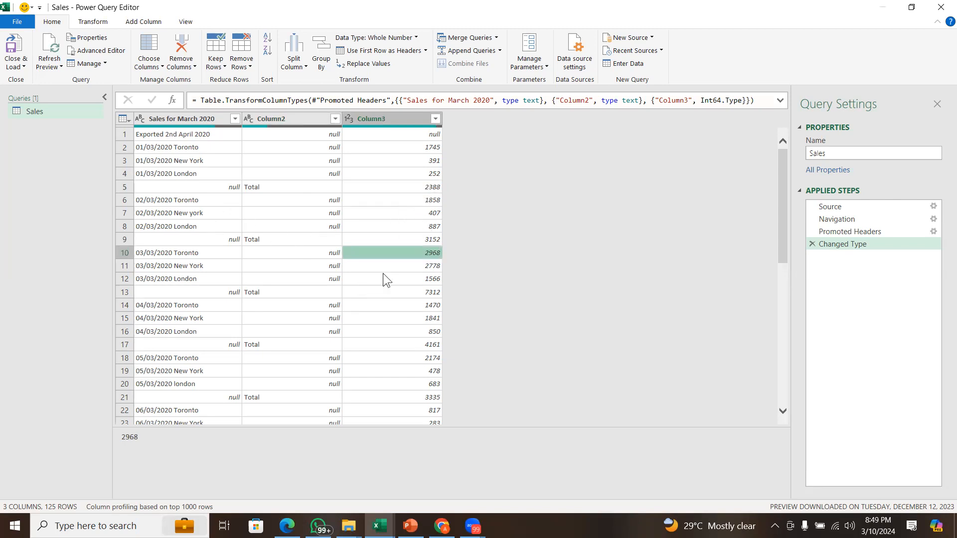
Examine the daily Total rows, including their null entries in Sales for March 2020 and their amounts in Column3.
{"action": "left_click", "coordinate": [393, 242]}
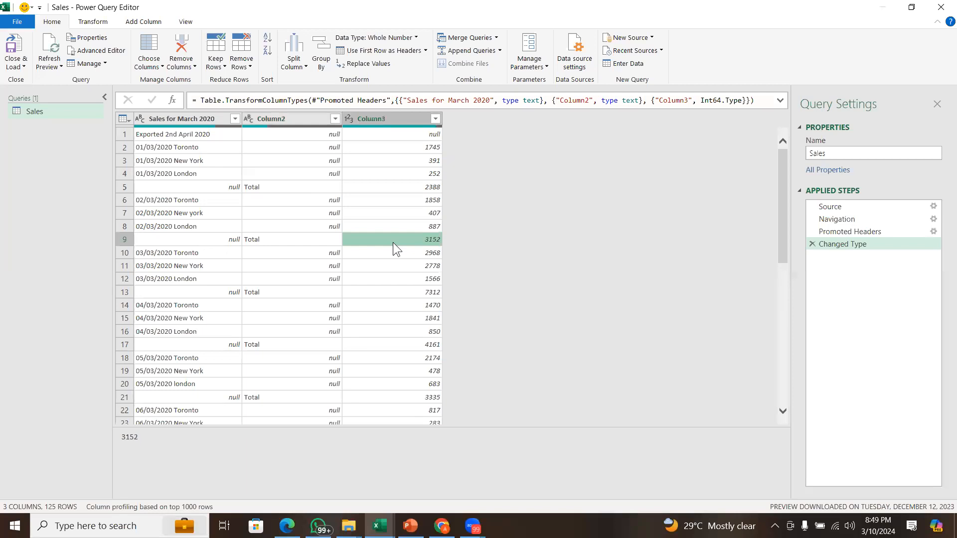
{"action": "left_click", "coordinate": [219, 238]}
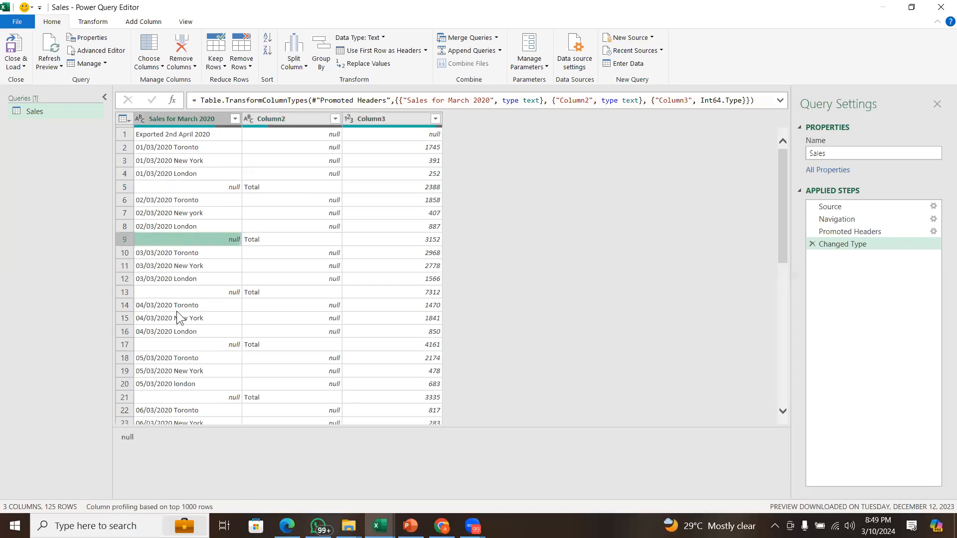
{"action": "left_click", "coordinate": [179, 292]}
{"action": "left_click", "coordinate": [172, 345]}
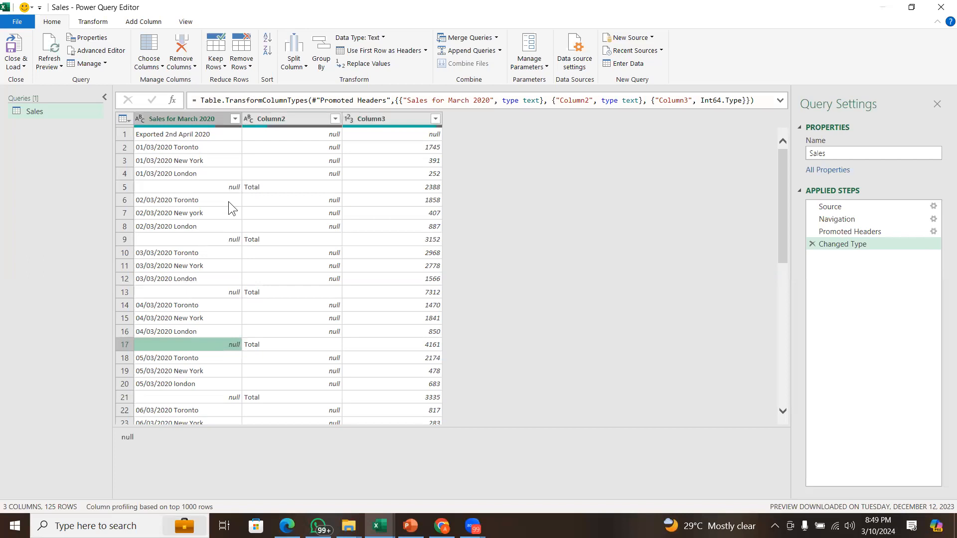
{"action": "left_click", "coordinate": [196, 186]}
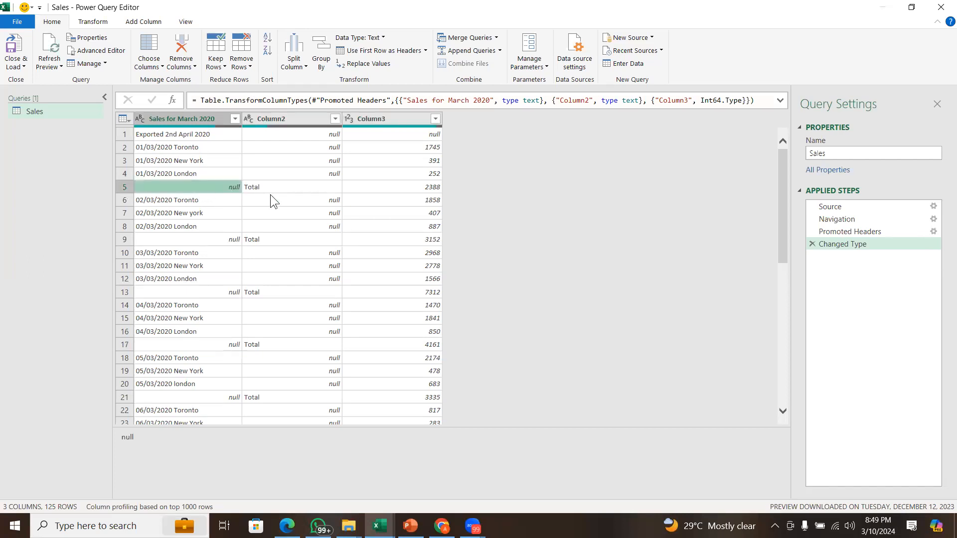
{"action": "left_click", "coordinate": [283, 183]}
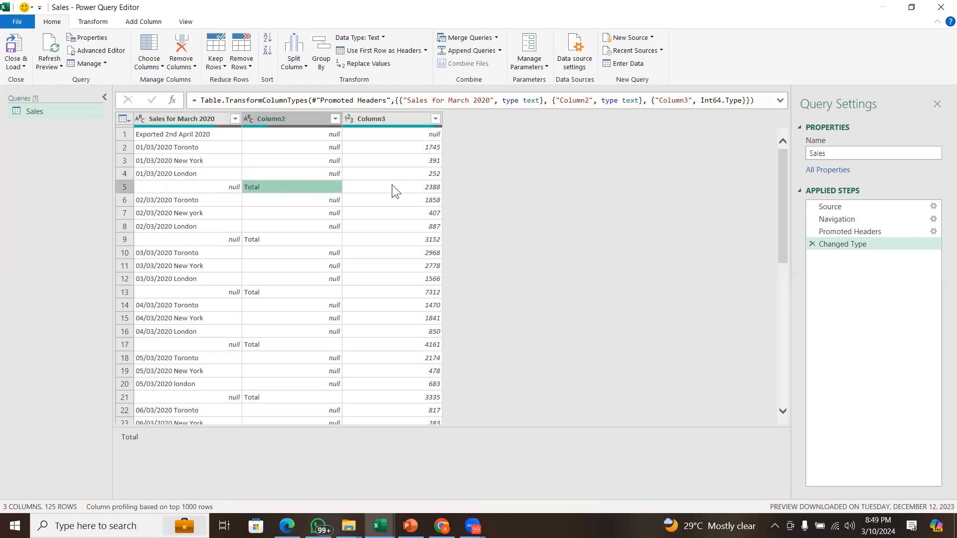
{"action": "left_click", "coordinate": [391, 186]}
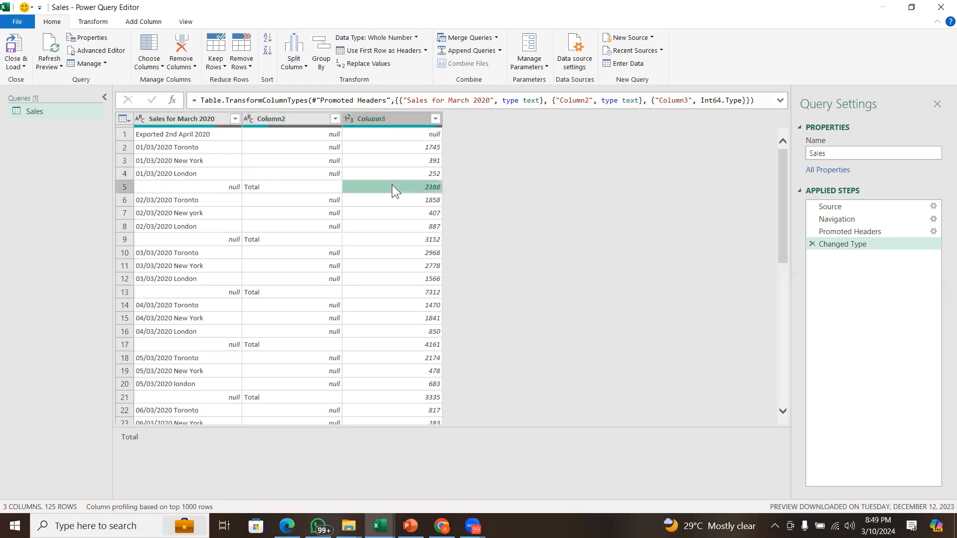
{"action": "left_click", "coordinate": [308, 186]}
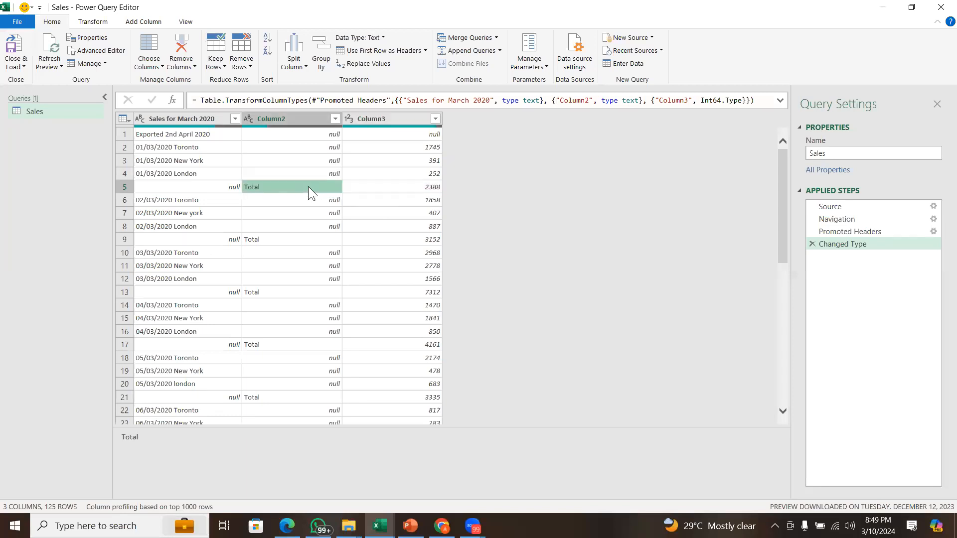
Try filtering the Total rows out of Column2, and delete the resulting Filtered Rows step.
{"action": "left_click", "coordinate": [333, 120]}
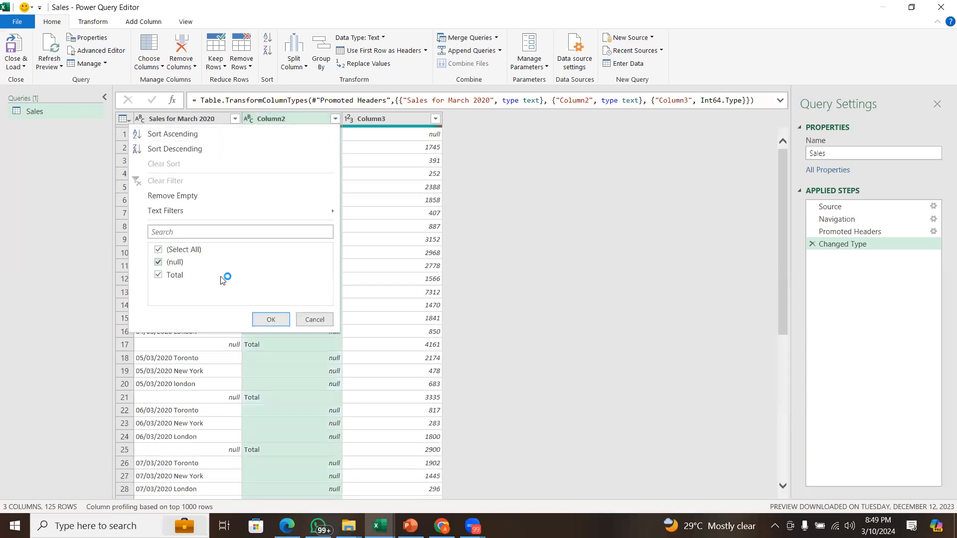
{"action": "left_click", "coordinate": [161, 275]}
{"action": "left_click", "coordinate": [263, 321]}
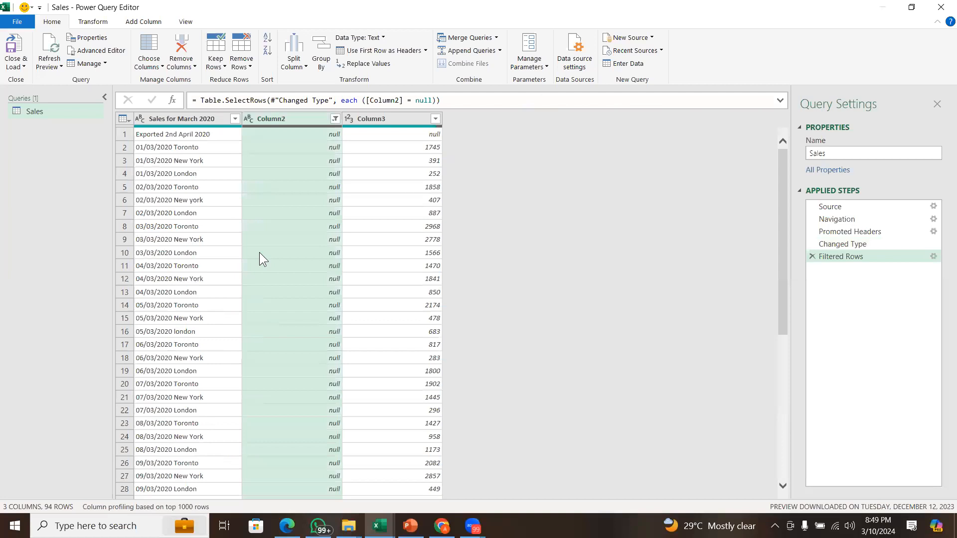
{"action": "left_click", "coordinate": [811, 256]}
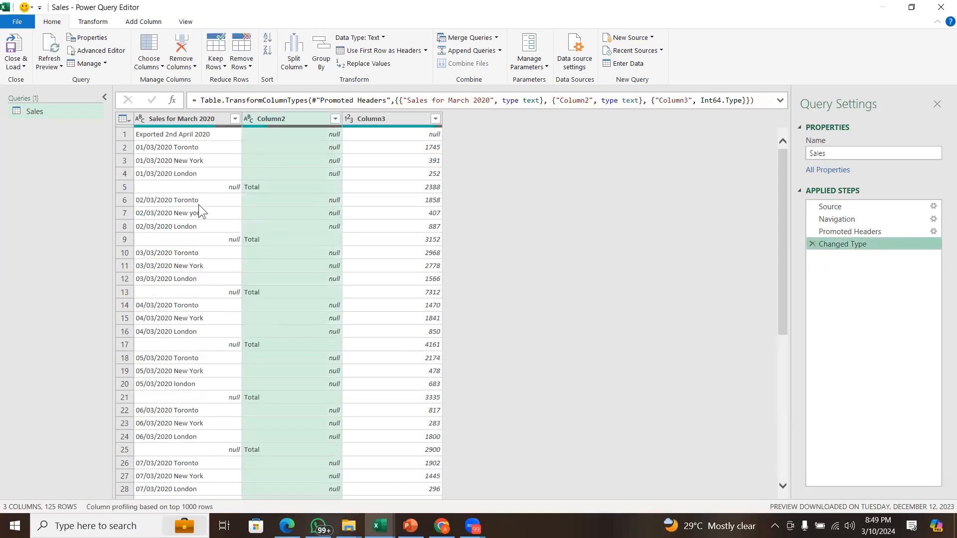
Filter the null entries out of the Sales for March 2020 column.
{"action": "left_click", "coordinate": [196, 178]}
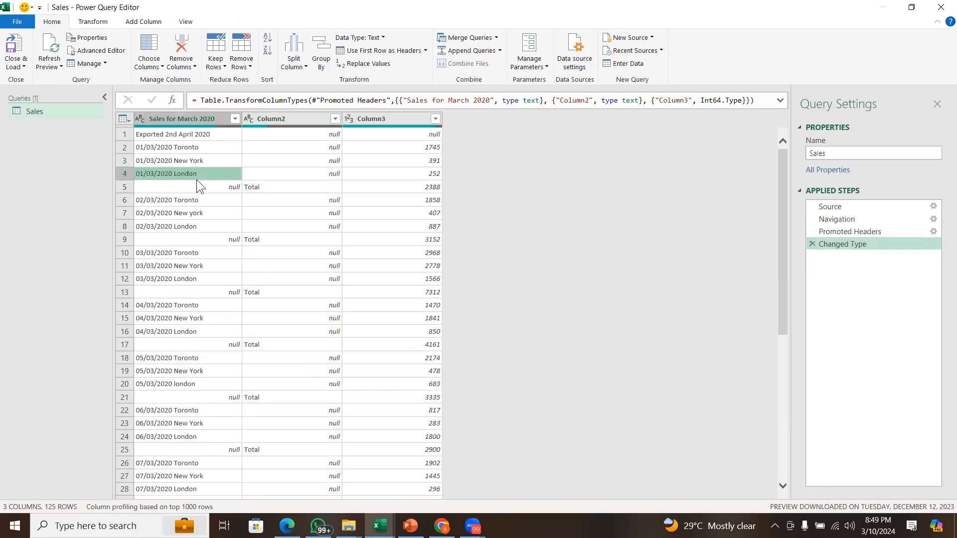
{"action": "left_click", "coordinate": [195, 188]}
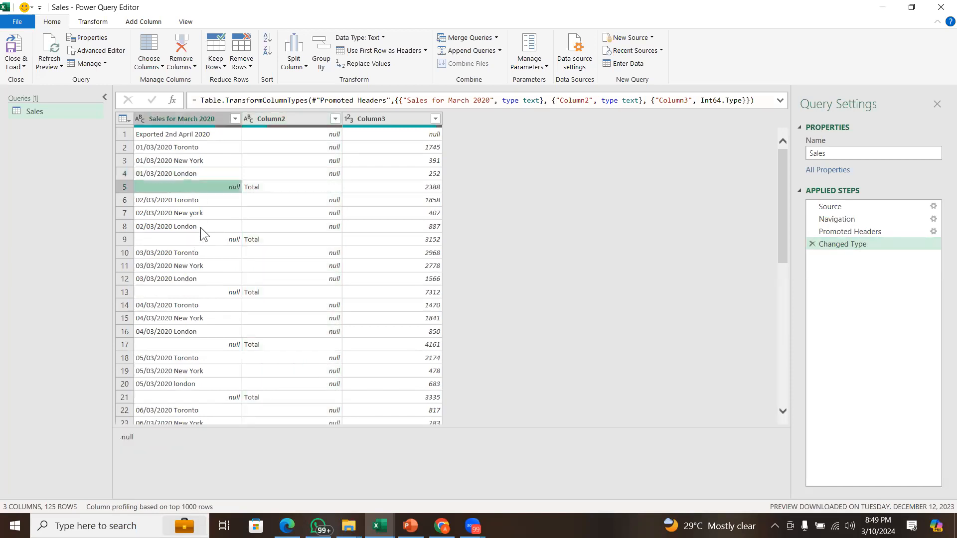
{"action": "left_click", "coordinate": [236, 119]}
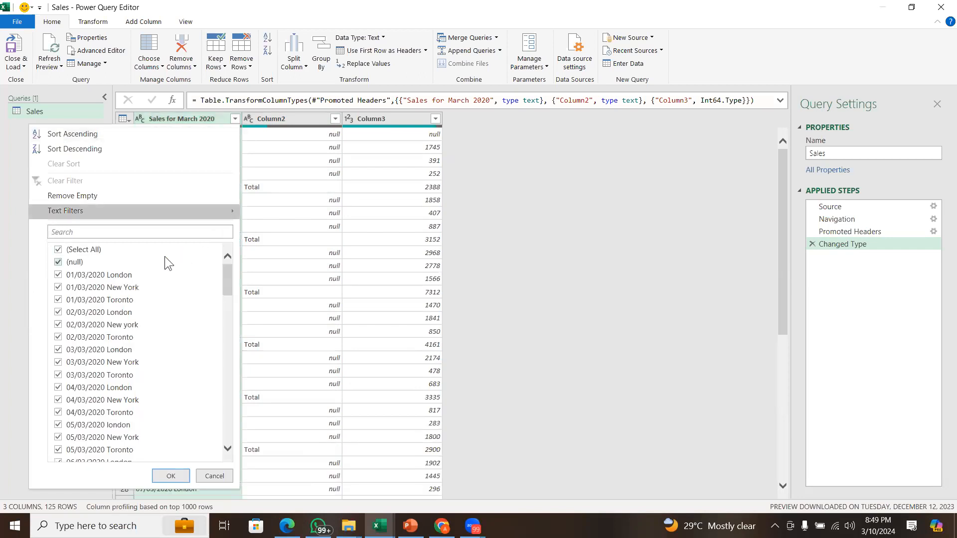
{"action": "left_click", "coordinate": [102, 261]}
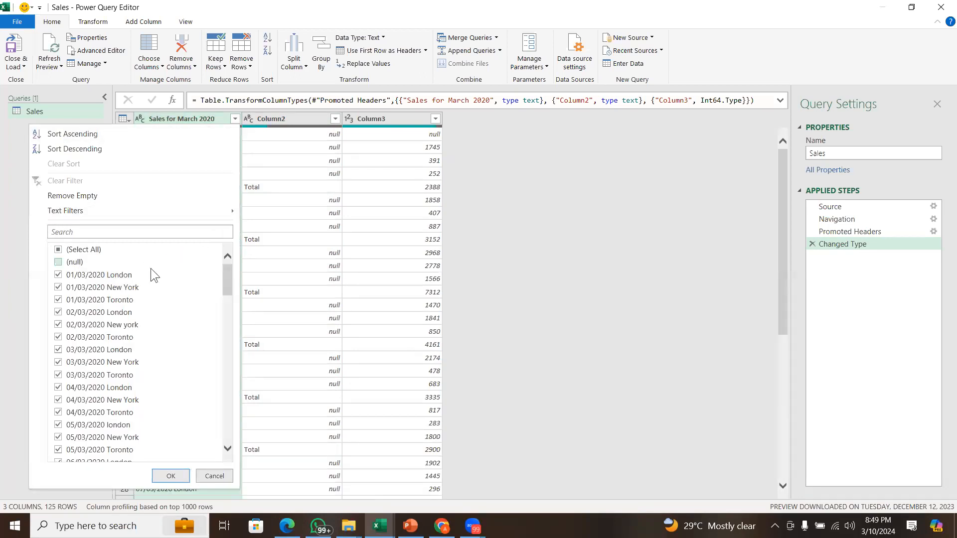
{"action": "key", "text": "Return"}
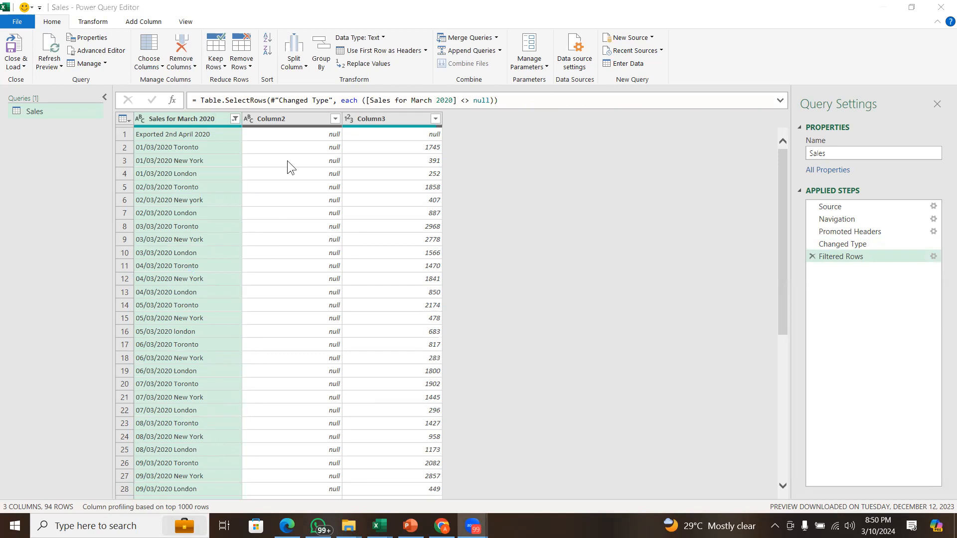
{"action": "left_click", "coordinate": [291, 122]}
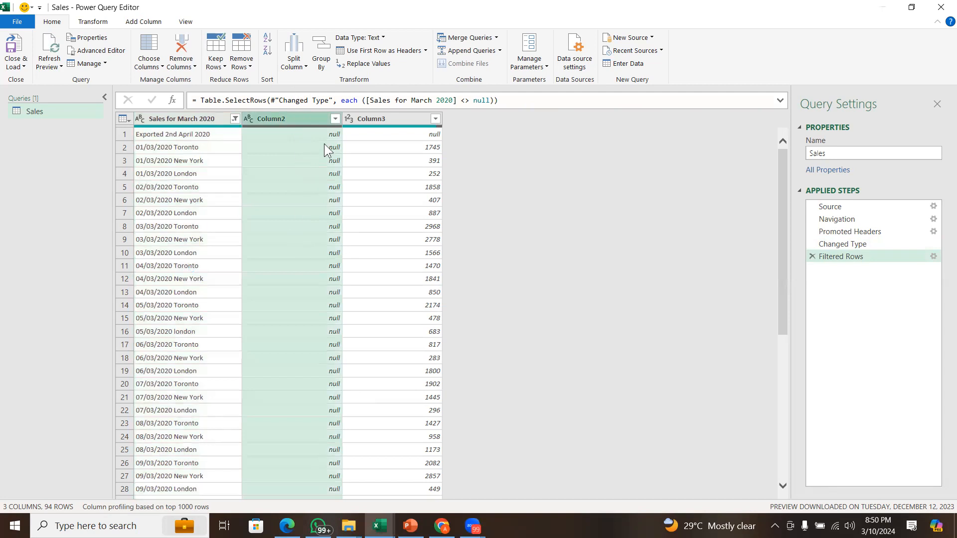
{"action": "left_click", "coordinate": [335, 119]}
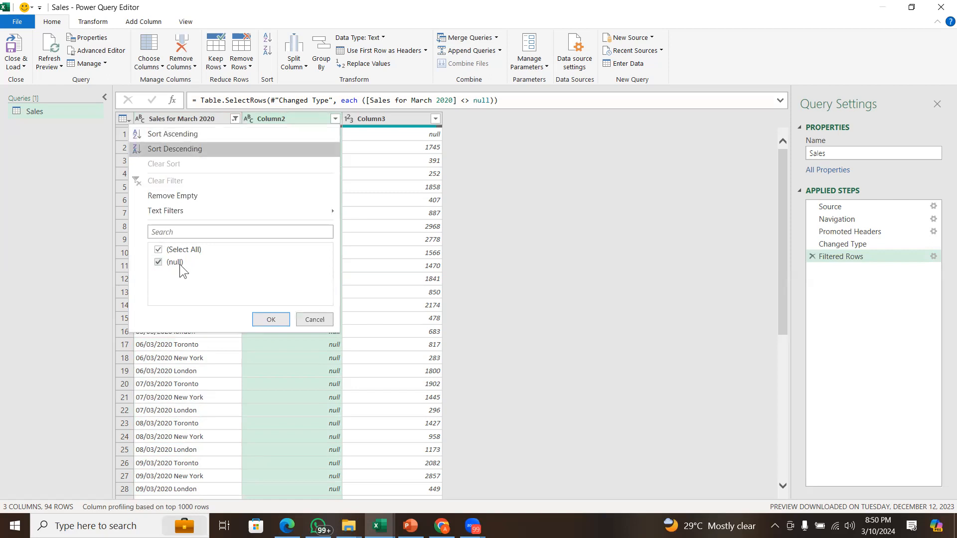
{"action": "left_click", "coordinate": [176, 262]}
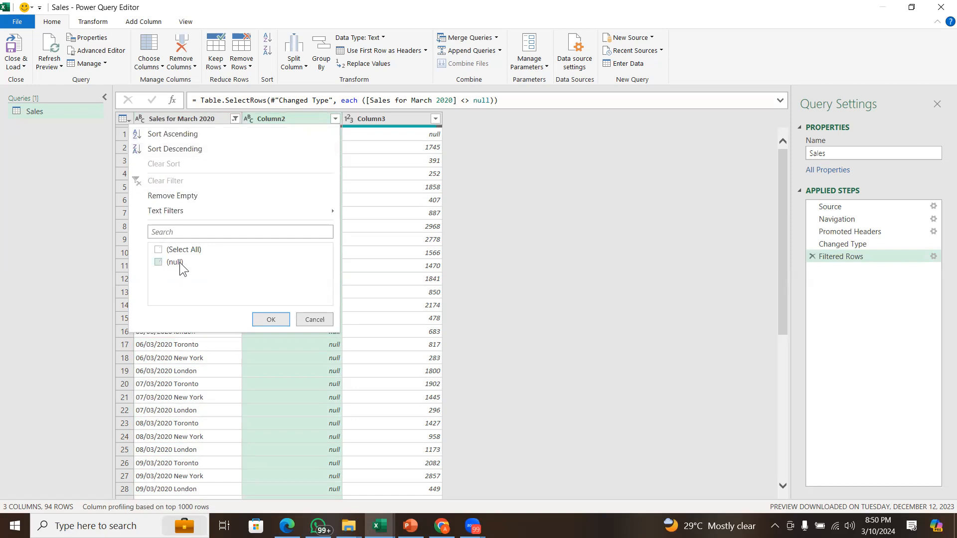
{"action": "left_click", "coordinate": [309, 324]}
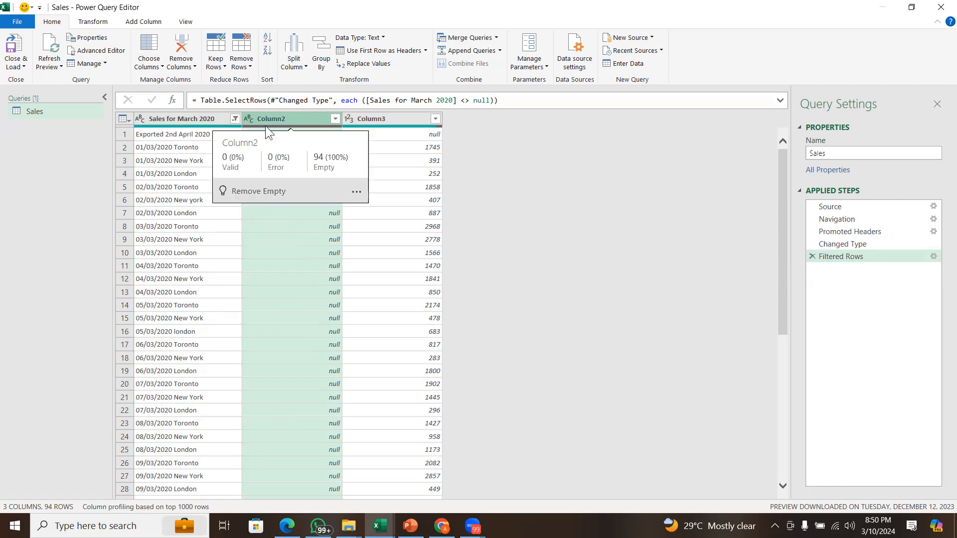
Remove Column2 from the Sales query.
{"action": "left_click", "coordinate": [159, 68]}
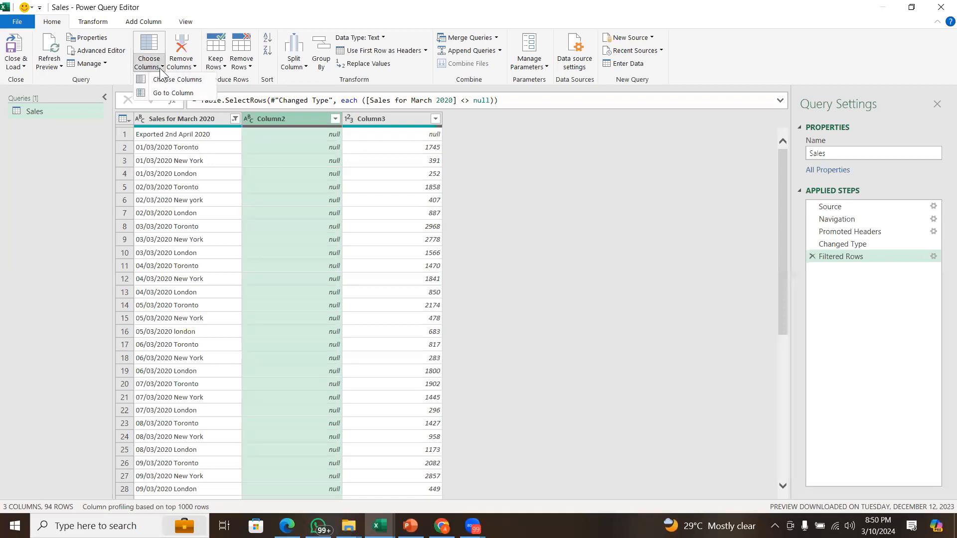
{"action": "left_click", "coordinate": [189, 62]}
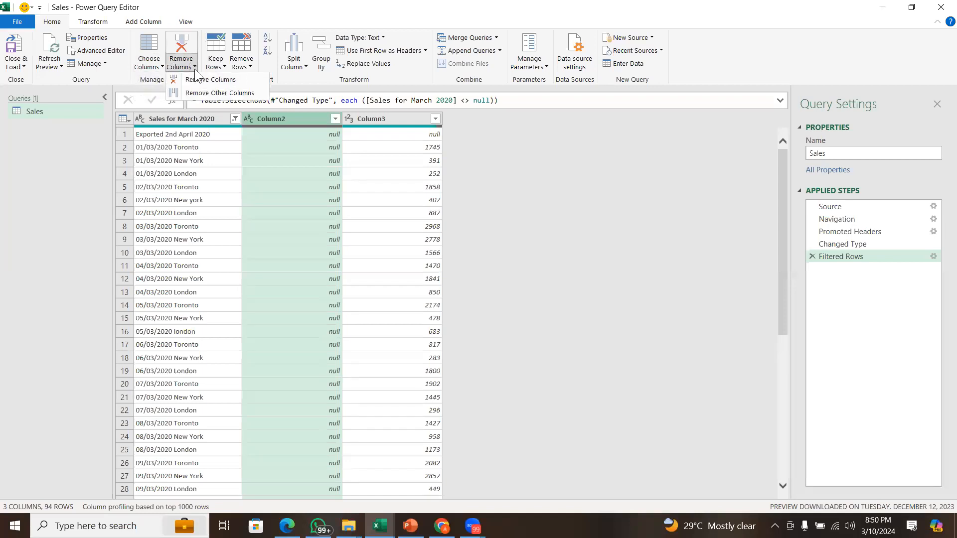
{"action": "left_click", "coordinate": [309, 123]}
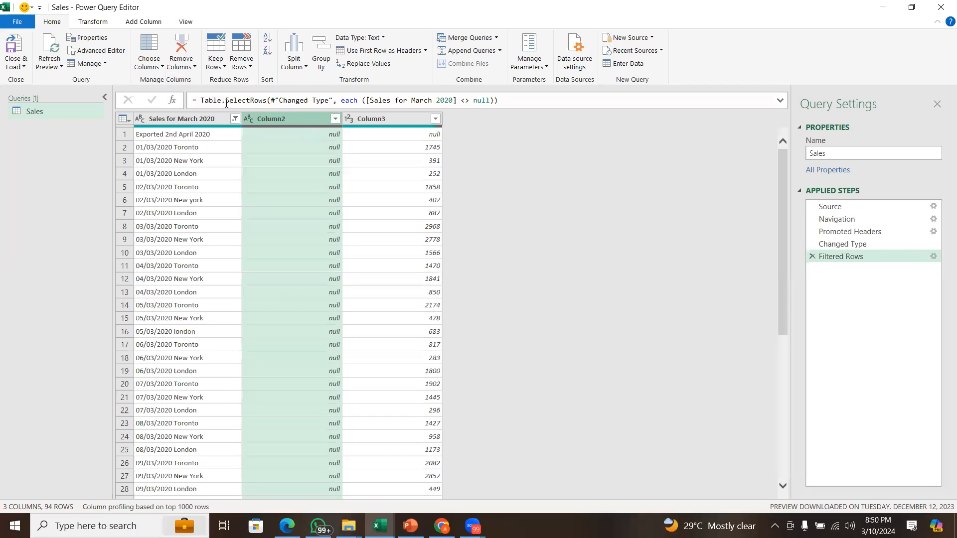
{"action": "left_click", "coordinate": [191, 70]}
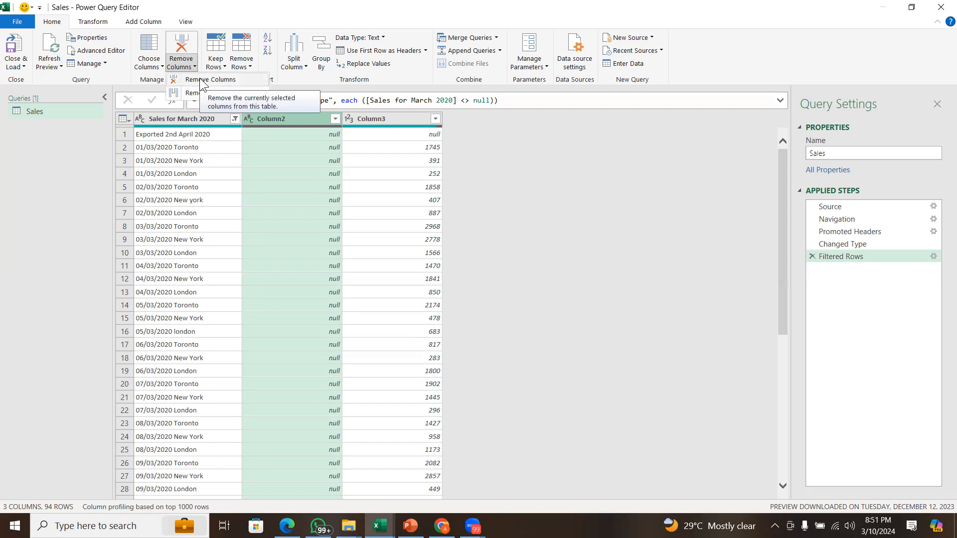
{"action": "left_click", "coordinate": [300, 121]}
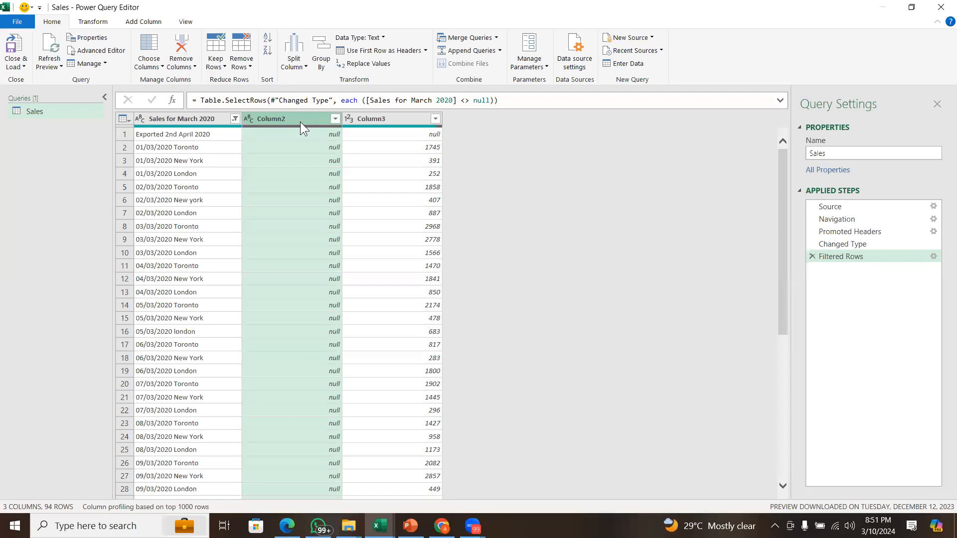
{"action": "right_click", "coordinate": [300, 122]}
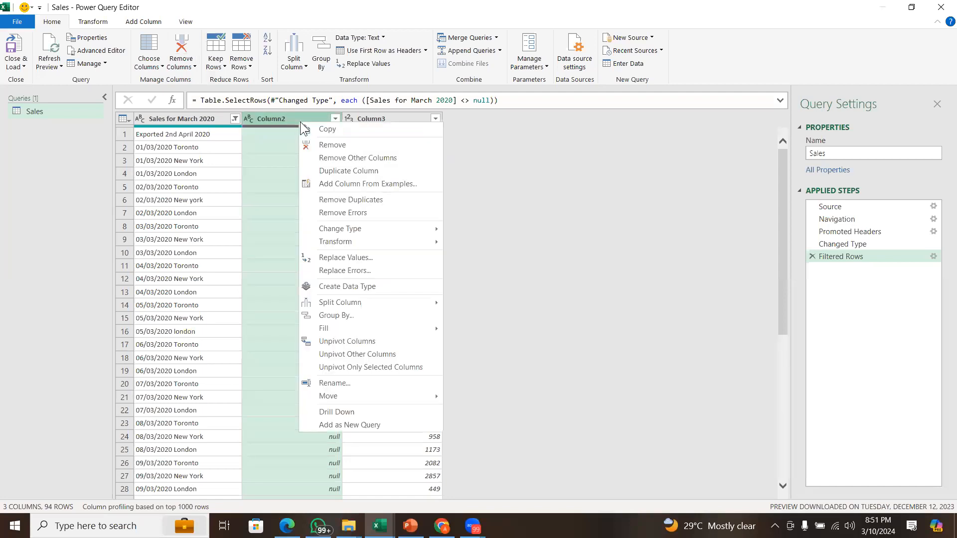
{"action": "left_click", "coordinate": [345, 147]}
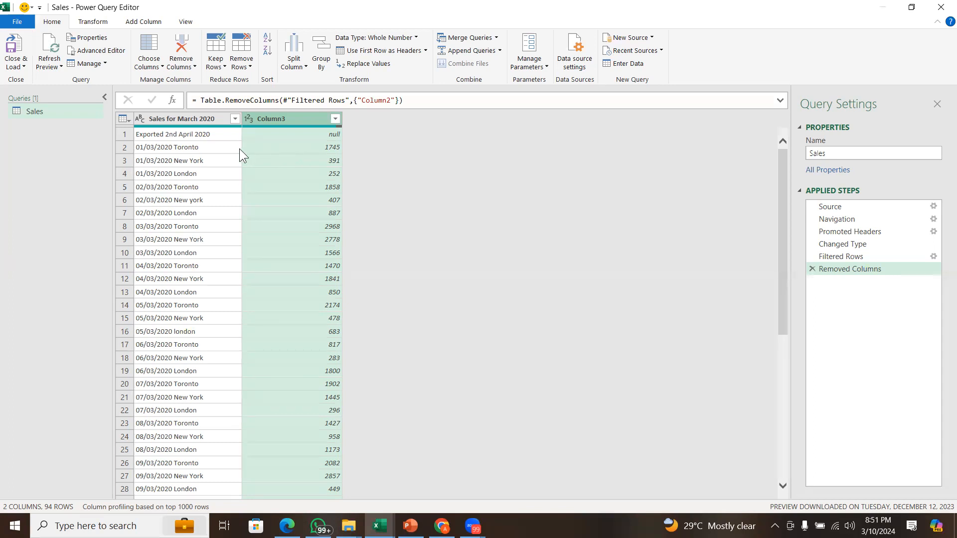
Examine the first row, comparing its Exported 2nd April 2020 text with its Column3 cell.
{"action": "left_click", "coordinate": [147, 135]}
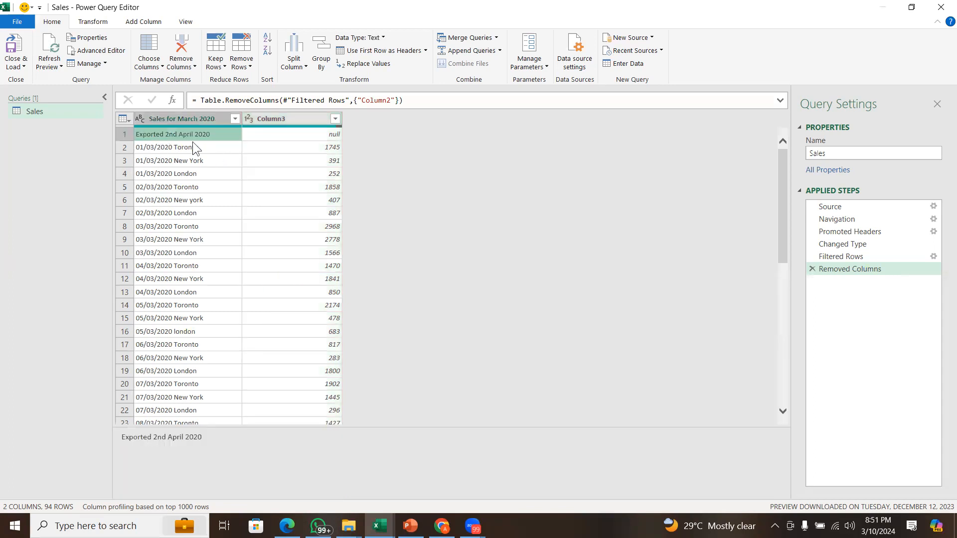
{"action": "left_click", "coordinate": [255, 133]}
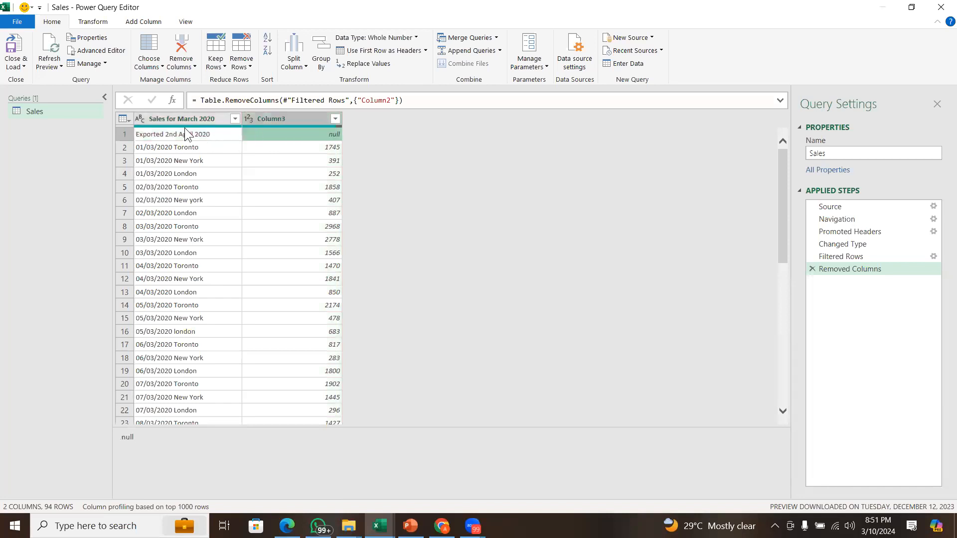
{"action": "left_click", "coordinate": [185, 133]}
{"action": "left_click", "coordinate": [291, 133]}
{"action": "left_click", "coordinate": [213, 137]}
{"action": "left_click", "coordinate": [323, 134]}
{"action": "left_click", "coordinate": [212, 134]}
{"action": "left_click", "coordinate": [288, 132]}
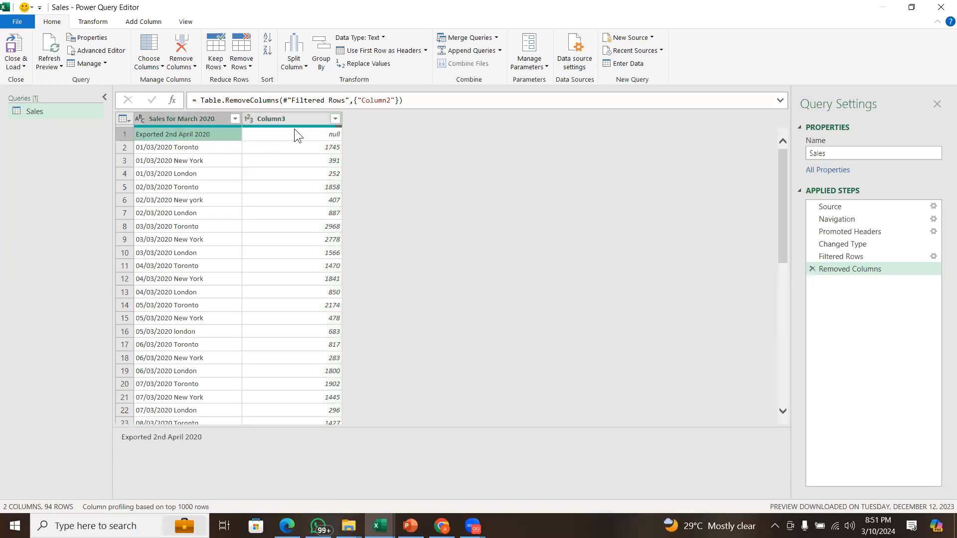
{"action": "left_click", "coordinate": [301, 125]}
{"action": "left_click", "coordinate": [308, 133]}
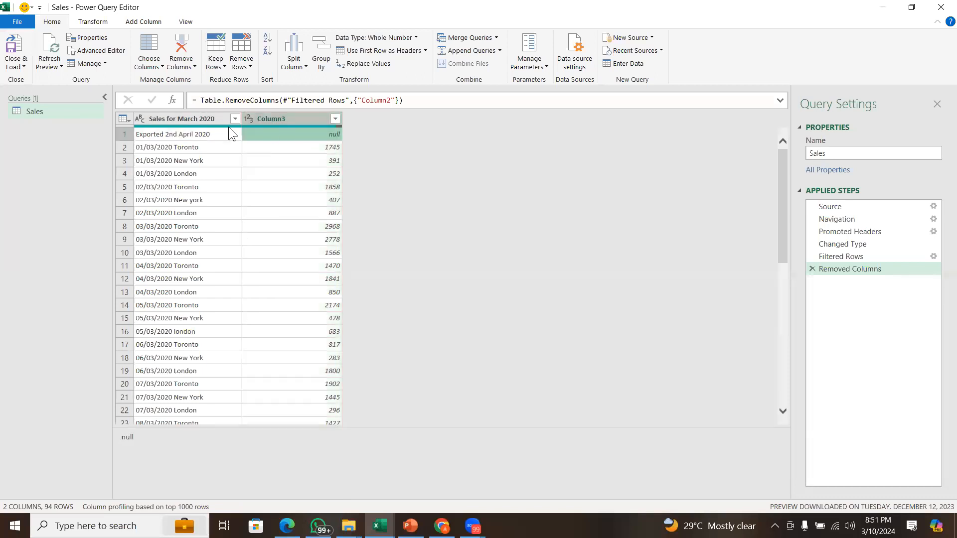
{"action": "left_click", "coordinate": [194, 138]}
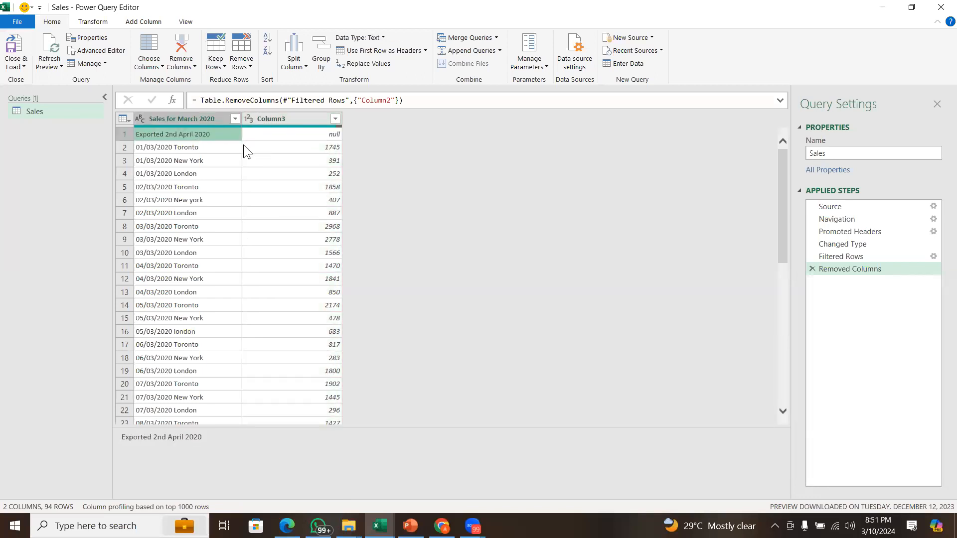
{"action": "left_click", "coordinate": [284, 136]}
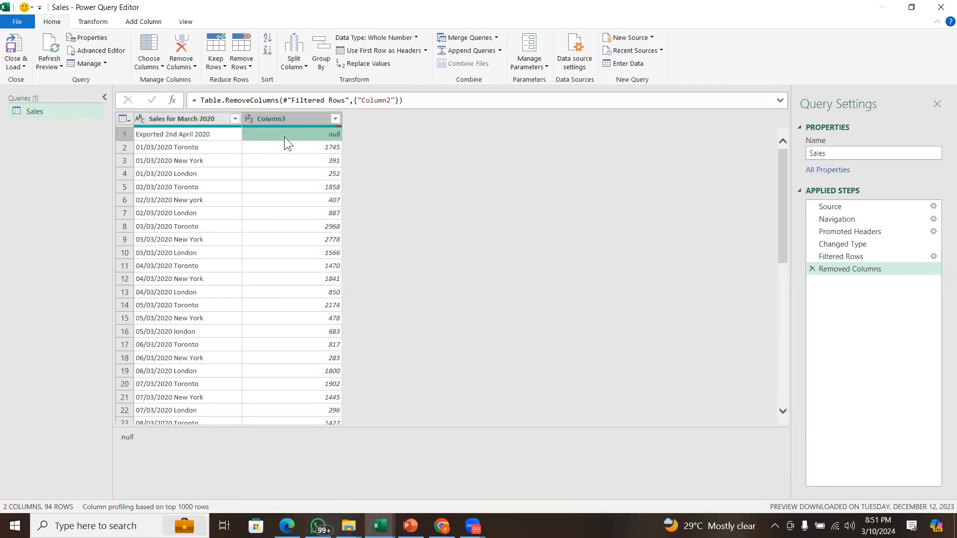
Remove the top 1 row, containing the Exported 2nd April 2020 note, from the Sales query.
{"action": "left_click", "coordinate": [190, 133]}
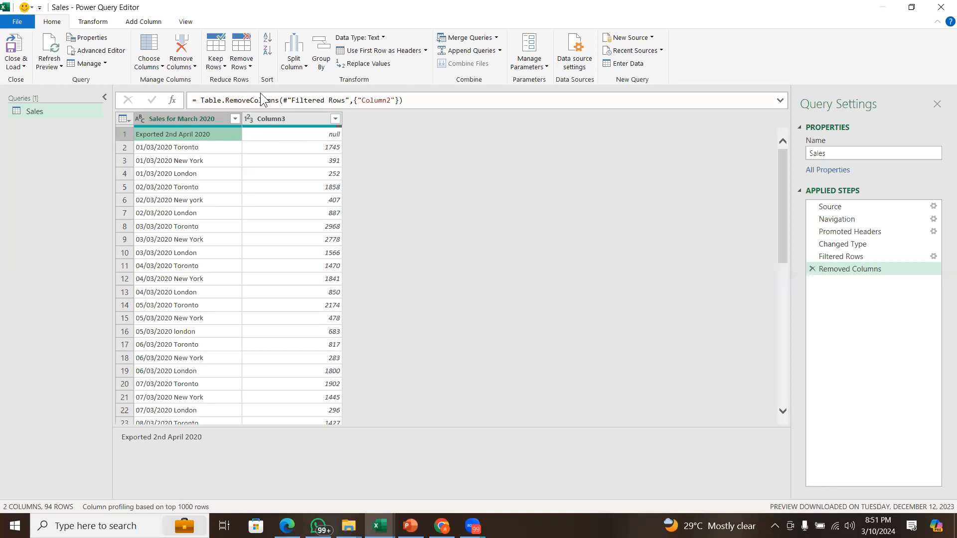
{"action": "left_click", "coordinate": [244, 73]}
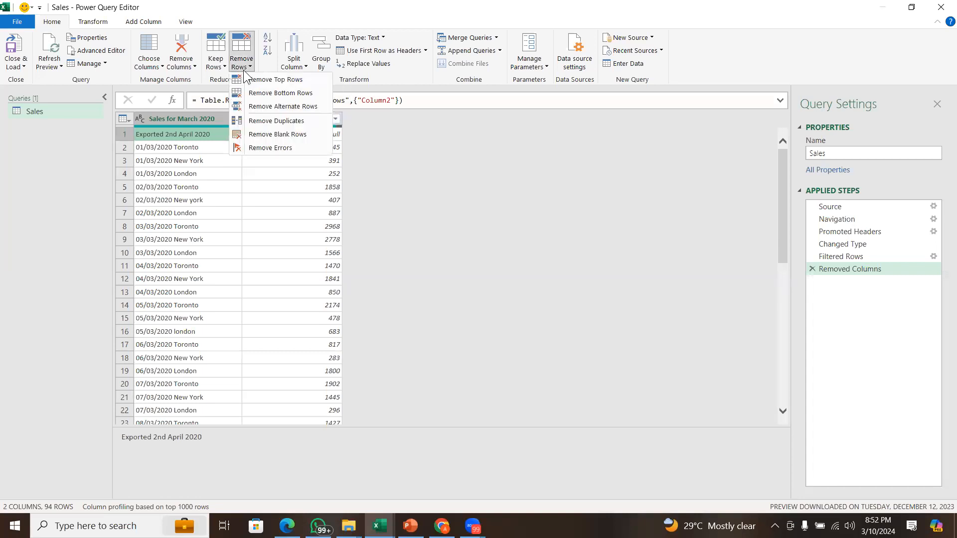
{"action": "left_click", "coordinate": [273, 81]}
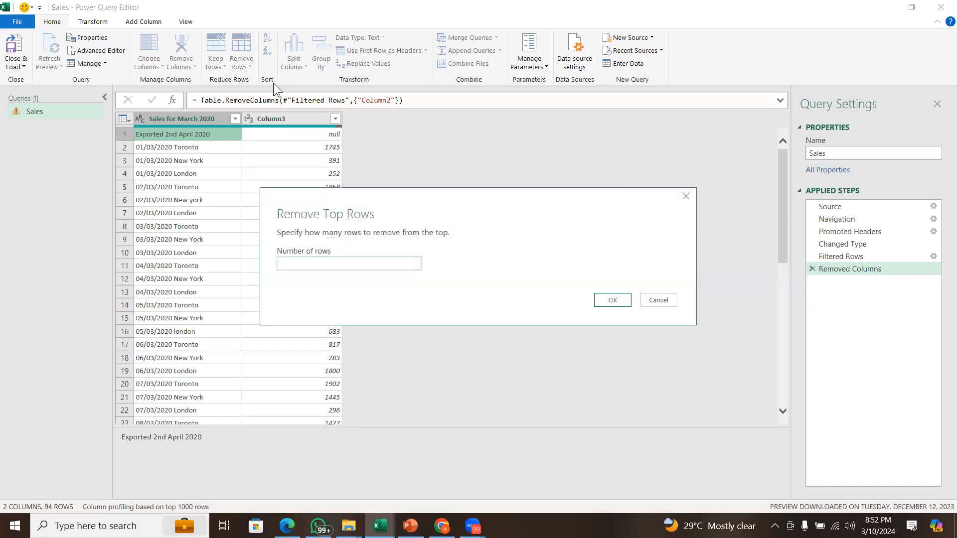
{"action": "type", "text": "1"}
{"action": "left_click", "coordinate": [611, 300]}
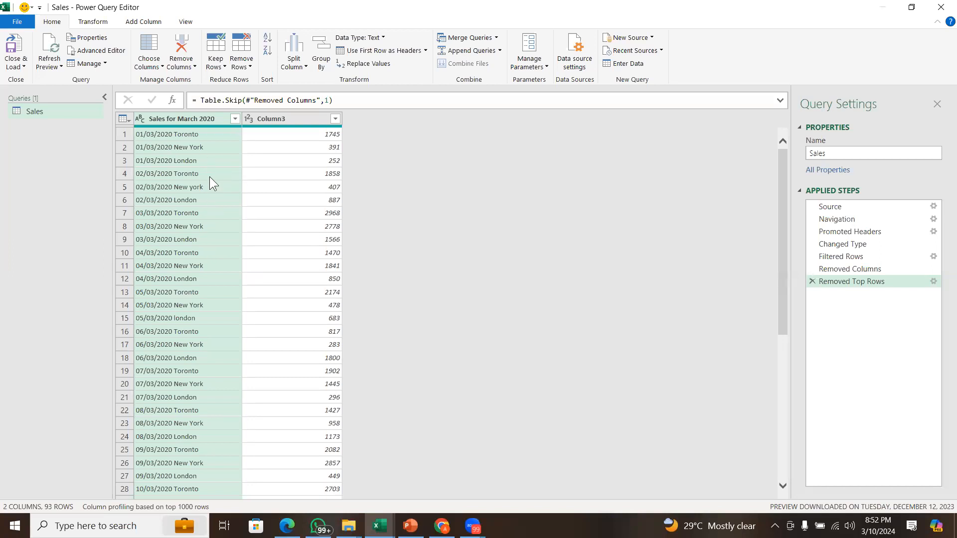
Open the Split Column by Delimiter settings for the Sales for March 2020 column, which combines dates and cities.
{"action": "left_click", "coordinate": [197, 146]}
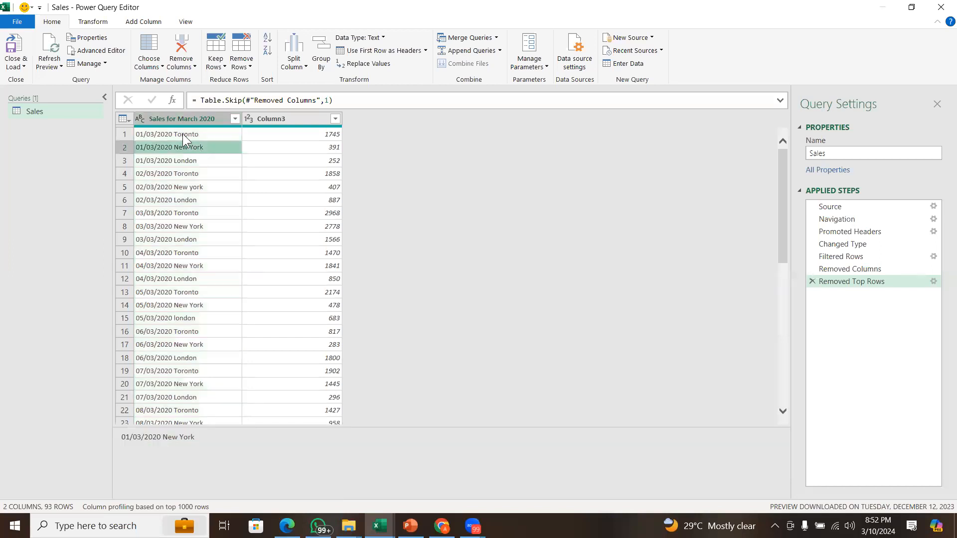
{"action": "left_click", "coordinate": [183, 133]}
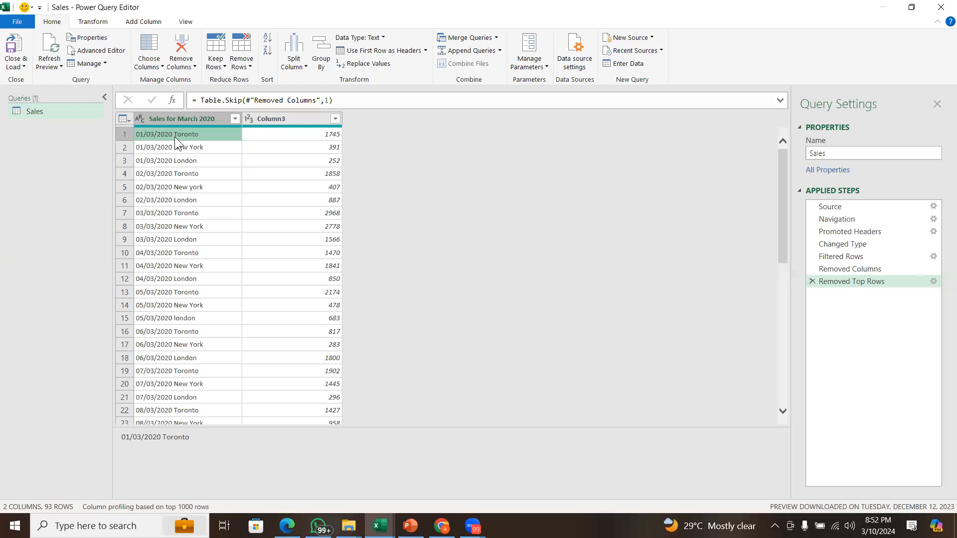
{"action": "left_click", "coordinate": [174, 148]}
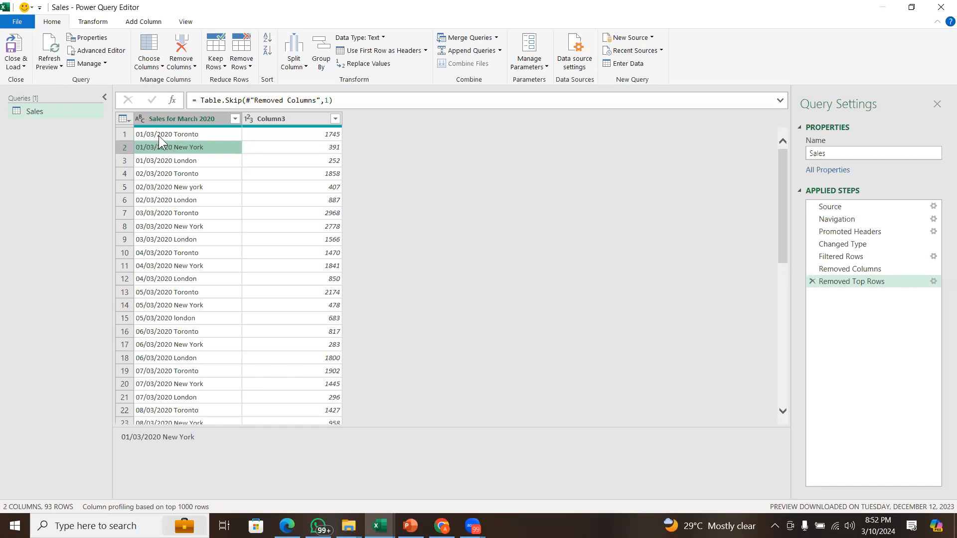
{"action": "left_click", "coordinate": [157, 134]}
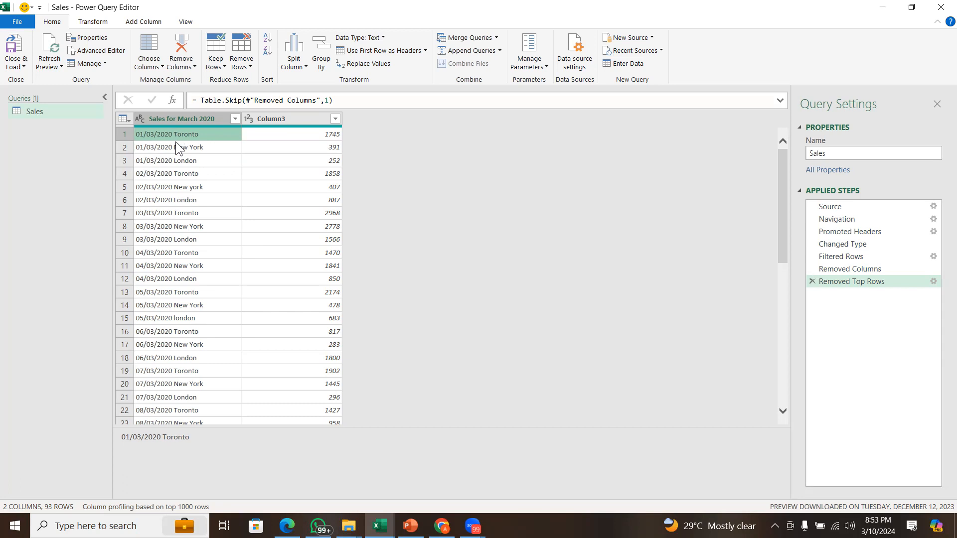
{"action": "left_click", "coordinate": [183, 117]}
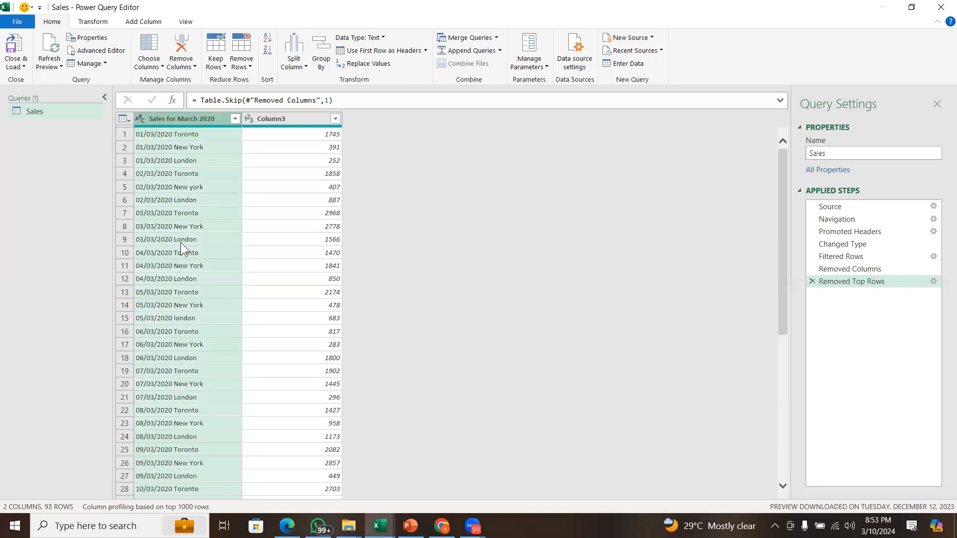
{"action": "left_click", "coordinate": [298, 65]}
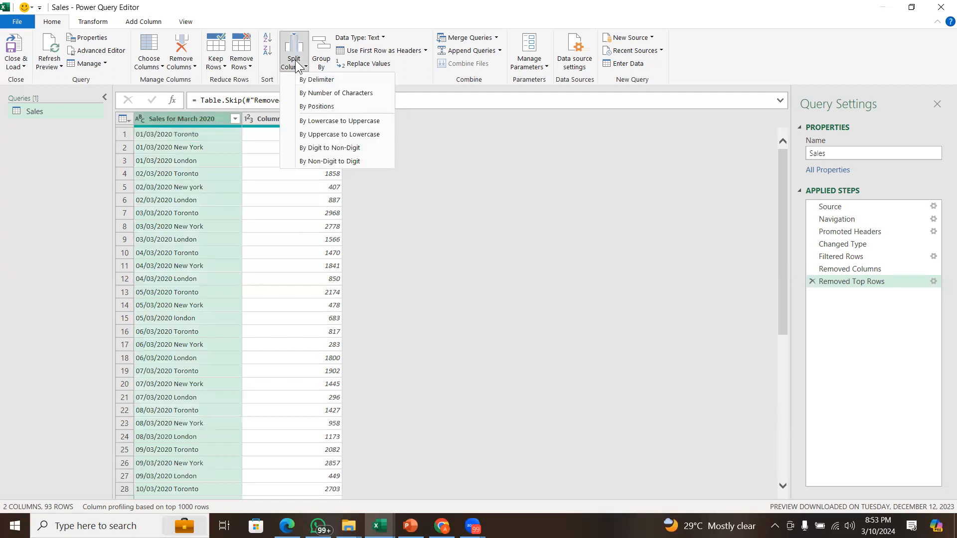
{"action": "left_click", "coordinate": [318, 81]}
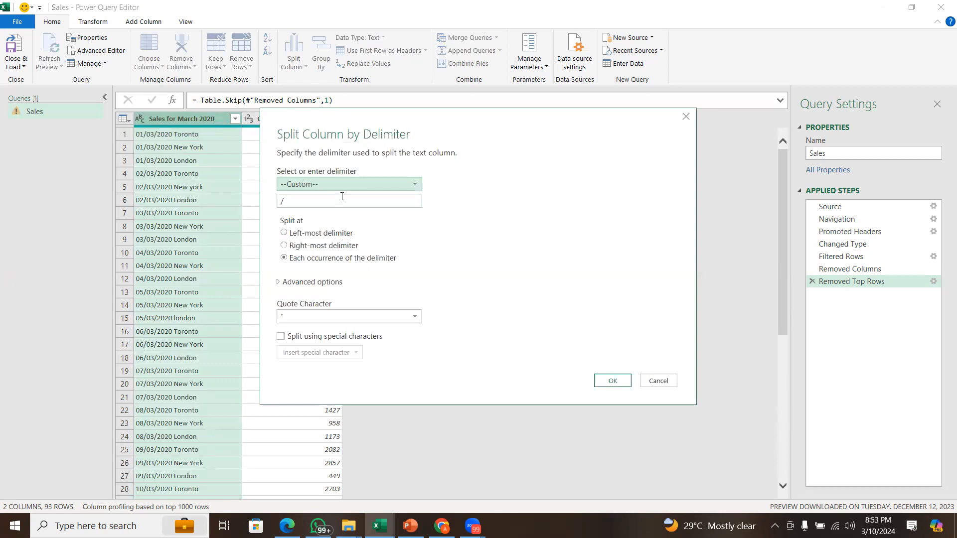
Replace the custom slash delimiter with Space for splitting the column.
{"action": "left_click", "coordinate": [372, 178]}
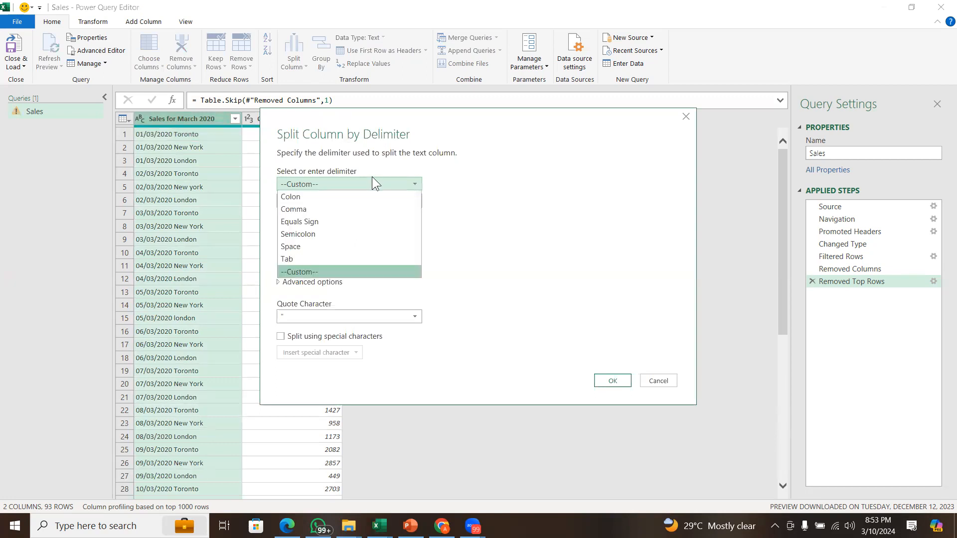
{"action": "left_click", "coordinate": [372, 177]}
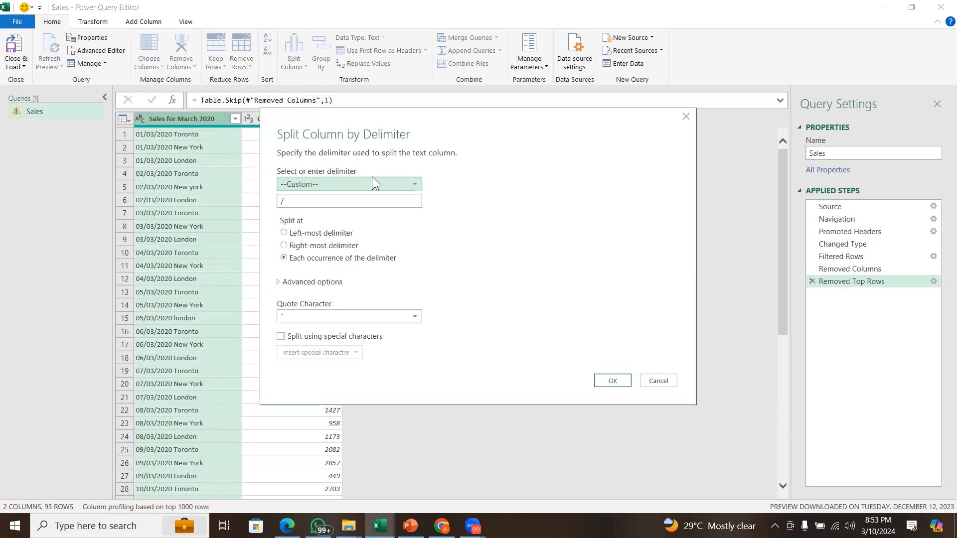
{"action": "left_click", "coordinate": [373, 177]}
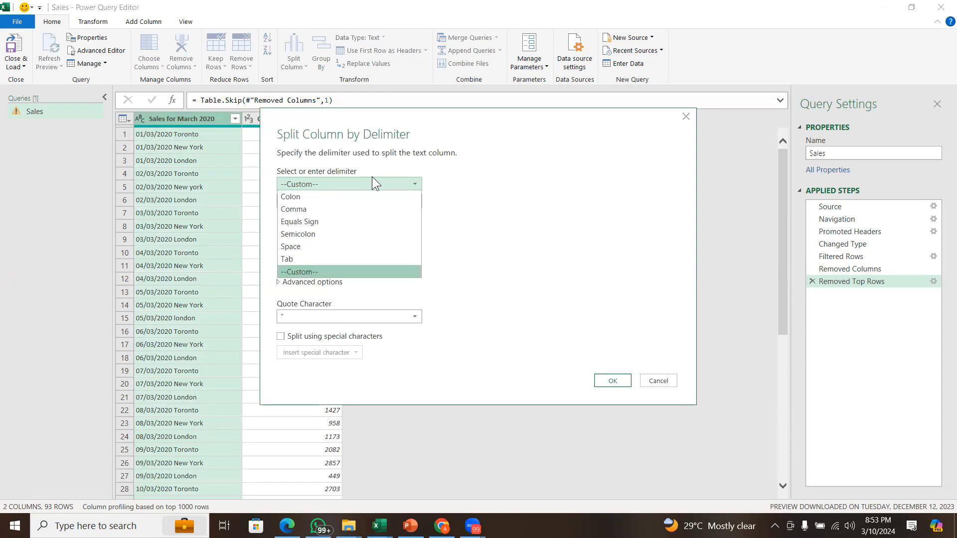
{"action": "left_click", "coordinate": [535, 232]}
{"action": "left_click", "coordinate": [315, 201]}
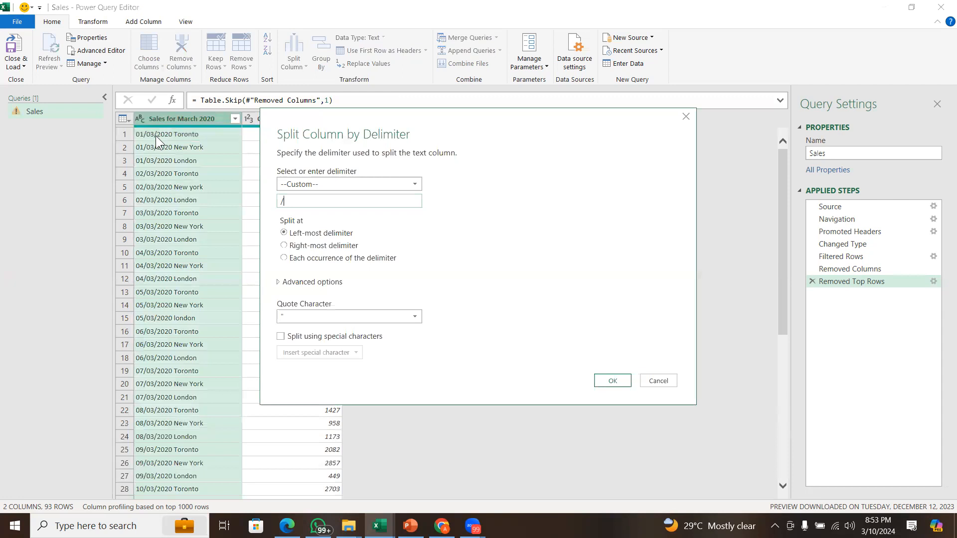
{"action": "key", "text": "BackSpace"}
{"action": "key", "text": "BackSpace"}
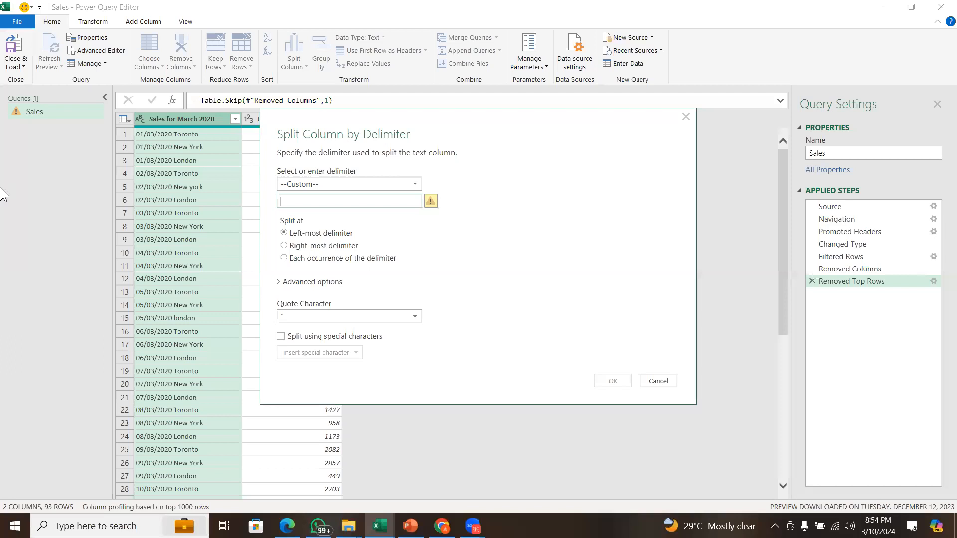
{"action": "left_click", "coordinate": [368, 185]}
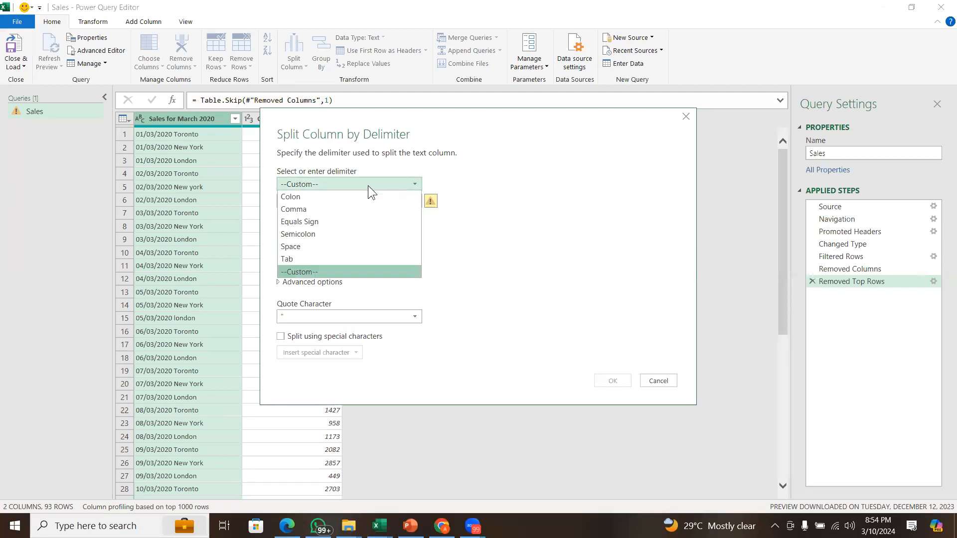
{"action": "left_click", "coordinate": [368, 242]}
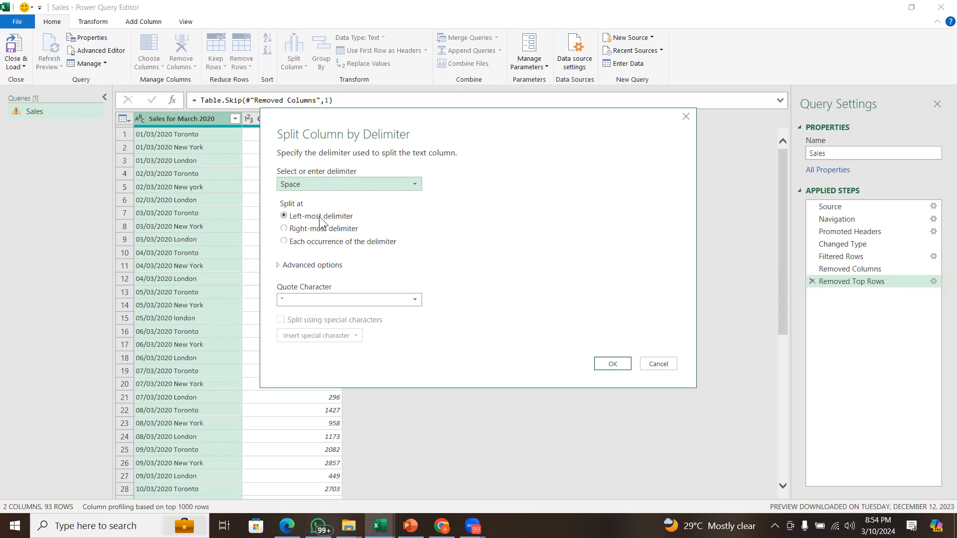
Compare the split-position options, and split the dates from the cities at the left-most space only.
{"action": "left_click", "coordinate": [311, 228]}
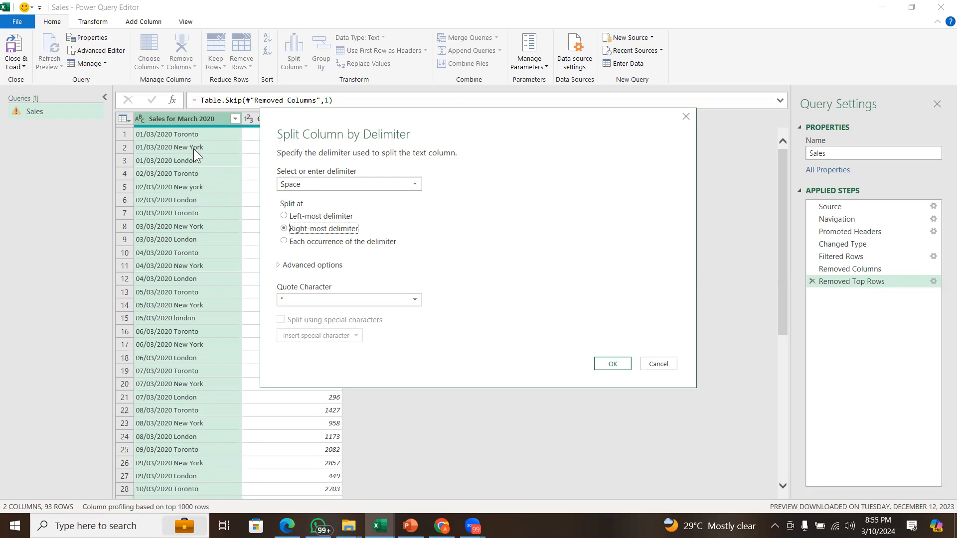
{"action": "left_click", "coordinate": [316, 242]}
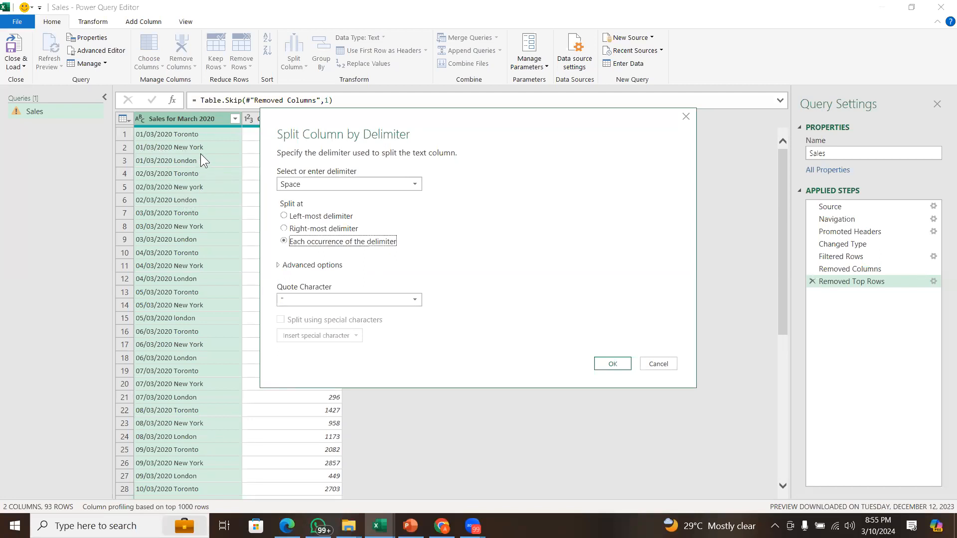
{"action": "left_click", "coordinate": [316, 216]}
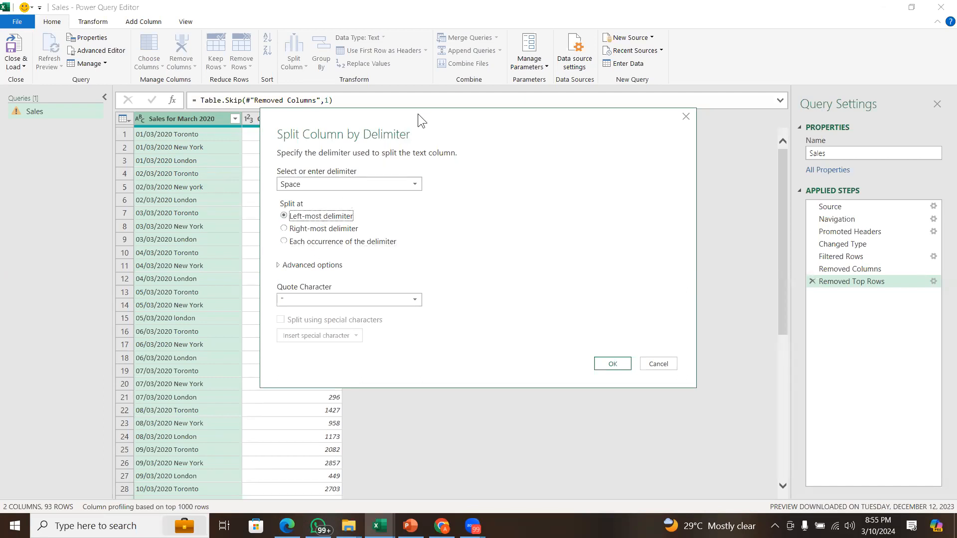
{"action": "left_click_drag", "start_coordinate": [418, 114], "coordinate": [274, 92]}
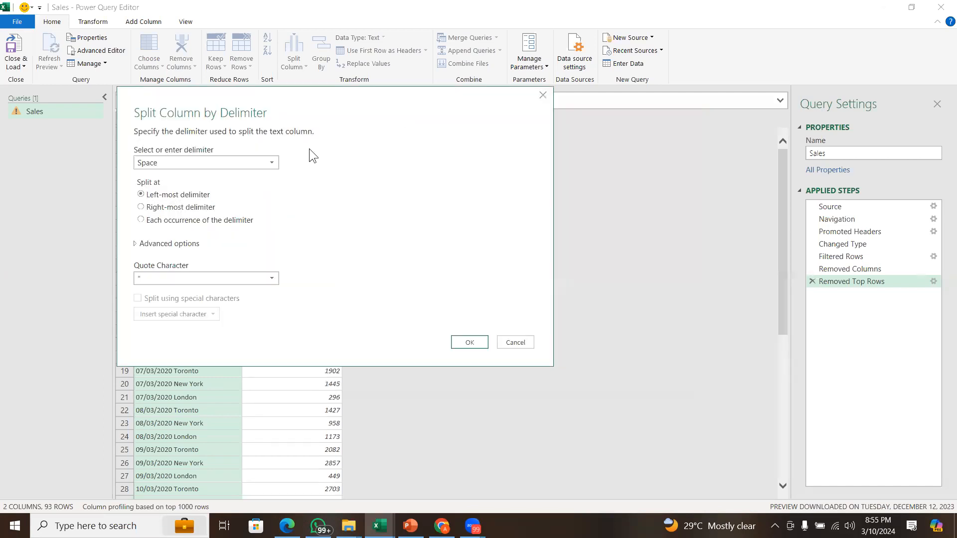
{"action": "left_click", "coordinate": [471, 344]}
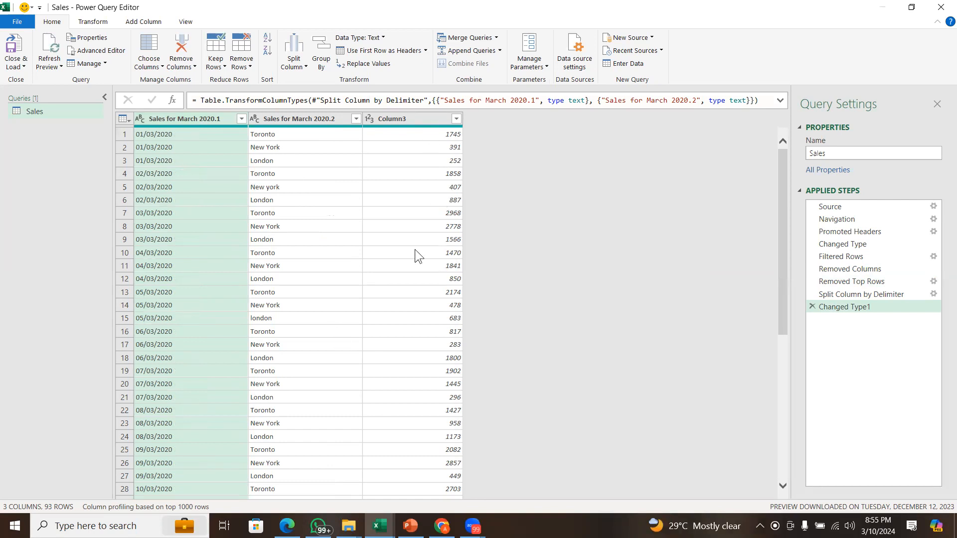
Capitalize each word of the city names in the Sales for March 2020.2 column, and check its distinct values before and after.
{"action": "left_click", "coordinate": [354, 116]}
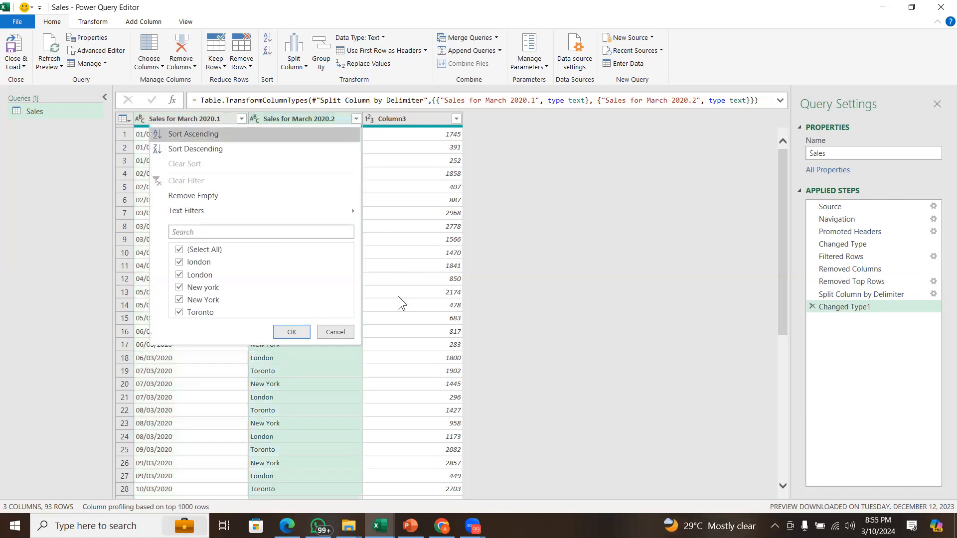
{"action": "left_click", "coordinate": [398, 296]}
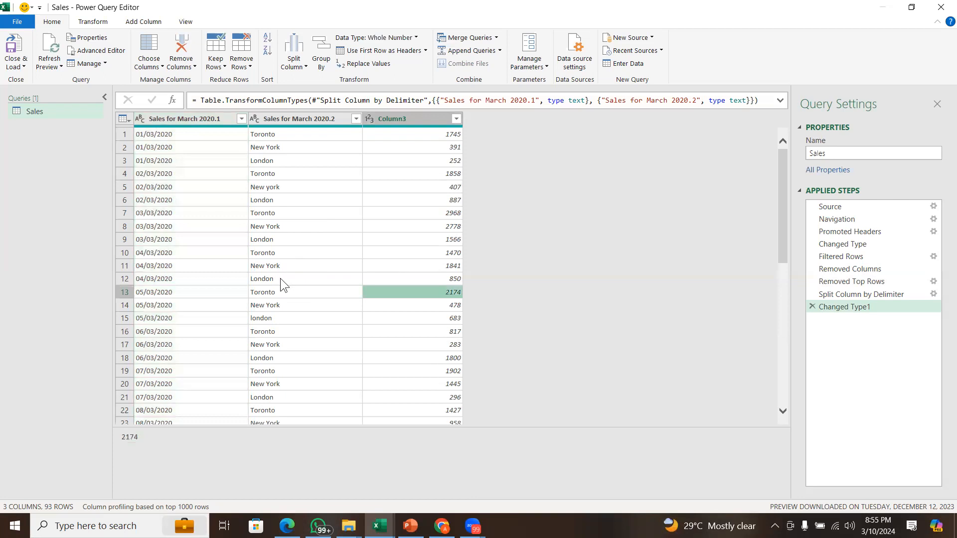
{"action": "left_click", "coordinate": [272, 320]}
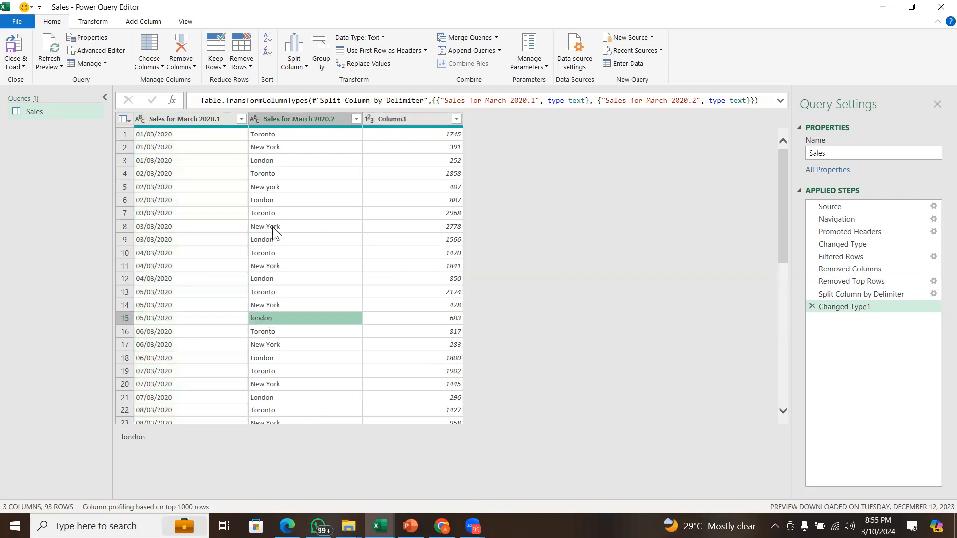
{"action": "left_click", "coordinate": [296, 121]}
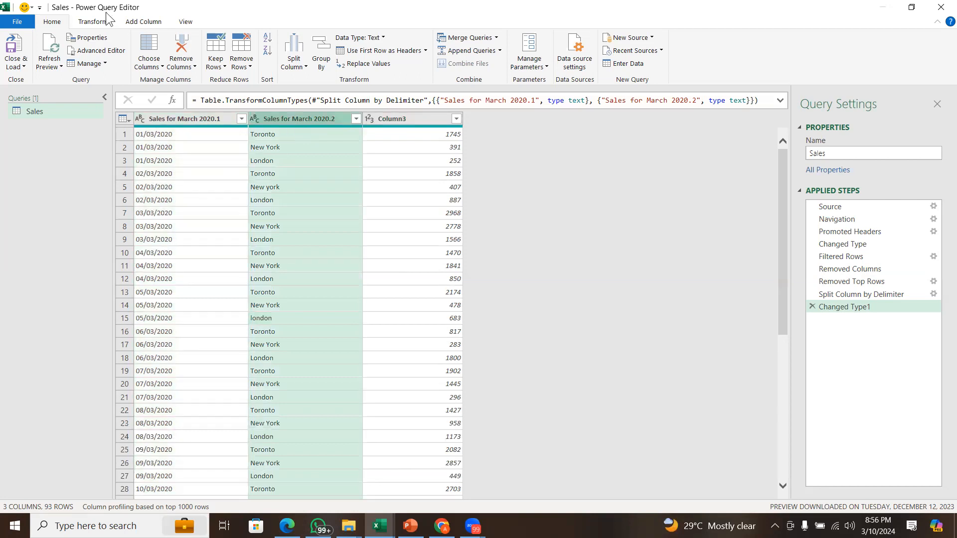
{"action": "left_click", "coordinate": [92, 22]}
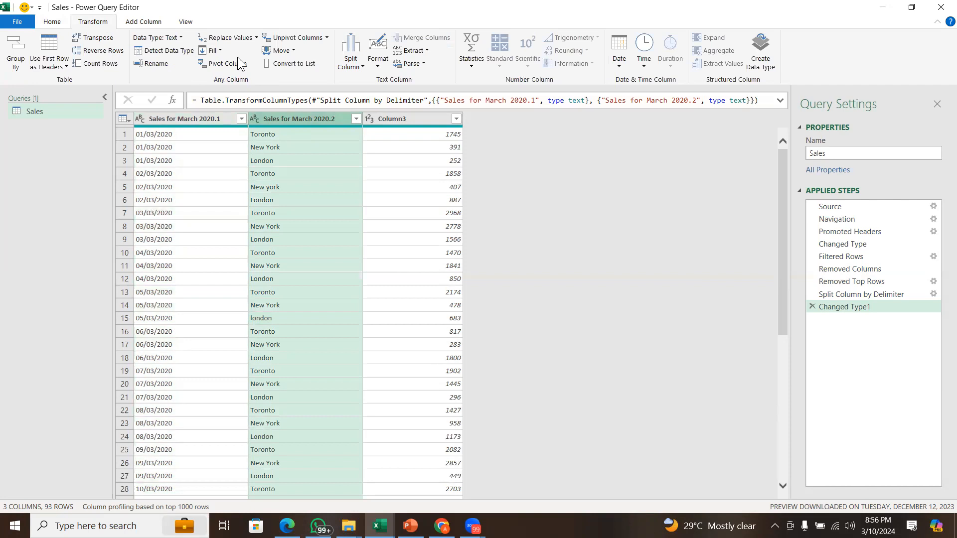
{"action": "left_click", "coordinate": [384, 67]}
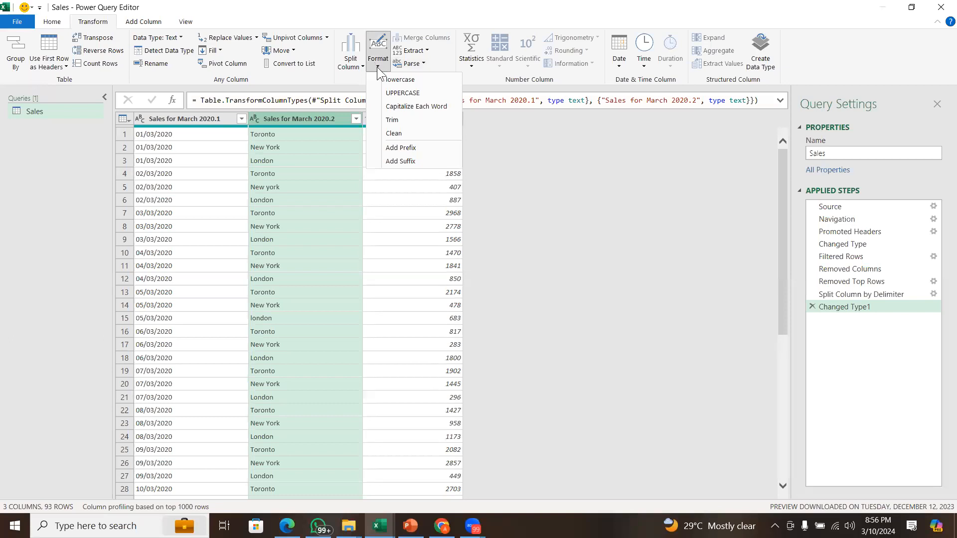
{"action": "left_click", "coordinate": [408, 106]}
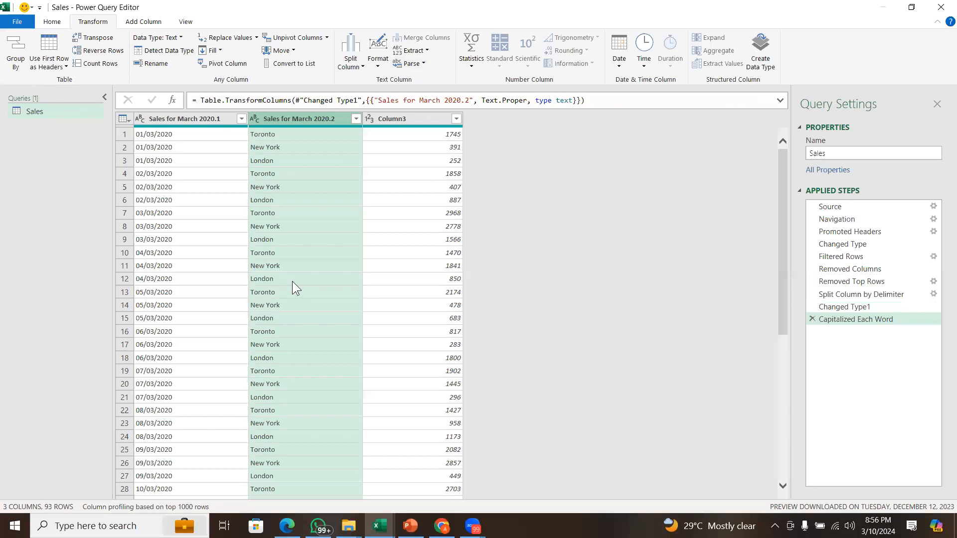
{"action": "left_click", "coordinate": [295, 254]}
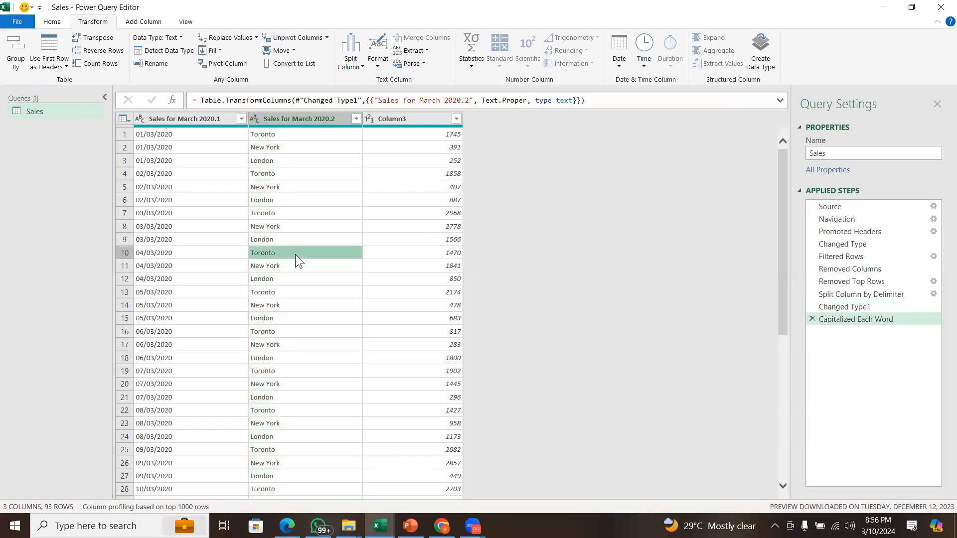
{"action": "left_click", "coordinate": [356, 118]}
{"action": "key", "text": "Down"}
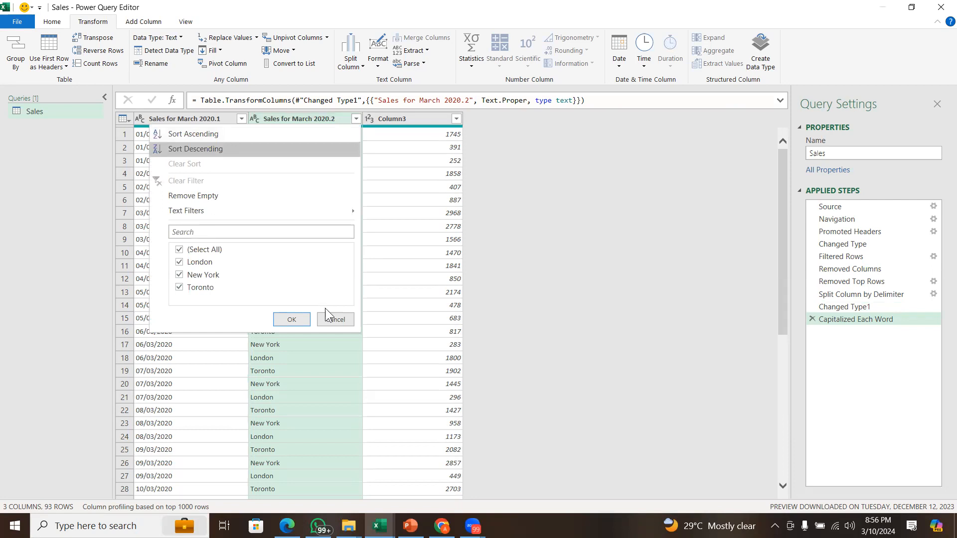
{"action": "left_click", "coordinate": [335, 319]}
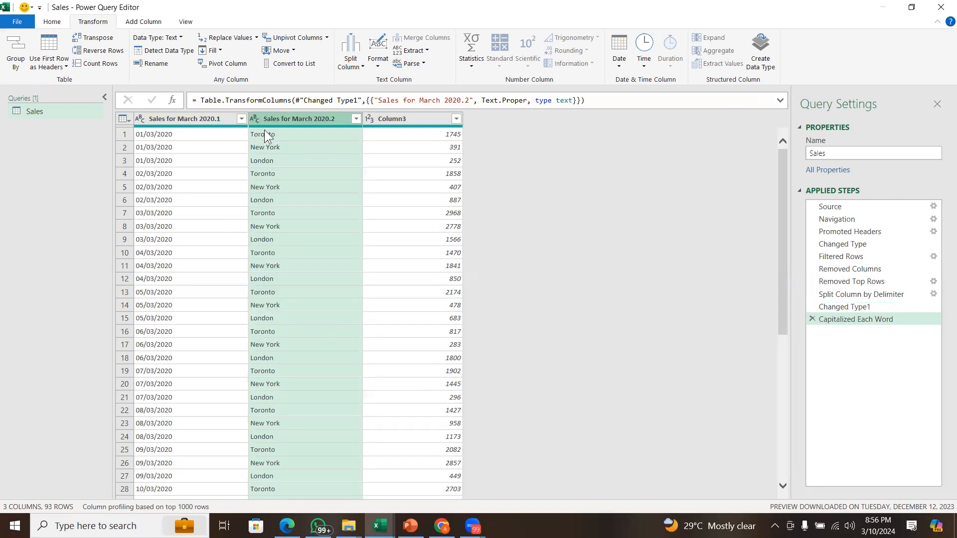
Rename the Sales for March 2020.1 column, which holds the dates, as Date.
{"action": "left_click", "coordinate": [60, 26]}
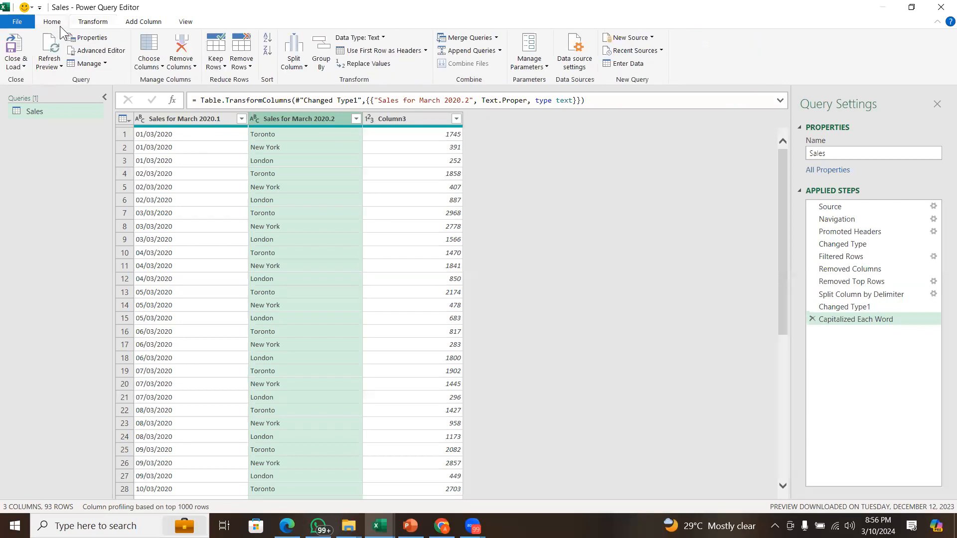
{"action": "double_click", "coordinate": [194, 119]}
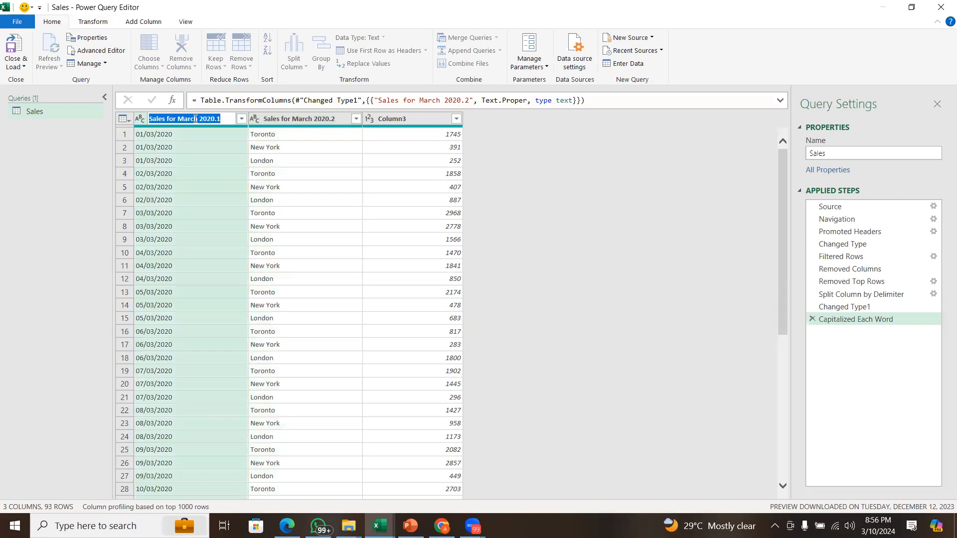
{"action": "type", "text": "Date"}
{"action": "key", "text": "Return"}
Rename the Sales for March 2020.2 column, which holds the city names, as Store Location.
{"action": "left_click", "coordinate": [272, 117]}
{"action": "double_click", "coordinate": [272, 119]}
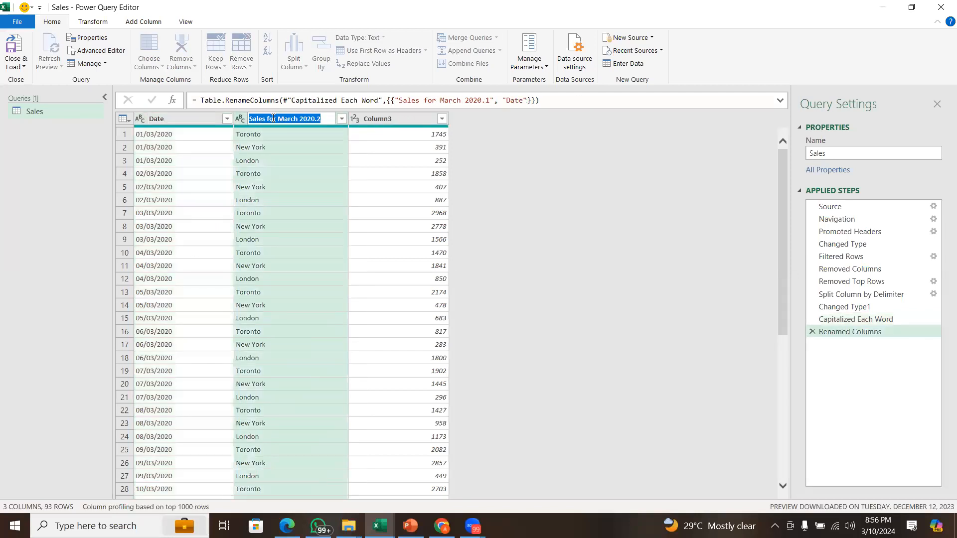
{"action": "type", "text": "Store Locta"}
{"action": "key", "text": "BackSpace"}
{"action": "key", "text": "BackSpace"}
{"action": "type", "text": "a"}
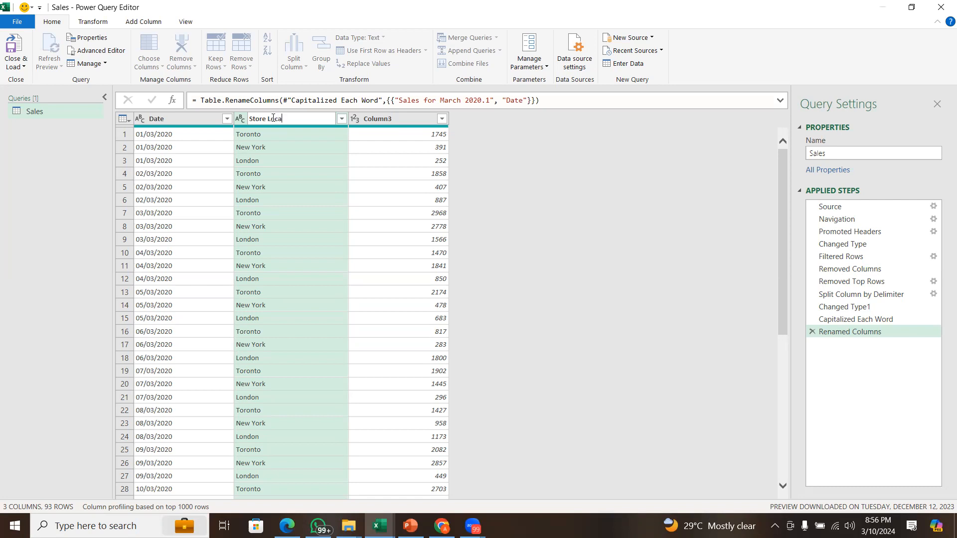
{"action": "type", "text": "tion"}
{"action": "key", "text": "Return"}
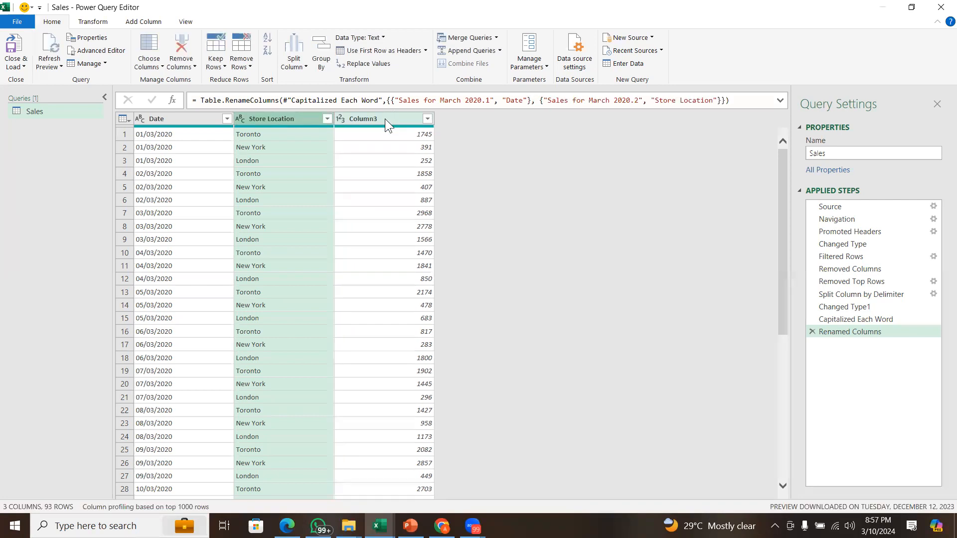
Rename Column3, which holds the sales figures, as Amount.
{"action": "double_click", "coordinate": [386, 120]}
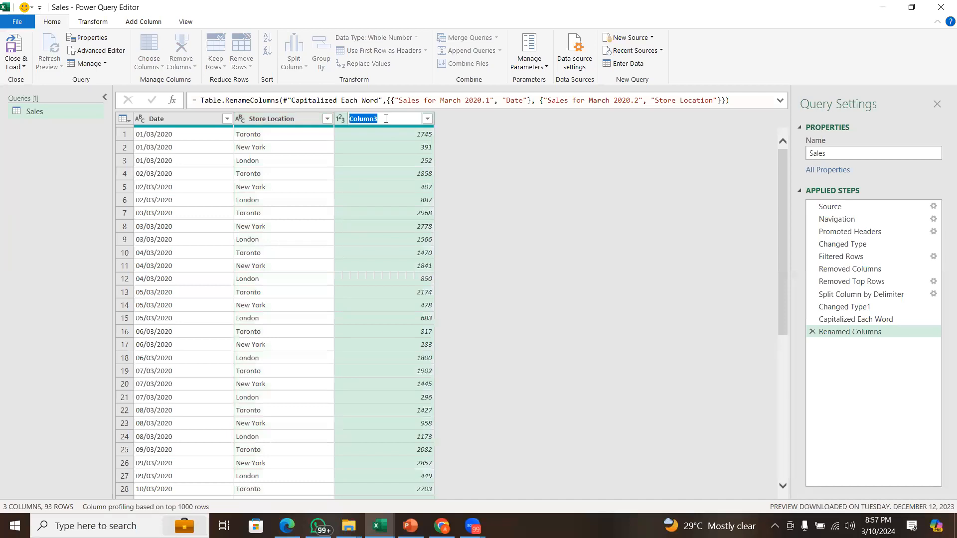
{"action": "type", "text": "Amount"}
{"action": "key", "text": "Return"}
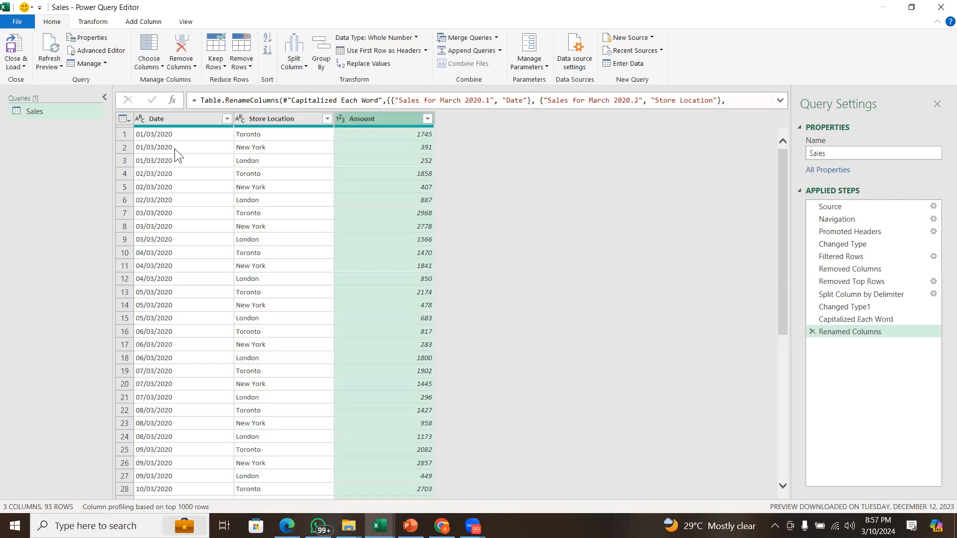
Check the data types of the renamed columns, and set the Date column's data type to Date.
{"action": "left_click", "coordinate": [269, 128]}
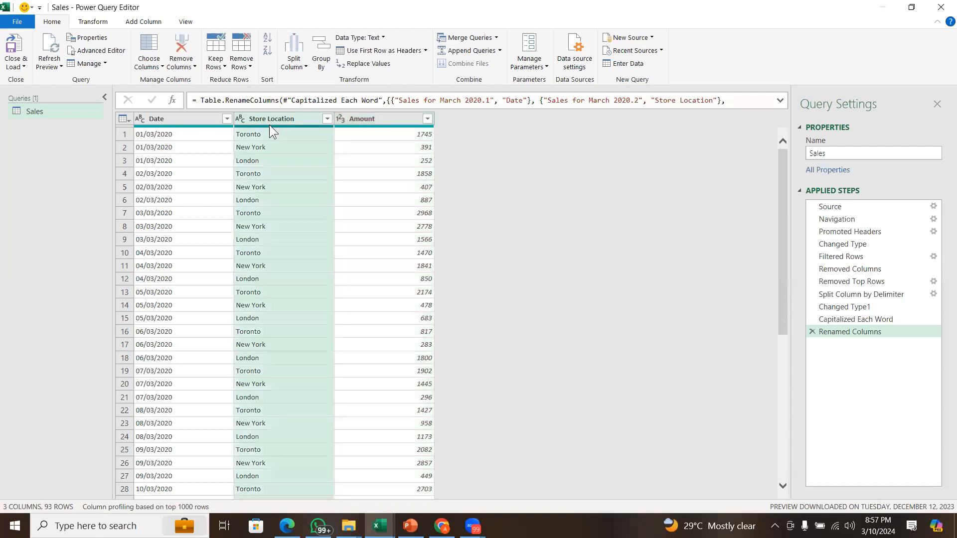
{"action": "left_click", "coordinate": [390, 120]}
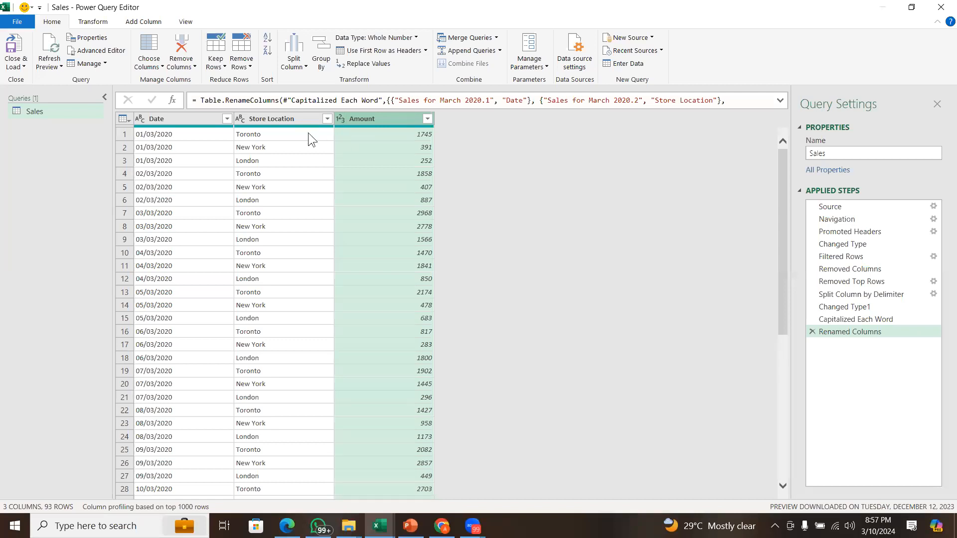
{"action": "left_click", "coordinate": [177, 118]}
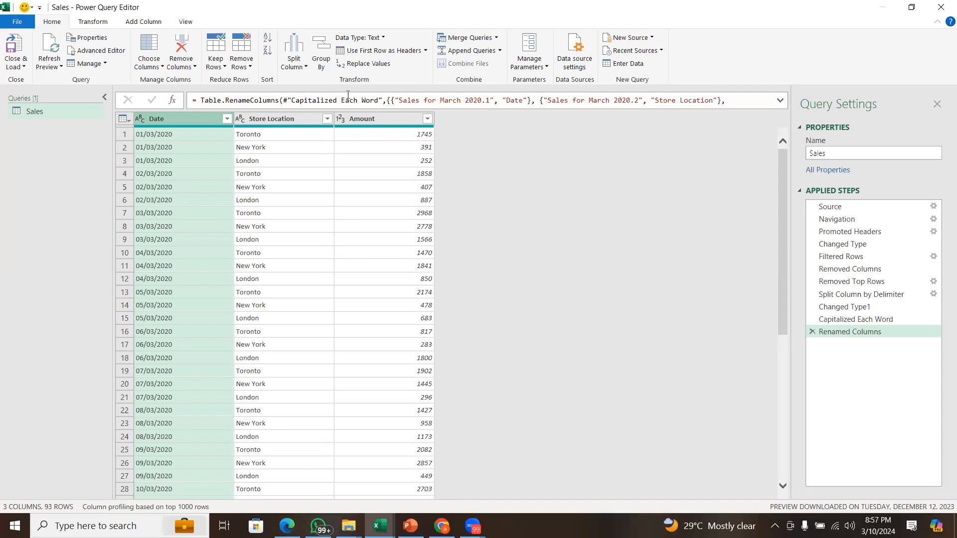
{"action": "left_click", "coordinate": [367, 39]}
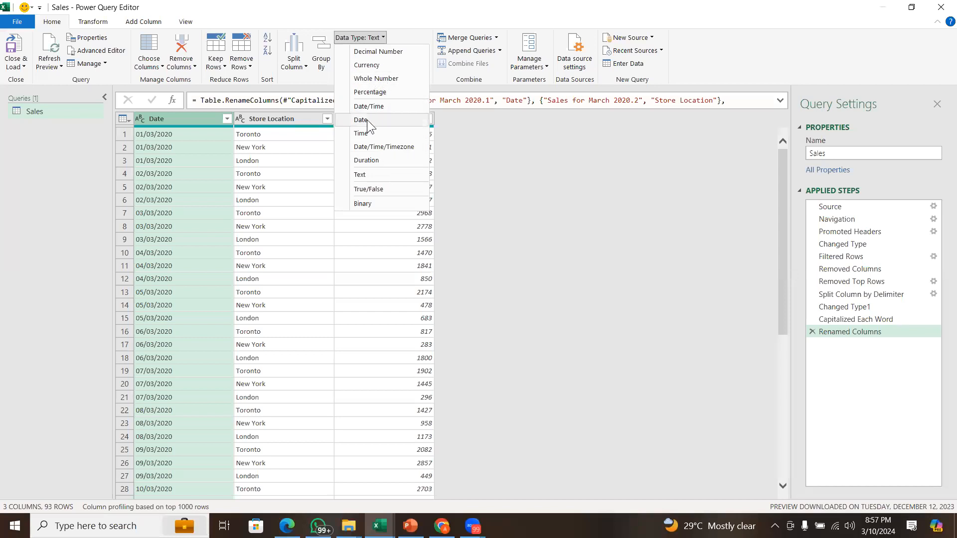
{"action": "left_click", "coordinate": [192, 121]}
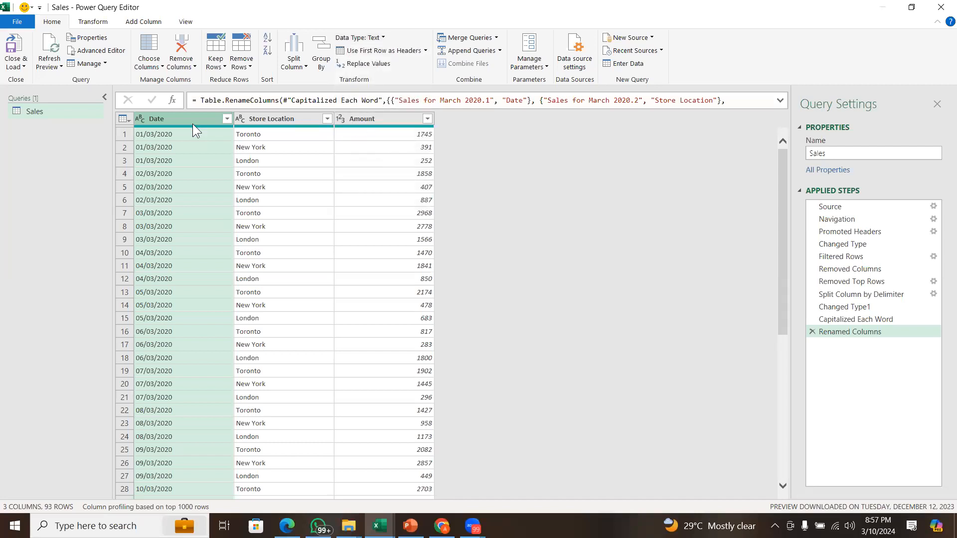
{"action": "left_click", "coordinate": [140, 123]}
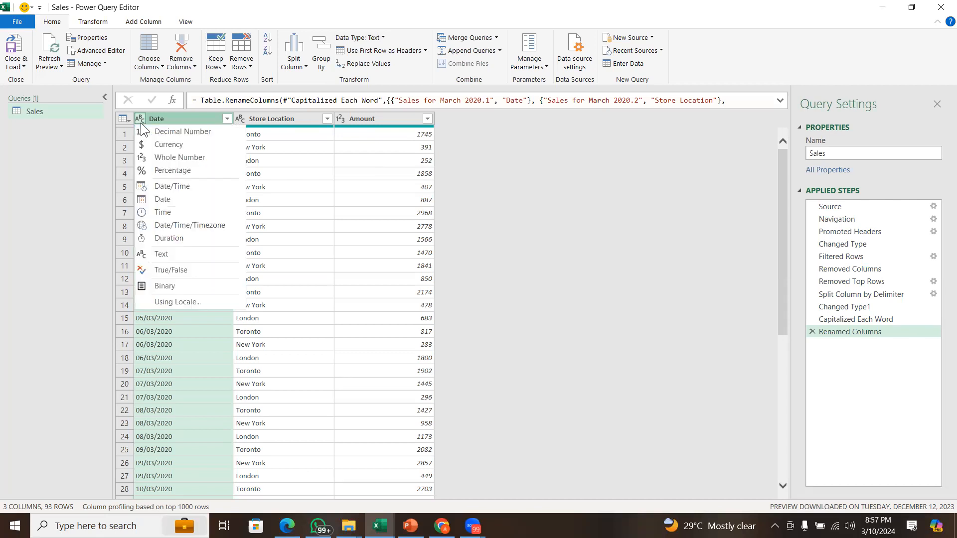
{"action": "left_click", "coordinate": [181, 198]}
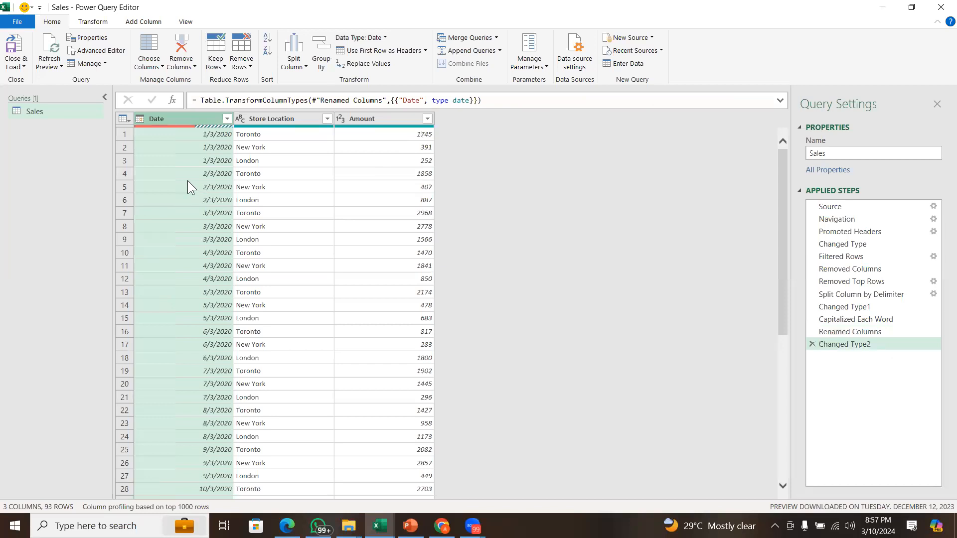
Remove the rows that contain errors in the Date column.
{"action": "left_click", "coordinate": [189, 182]}
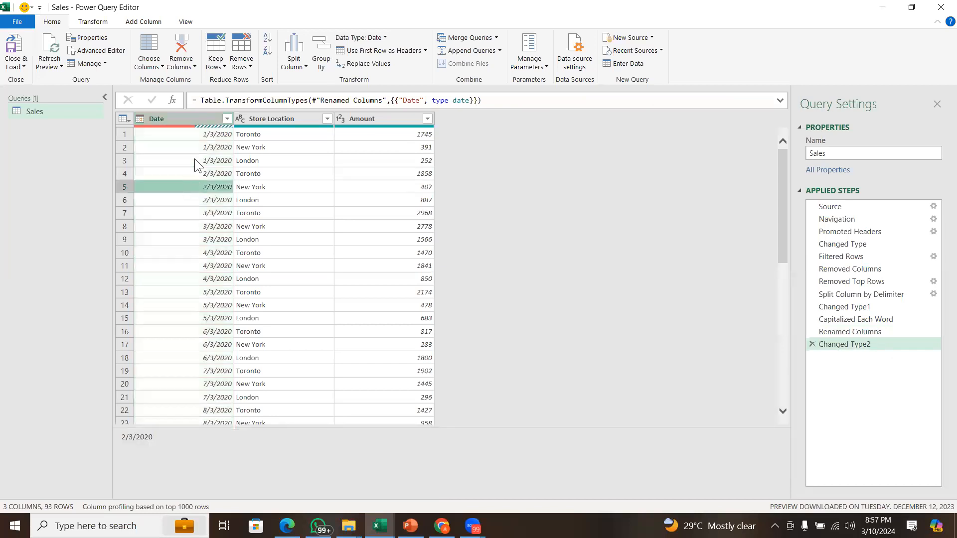
{"action": "left_click", "coordinate": [197, 120]}
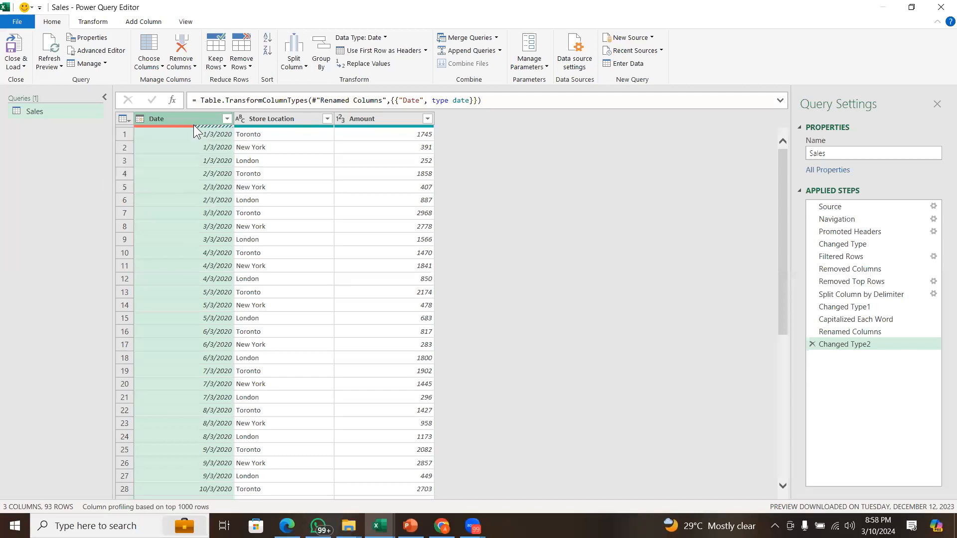
{"action": "left_click", "coordinate": [249, 65]}
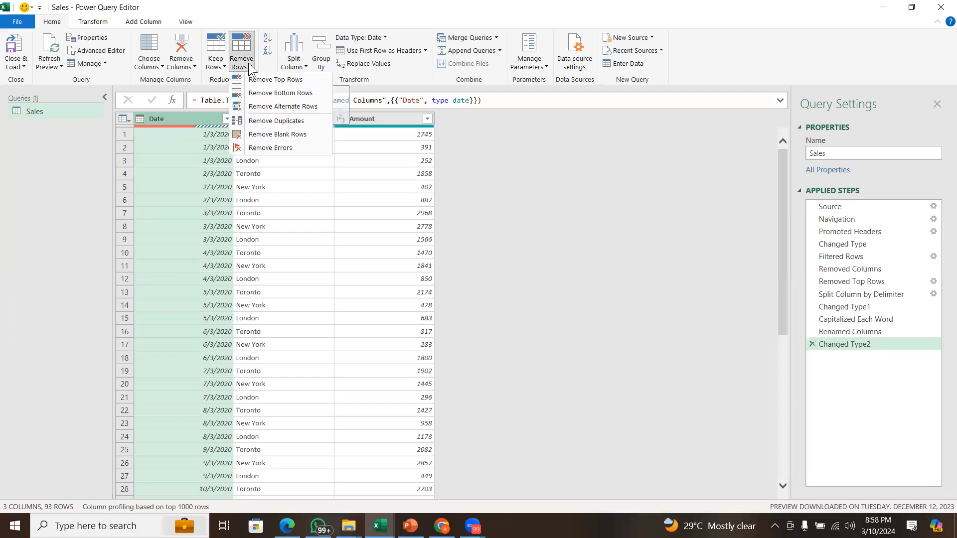
{"action": "left_click", "coordinate": [265, 149]}
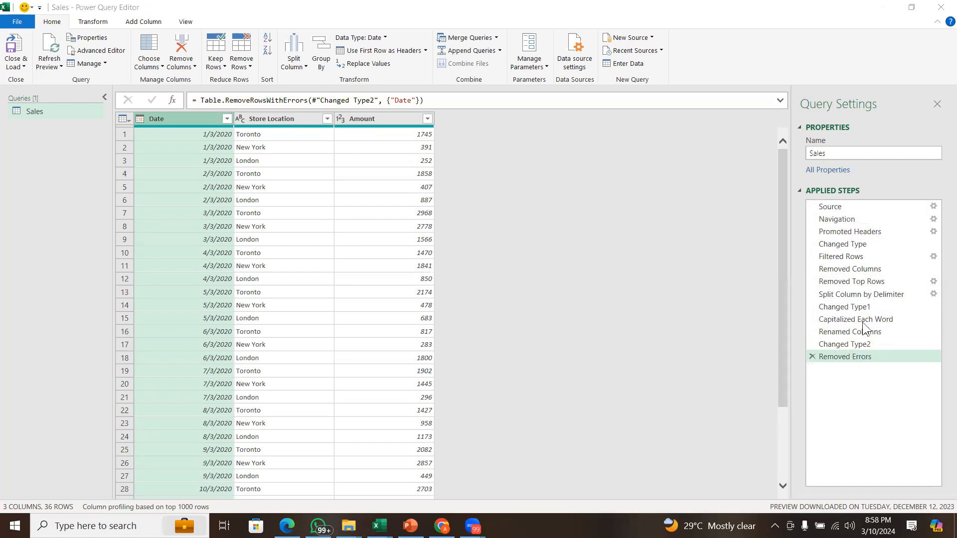
{"action": "left_click", "coordinate": [360, 161]}
{"action": "left_click", "coordinate": [288, 131]}
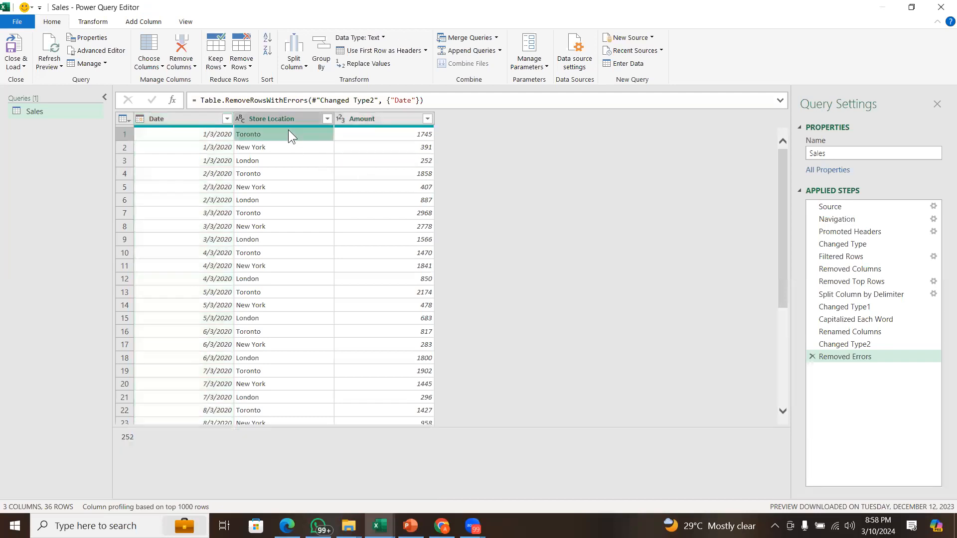
{"action": "left_click", "coordinate": [175, 148]}
{"action": "left_click", "coordinate": [165, 125]}
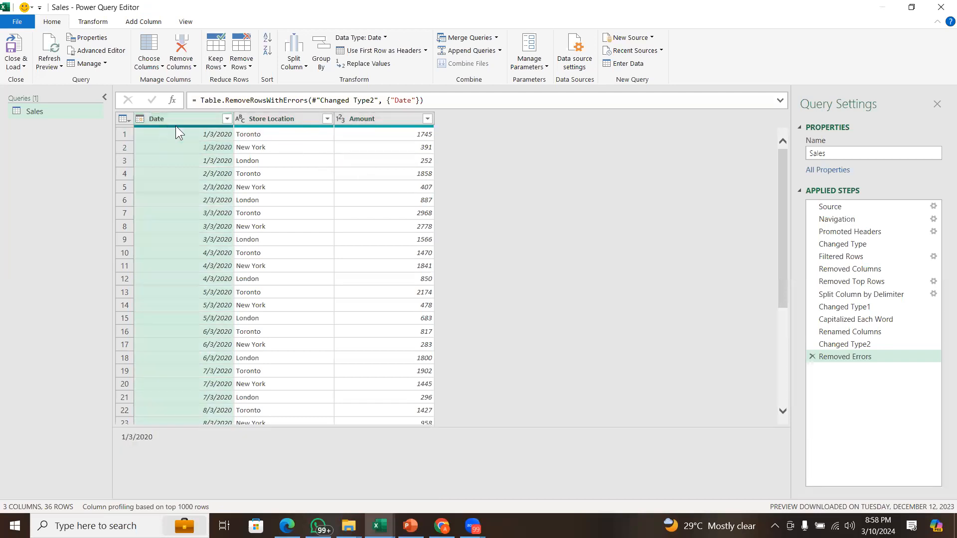
{"action": "left_click", "coordinate": [259, 123]}
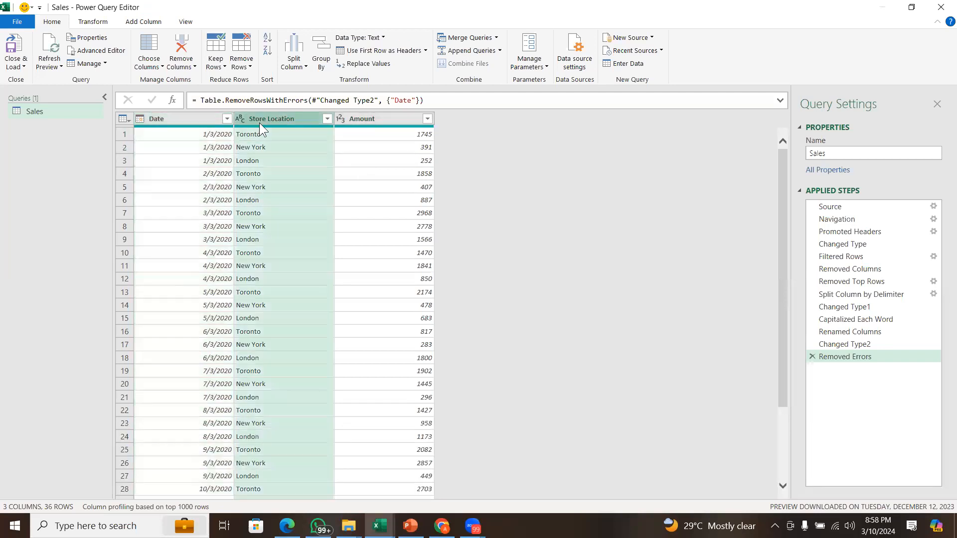
{"action": "left_click", "coordinate": [342, 118]}
{"action": "left_click", "coordinate": [294, 117]}
{"action": "left_click", "coordinate": [182, 122]}
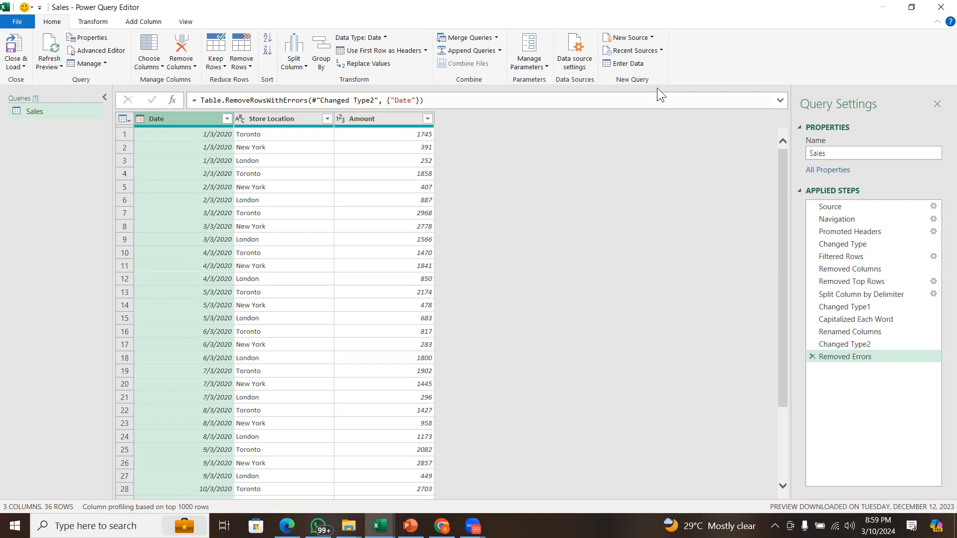
{"action": "left_click", "coordinate": [835, 516]}
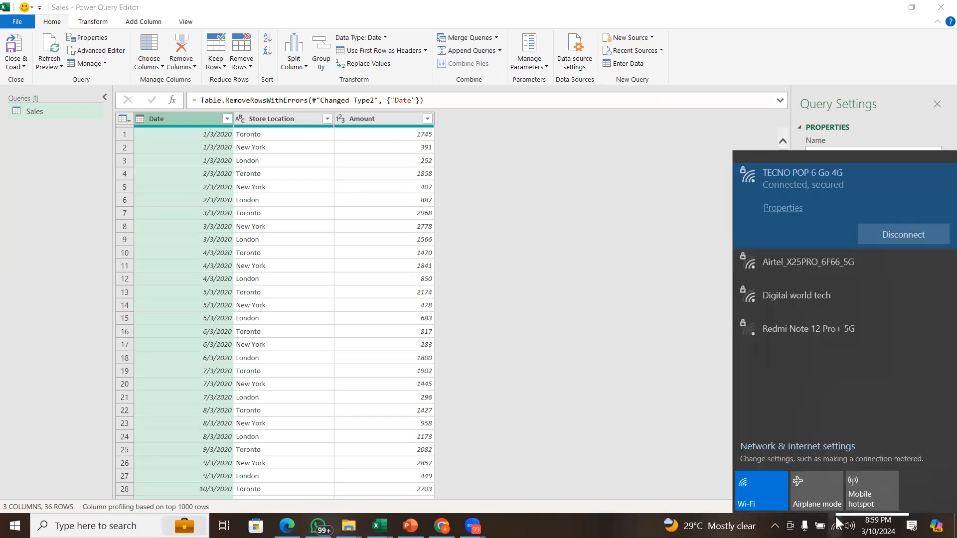
{"action": "left_click", "coordinate": [441, 374]}
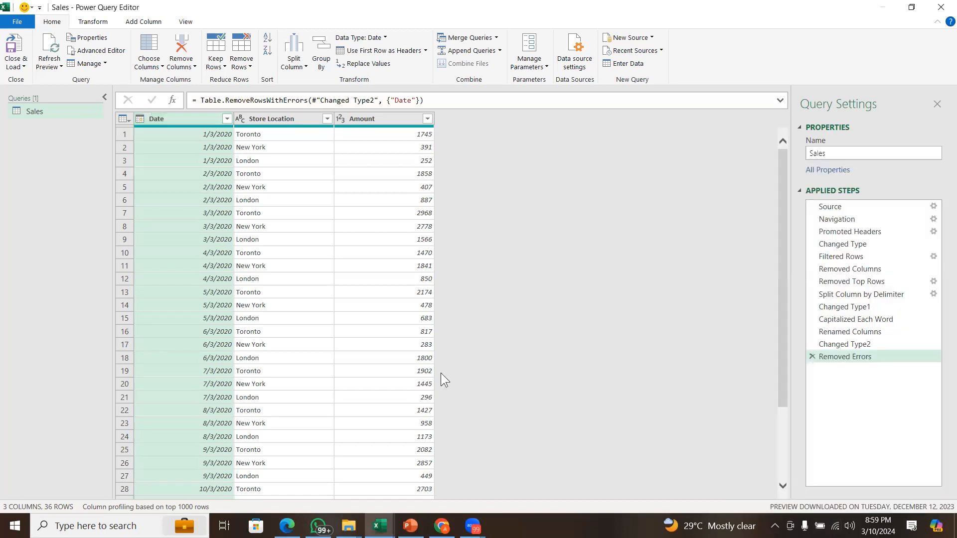